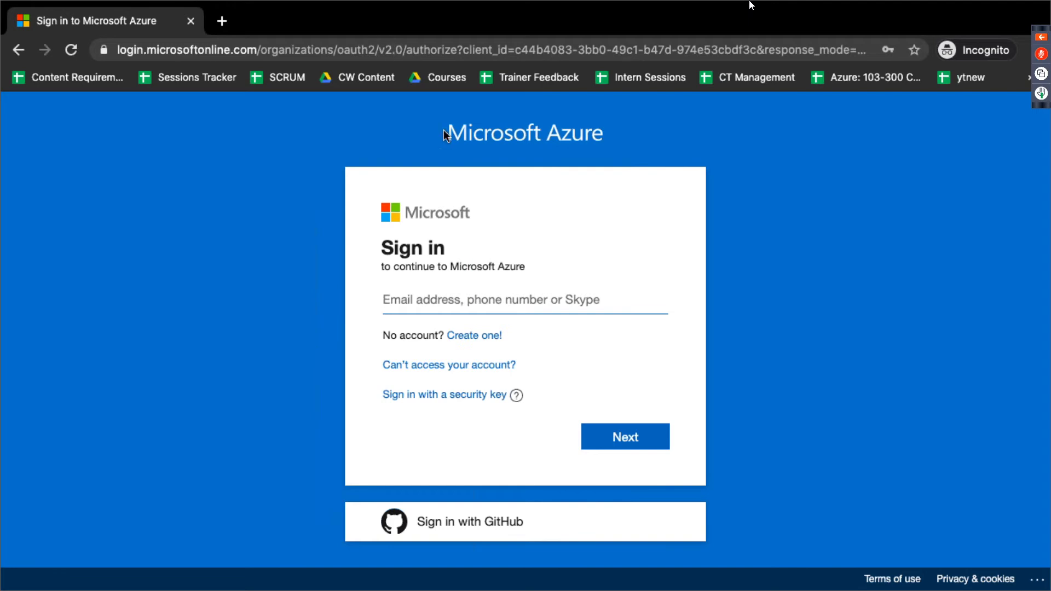
# Step: Start signing up for a new Microsoft account, then open a new browser tab
pyautogui.click(483, 341)
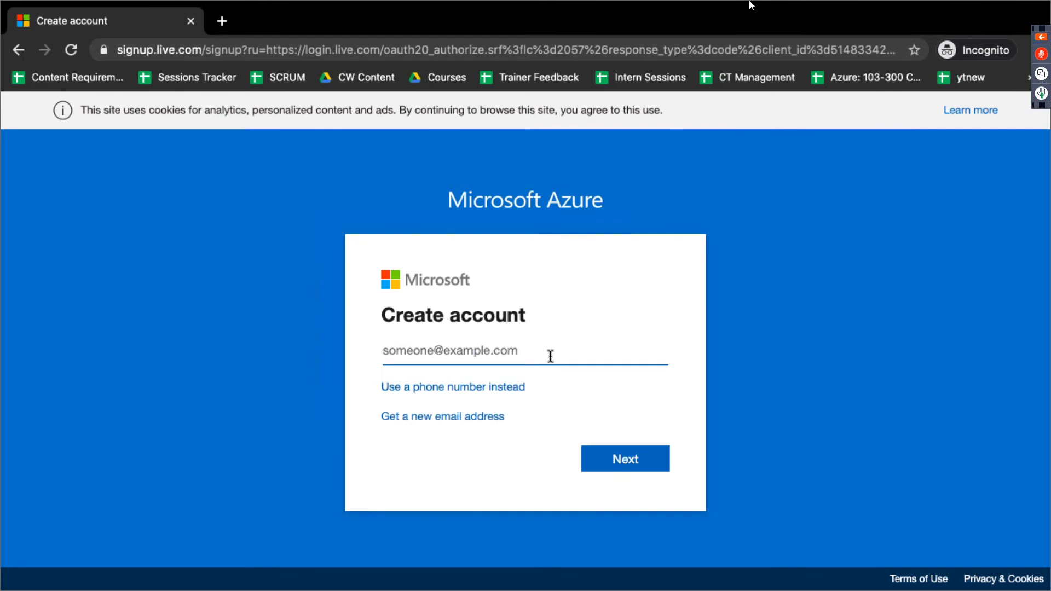
pyautogui.click(224, 20)
# Step: Search 'azure for students signup' and open the Azure for Students $100 credit offer page
pyautogui.write('azure f')
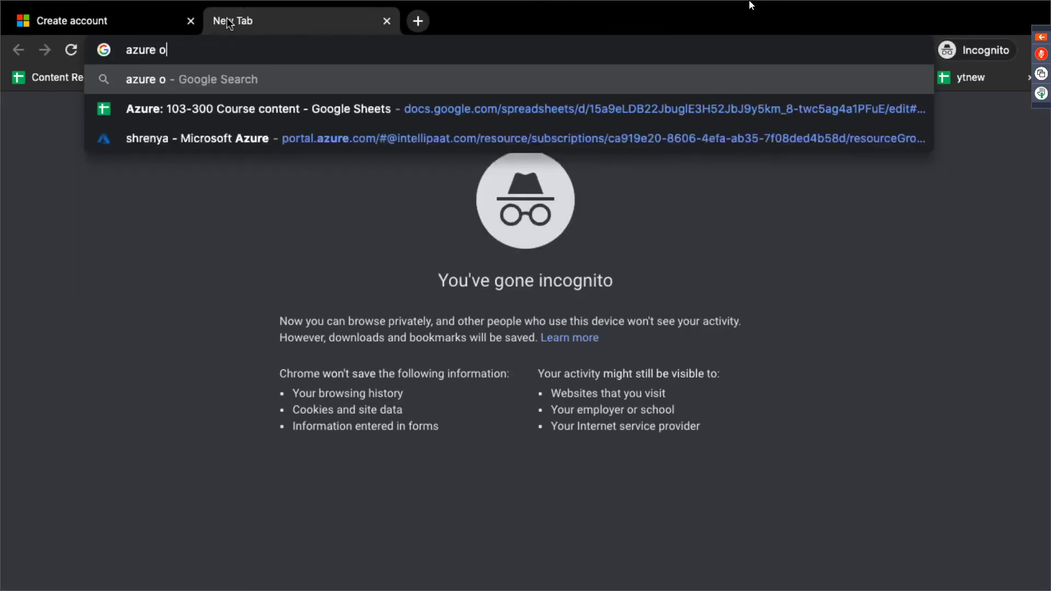
pyautogui.write('or student')
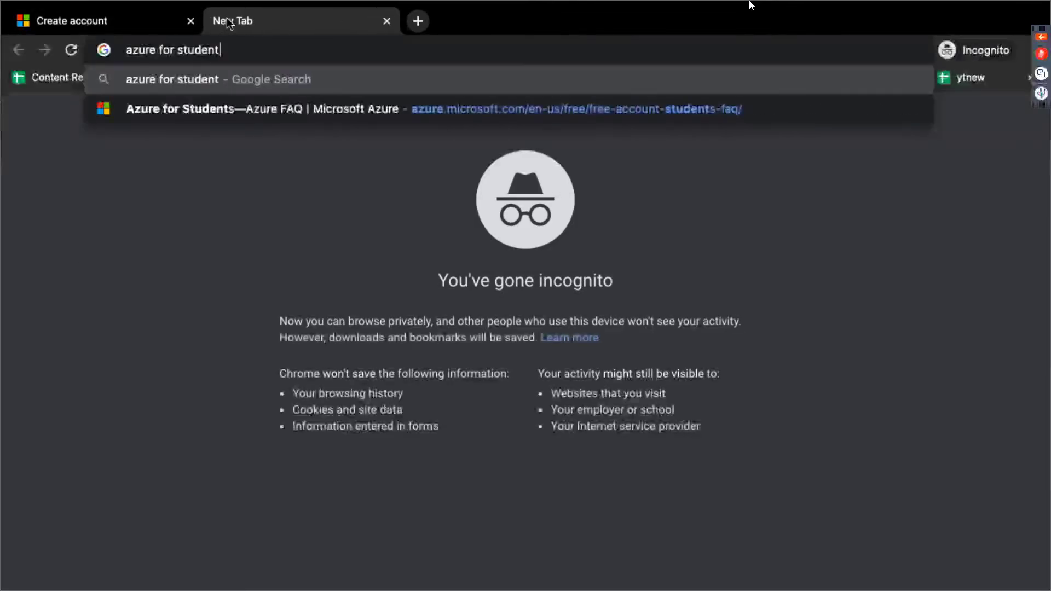
pyautogui.write('s singu')
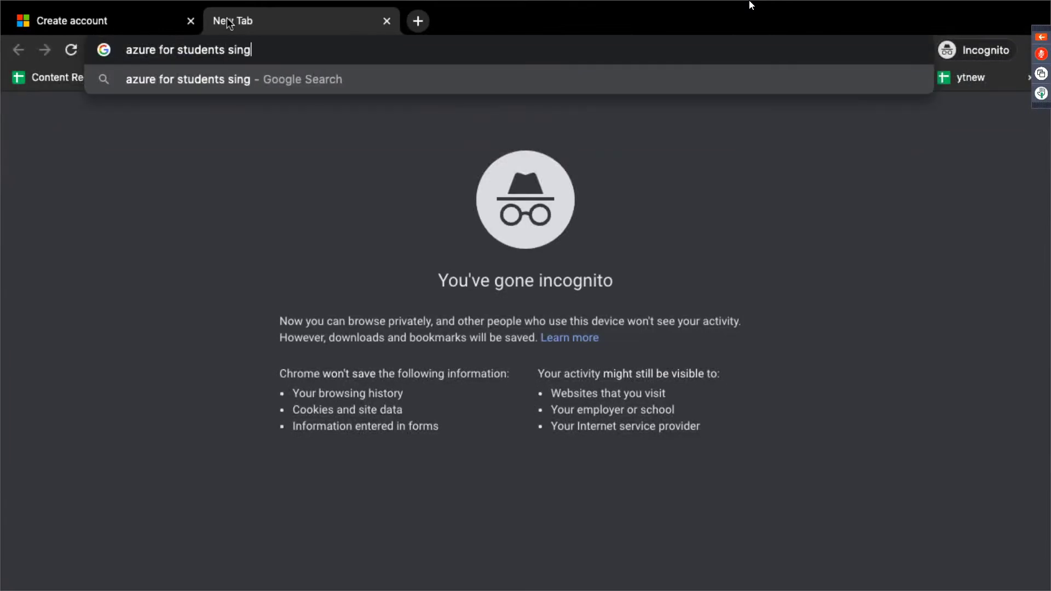
pyautogui.press('BackSpace')
pyautogui.press('BackSpace')
pyautogui.press('BackSpace')
pyautogui.write('gnup')
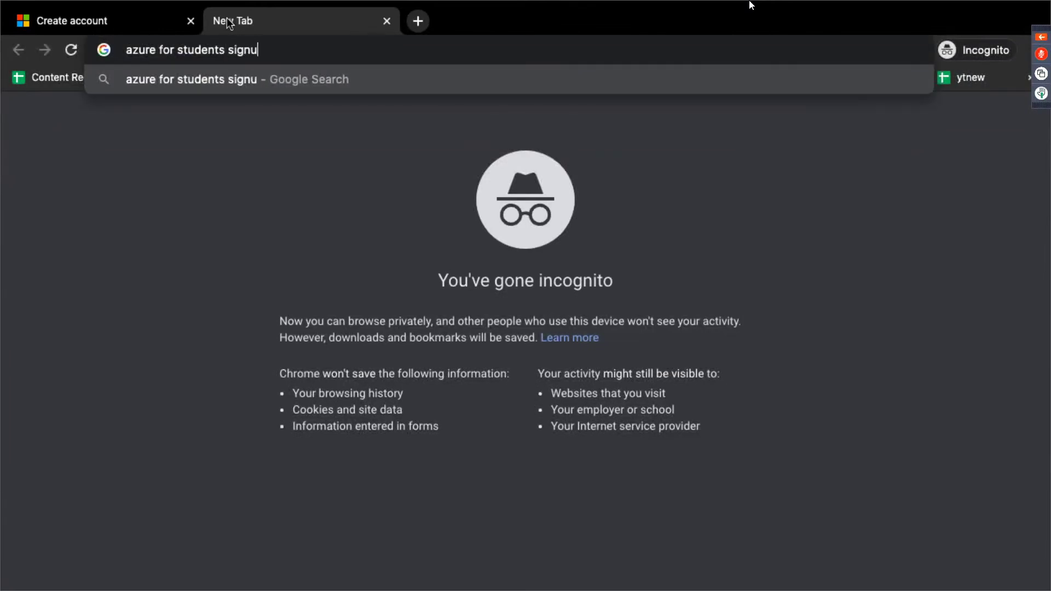
pyautogui.press('Return')
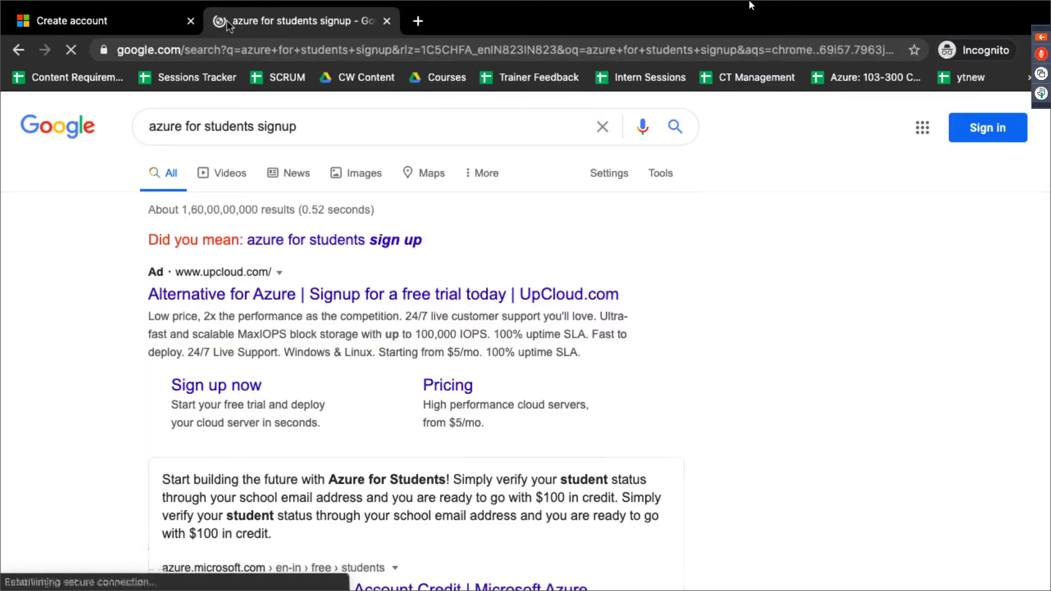
pyautogui.scroll(-4, 287, 362)
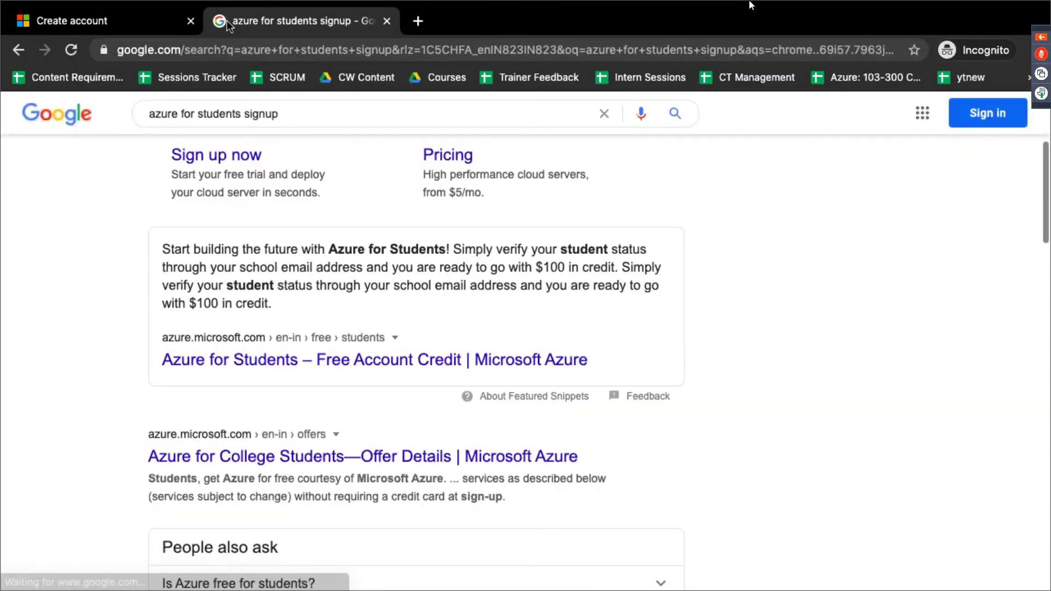
pyautogui.click(264, 359)
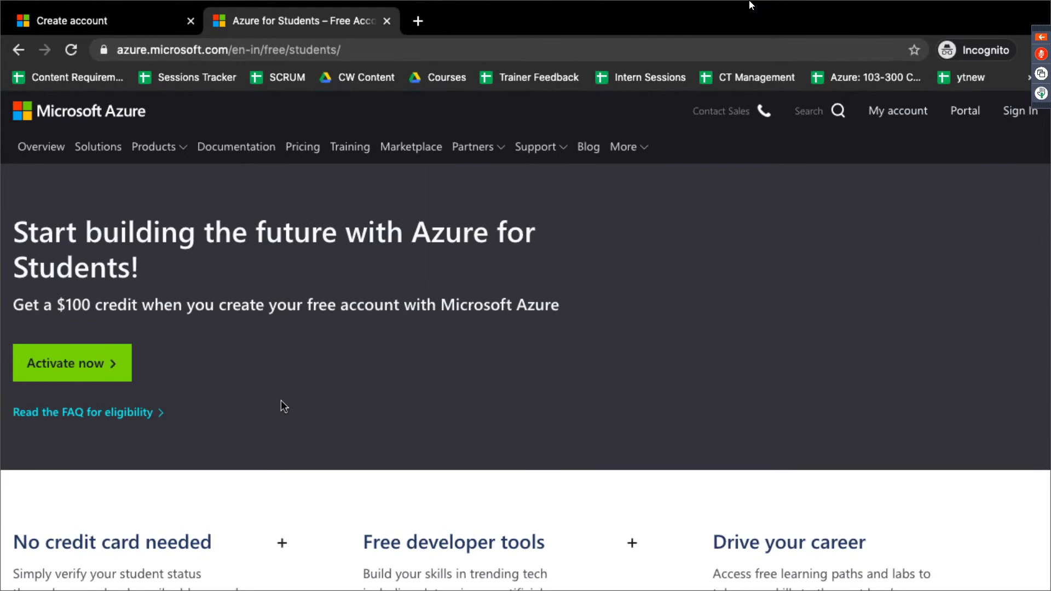
# Step: Close the Microsoft Create account tab, keeping the Azure for Students page
pyautogui.click(130, 27)
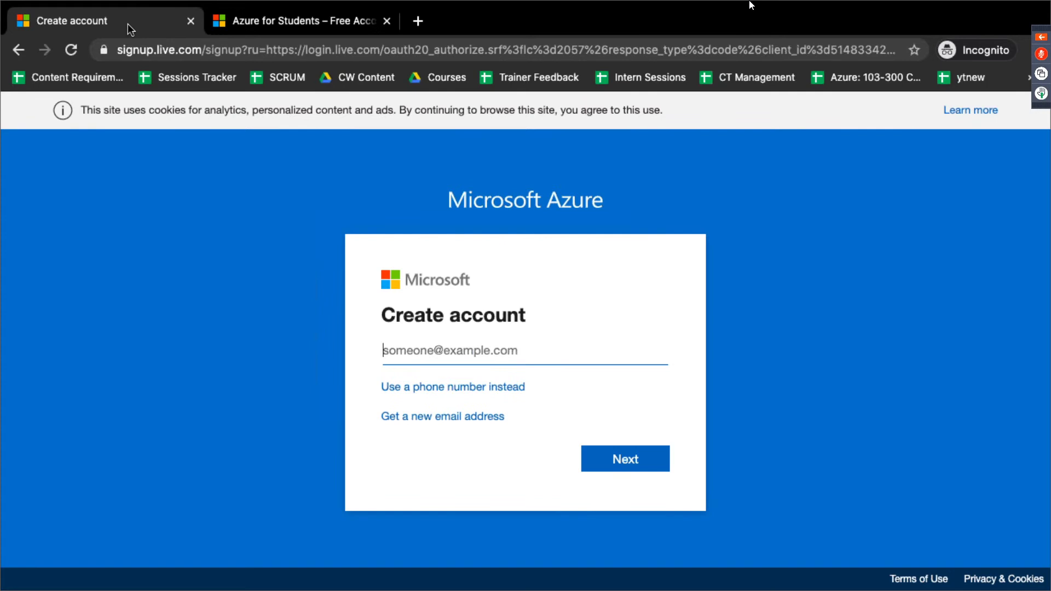
pyautogui.click(190, 22)
# Step: Close the private window, load portal.azure.com and open the Resource groups list
pyautogui.click(190, 22)
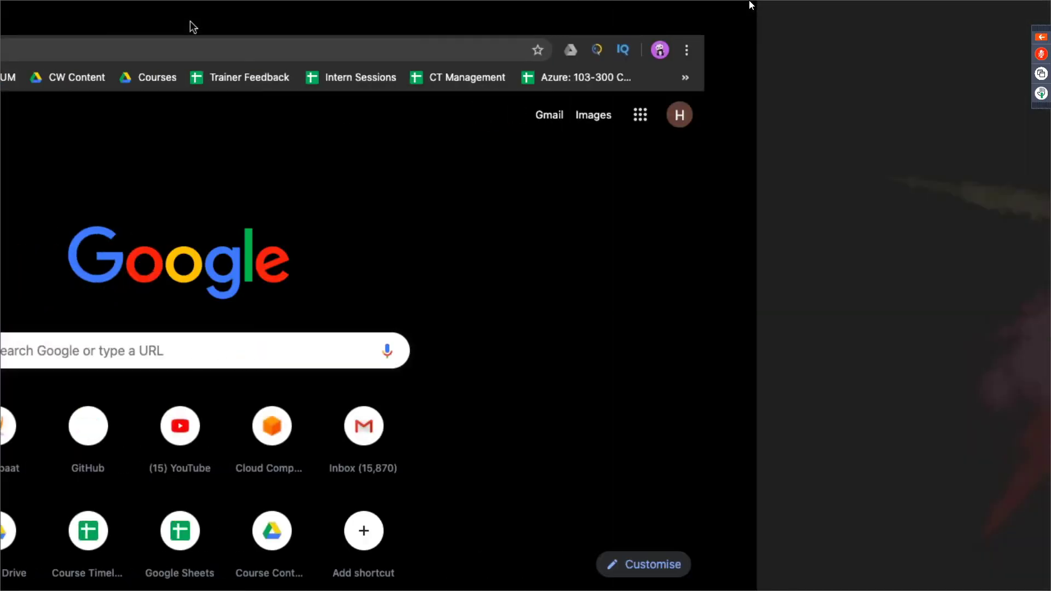
pyautogui.write('portal.azure.com')
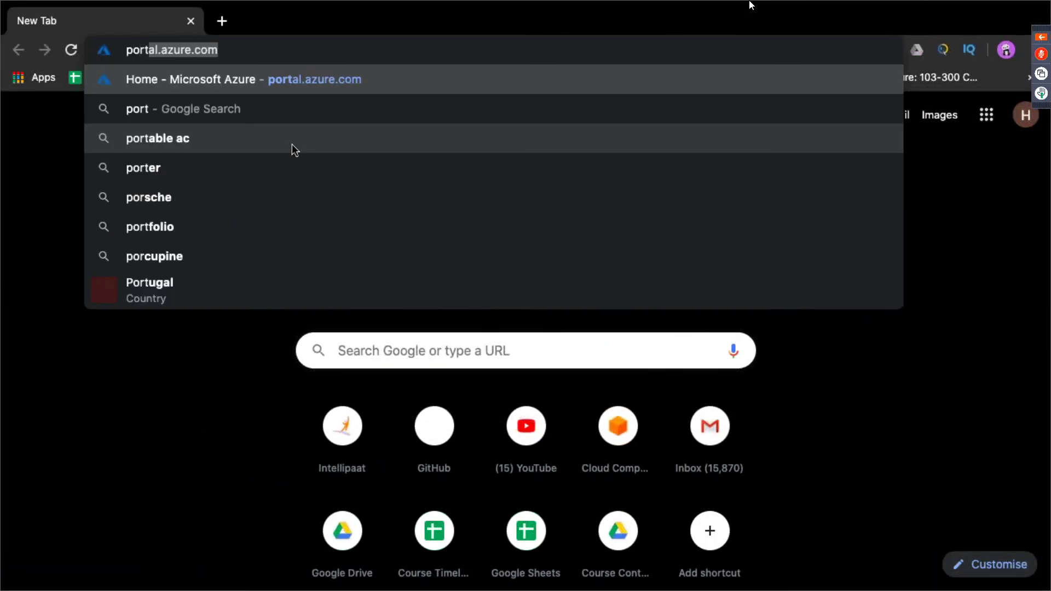
pyautogui.press('Return')
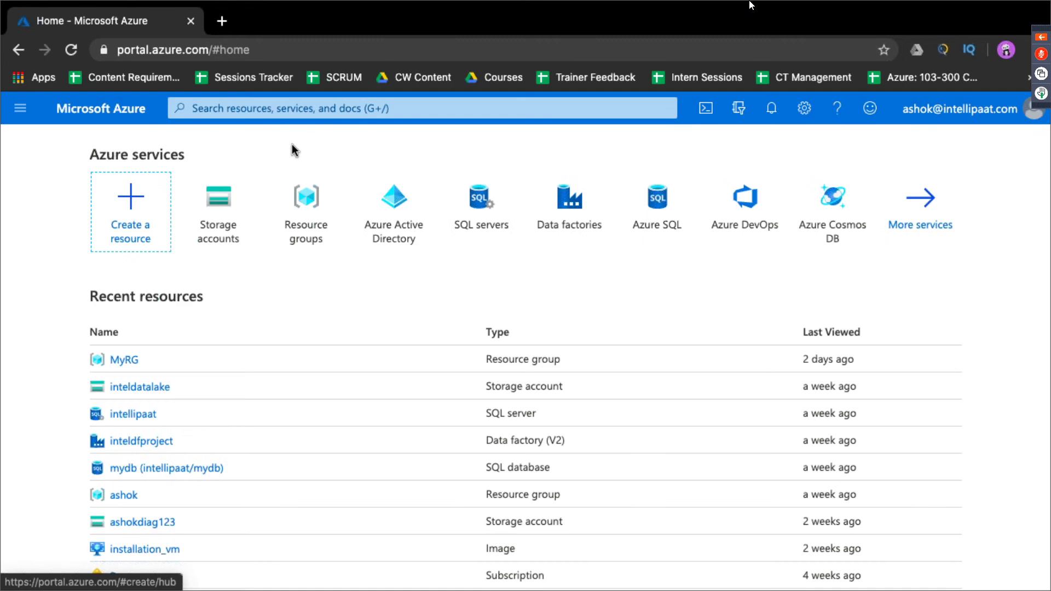
pyautogui.scroll(-5, 521, 291)
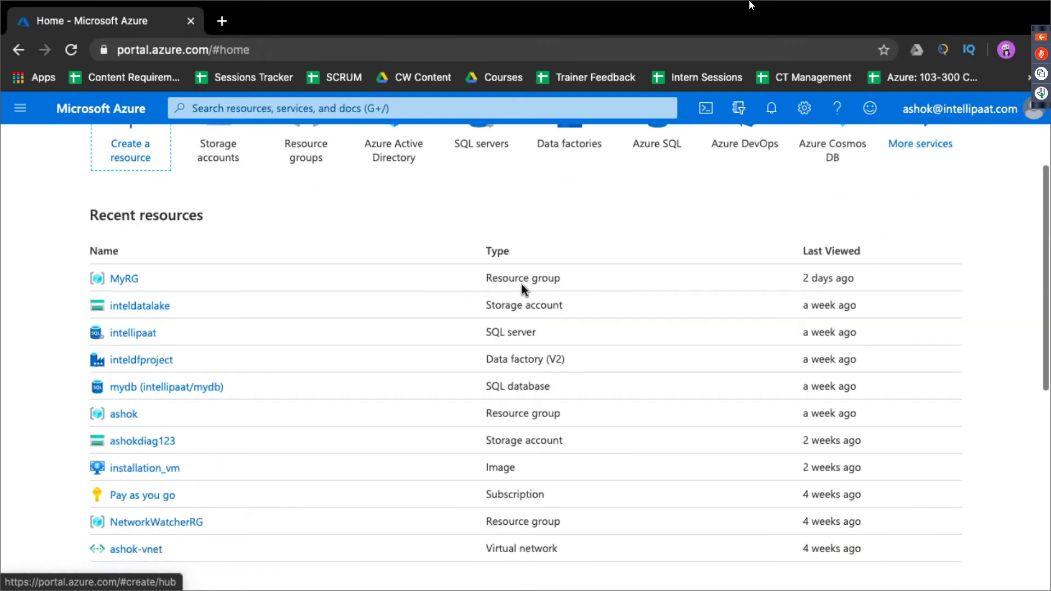
pyautogui.scroll(-2, 521, 291)
pyautogui.scroll(7, 522, 290)
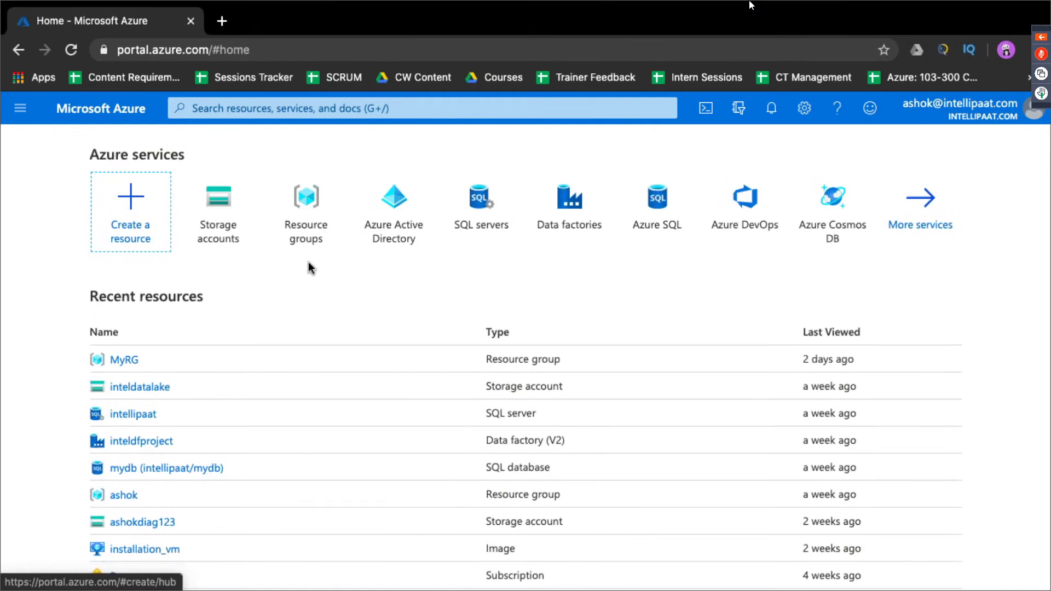
pyautogui.click(306, 243)
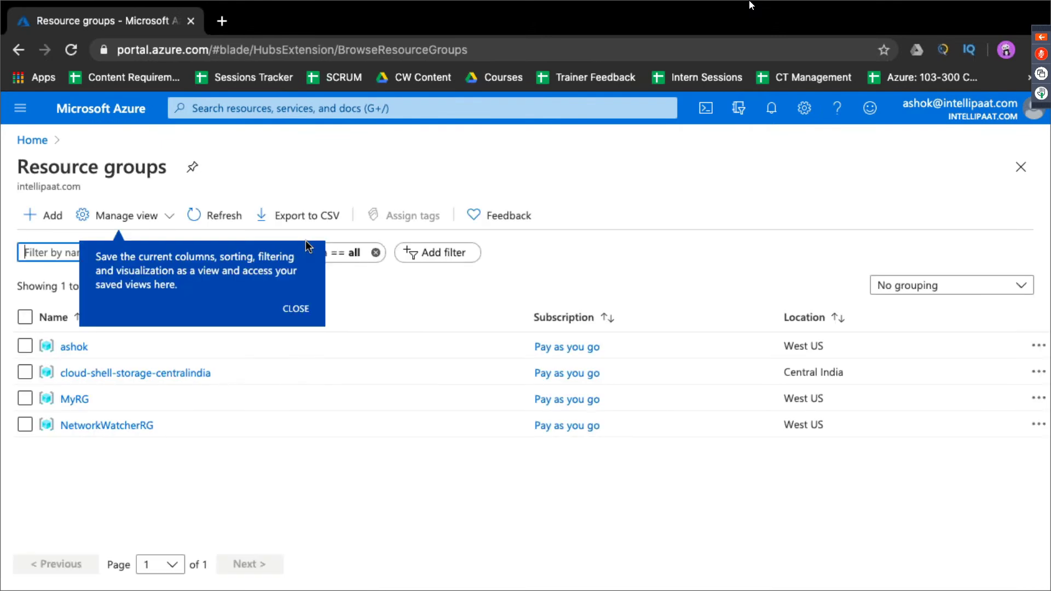
# Step: Create resource group 'hemant-azure' in (US) West US under Pay as you go
pyautogui.click(356, 534)
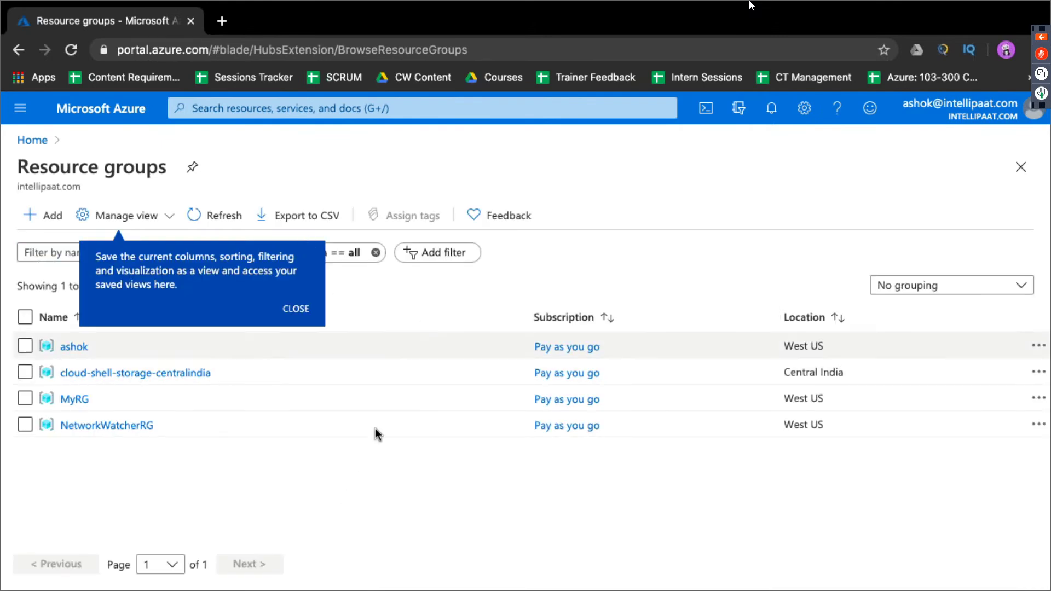
pyautogui.click(303, 313)
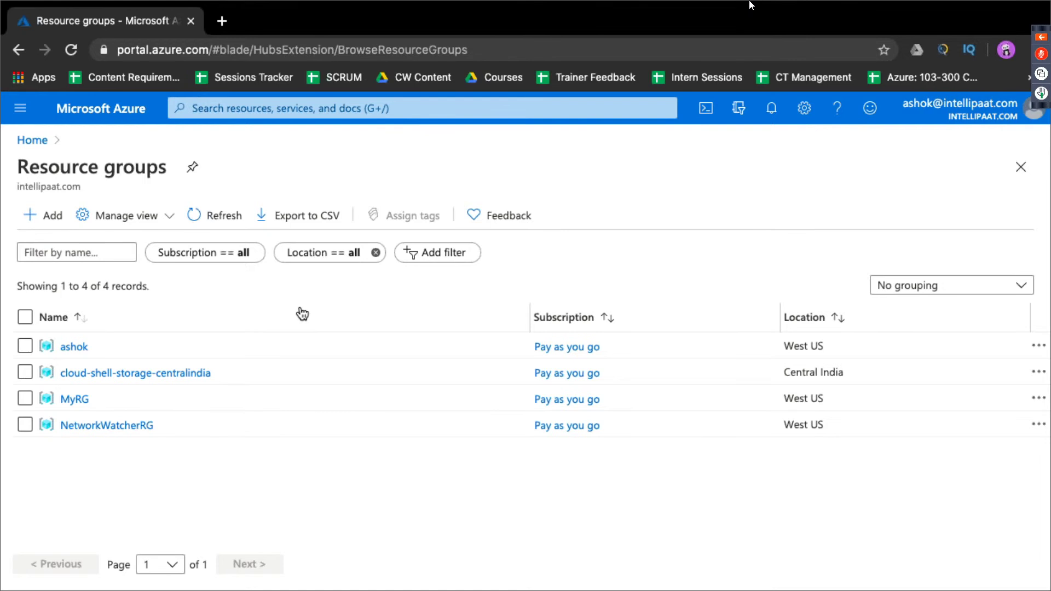
pyautogui.click(54, 224)
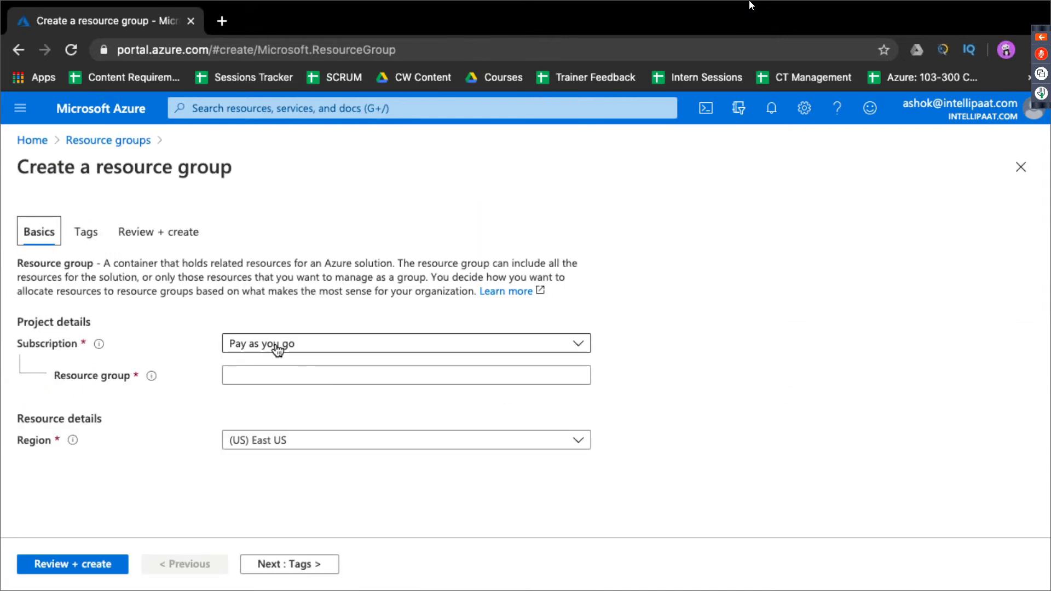
pyautogui.click(310, 375)
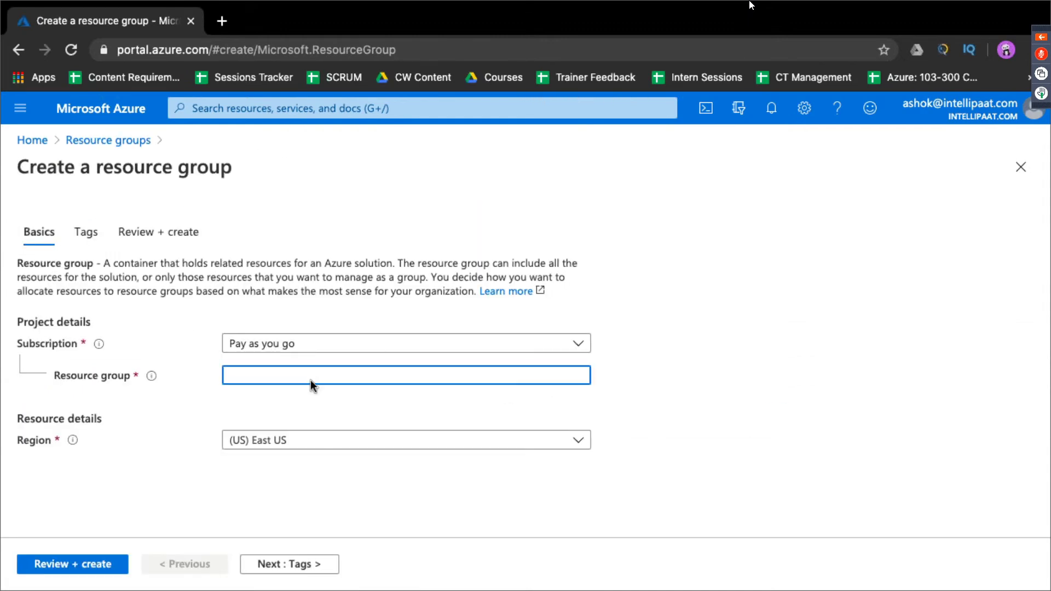
pyautogui.write('hemant-azure')
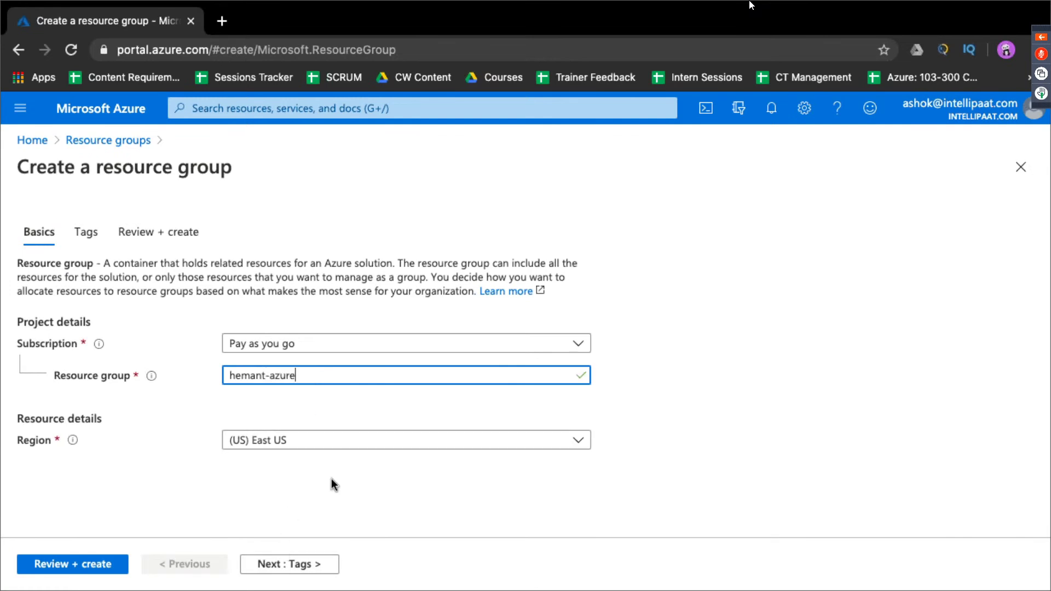
pyautogui.click(298, 438)
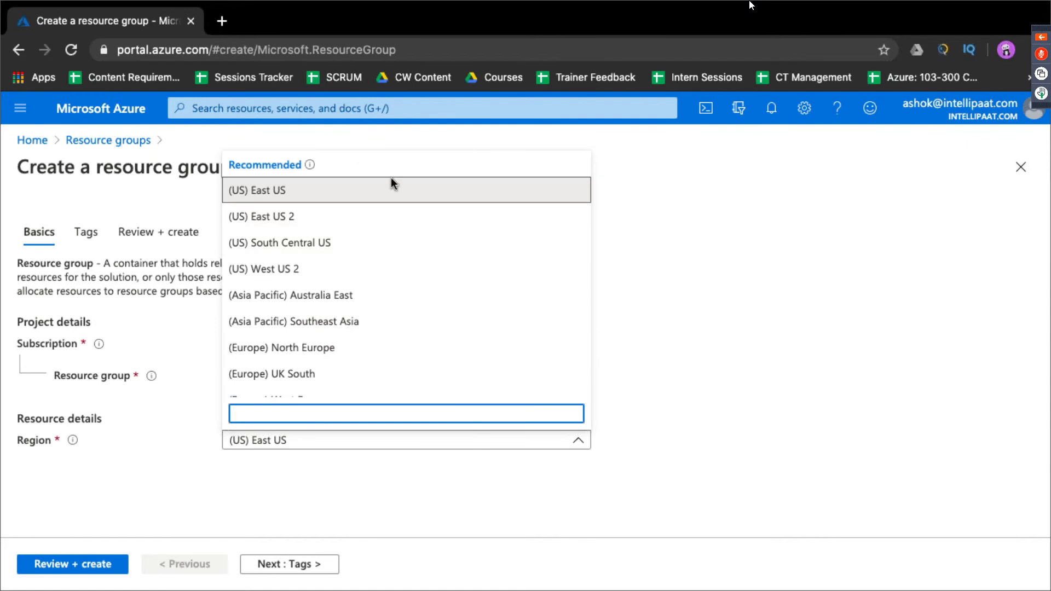
pyautogui.scroll(-5, 369, 310)
pyautogui.scroll(-2, 375, 311)
pyautogui.scroll(3, 371, 310)
pyautogui.click(371, 306)
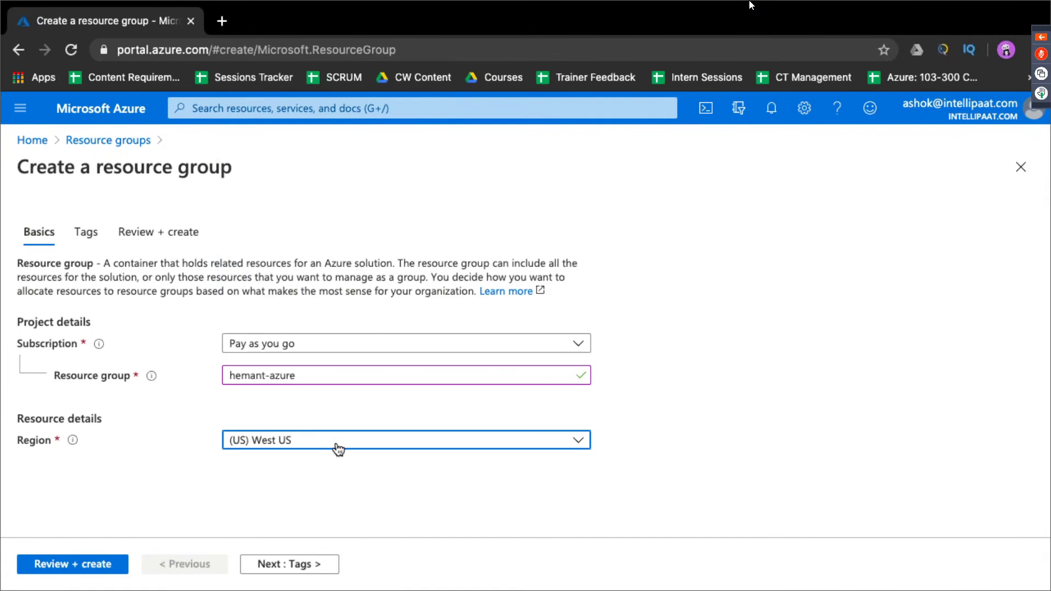
pyautogui.click(32, 565)
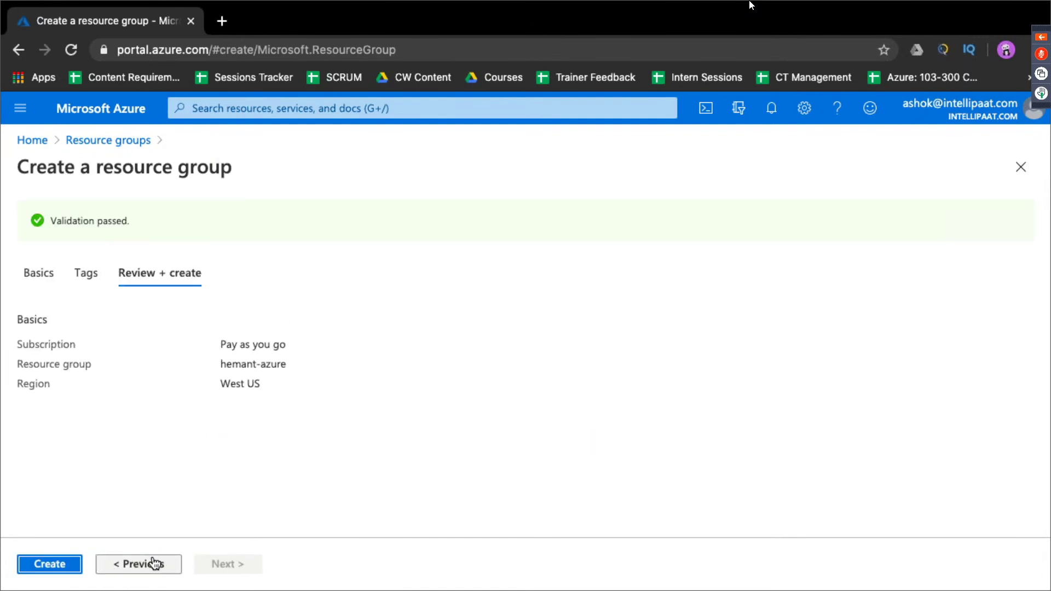
pyautogui.click(74, 566)
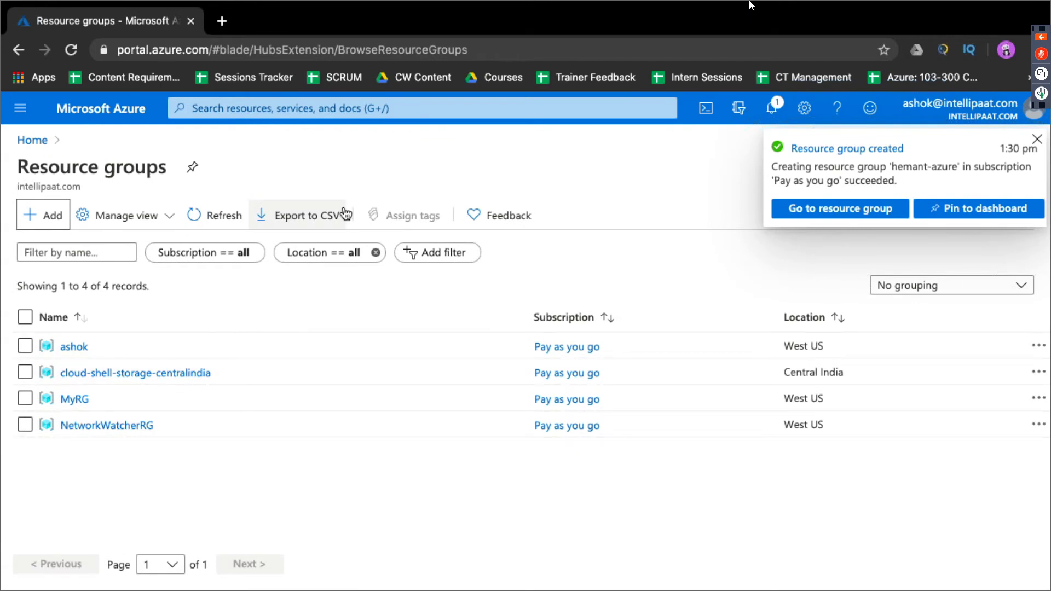
# Step: Open hemant-azure from notifications and start a Windows Server 2016 Datacenter VM in it
pyautogui.click(769, 113)
pyautogui.click(734, 300)
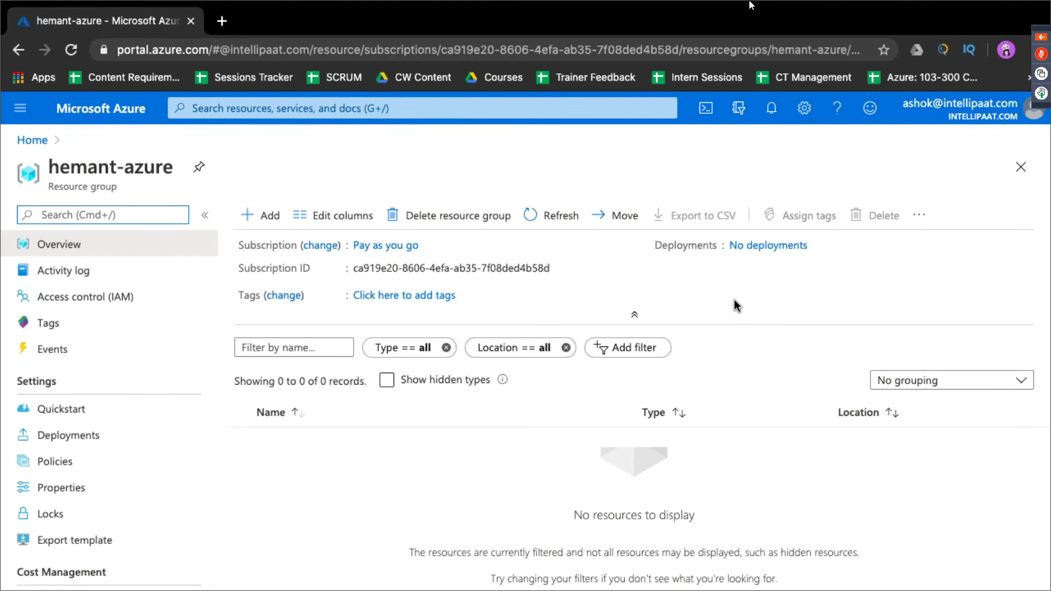
pyautogui.click(252, 215)
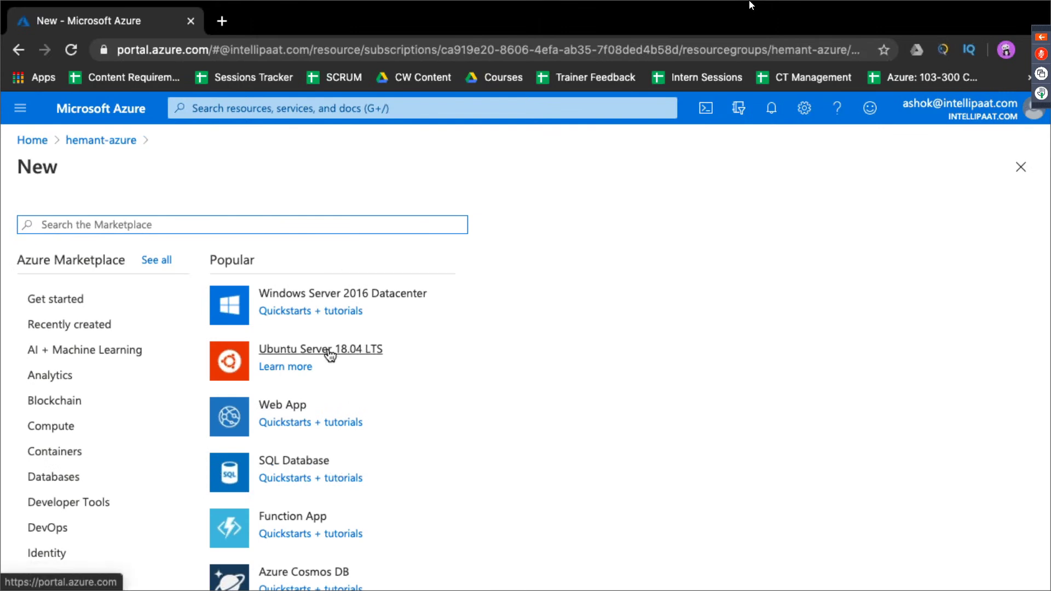
pyautogui.click(369, 295)
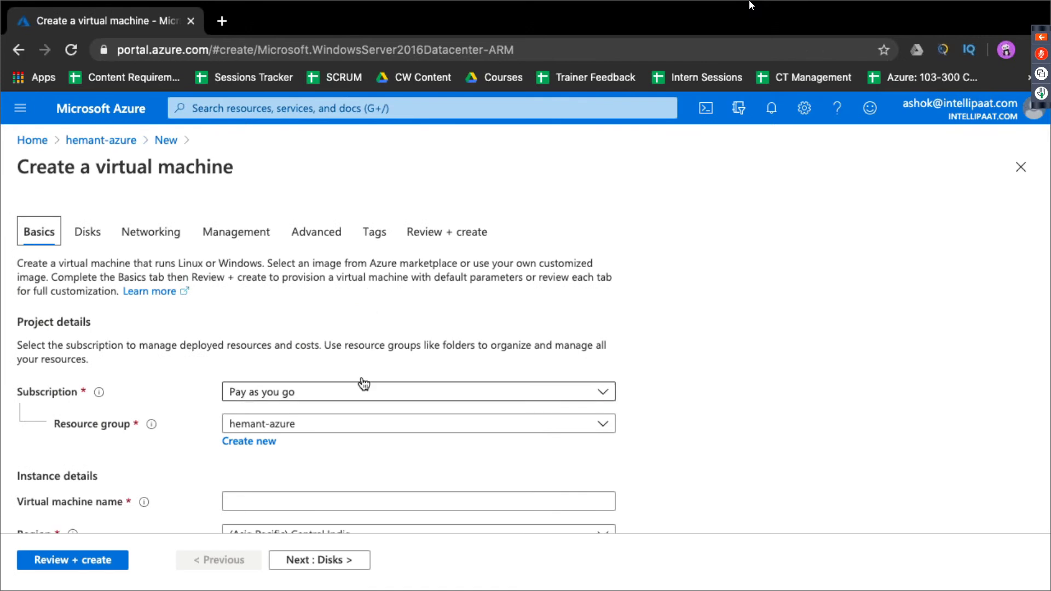
# Step: Name the VM 'windows' and set its region to (US) West US
pyautogui.scroll(-1, 364, 384)
pyautogui.scroll(-1, 363, 383)
pyautogui.click(355, 416)
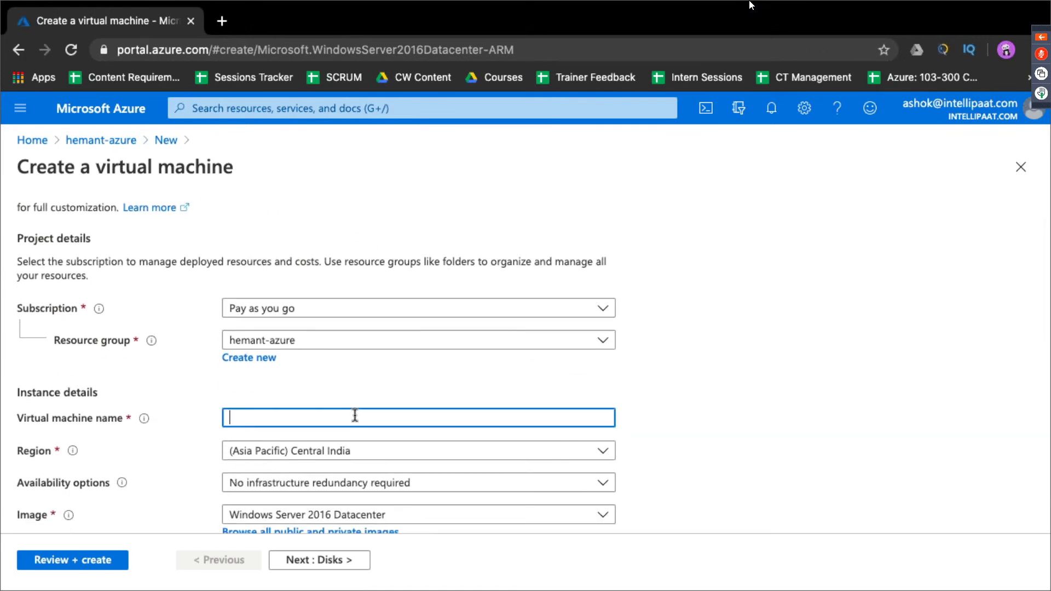
pyautogui.write('windows')
pyautogui.click(402, 453)
pyautogui.scroll(-5, 385, 346)
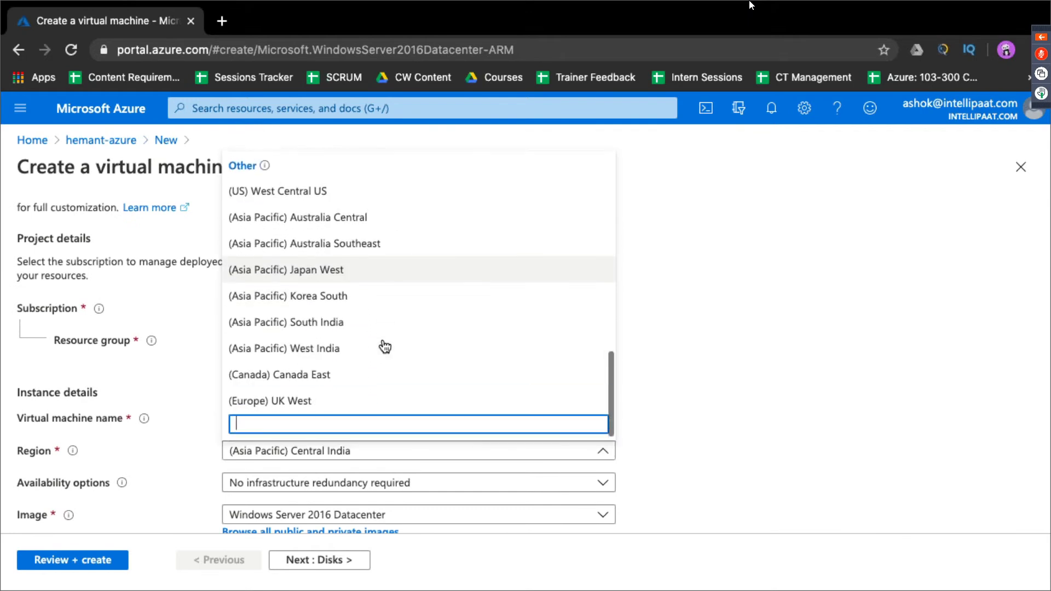
pyautogui.scroll(6, 385, 345)
pyautogui.scroll(3, 385, 346)
pyautogui.press('Escape')
pyautogui.press('w')
# Step: Change the VM size to Standard B1ms (1 vcpu, 2 GiB memory)
pyautogui.scroll(-3, 410, 328)
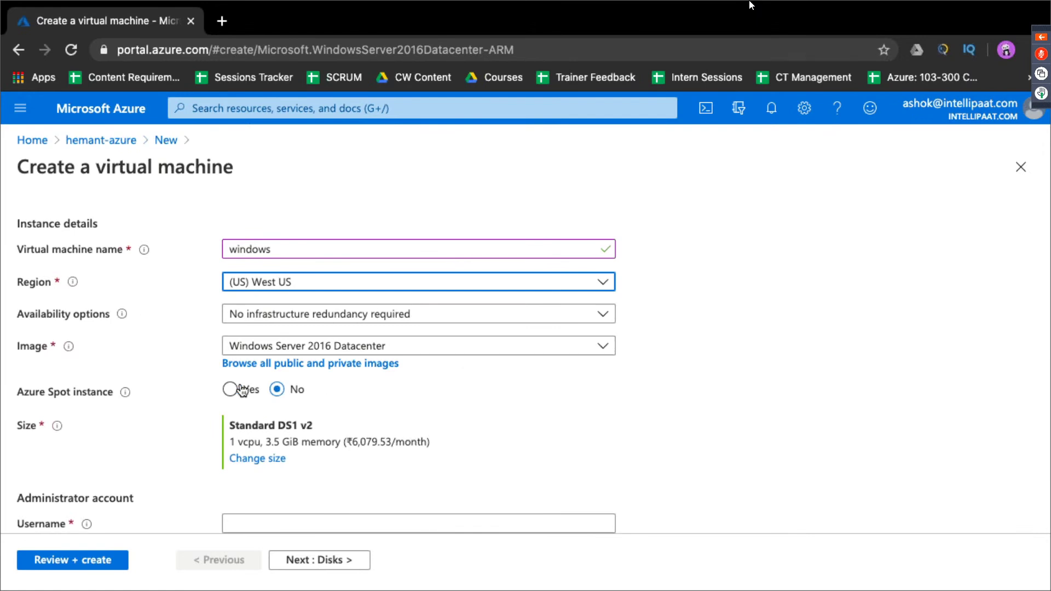
pyautogui.scroll(-2, 249, 457)
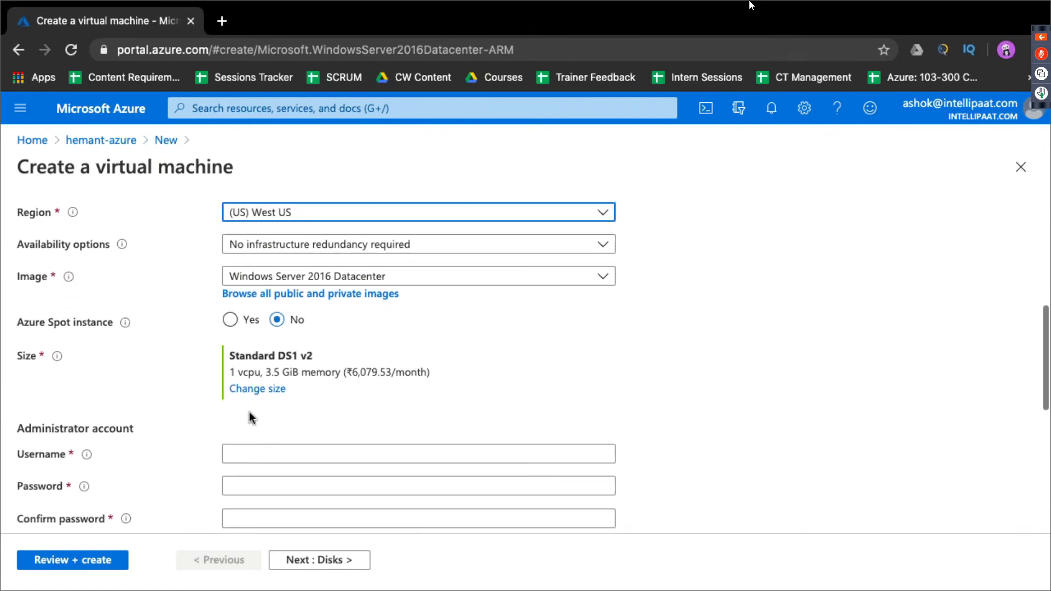
pyautogui.click(255, 390)
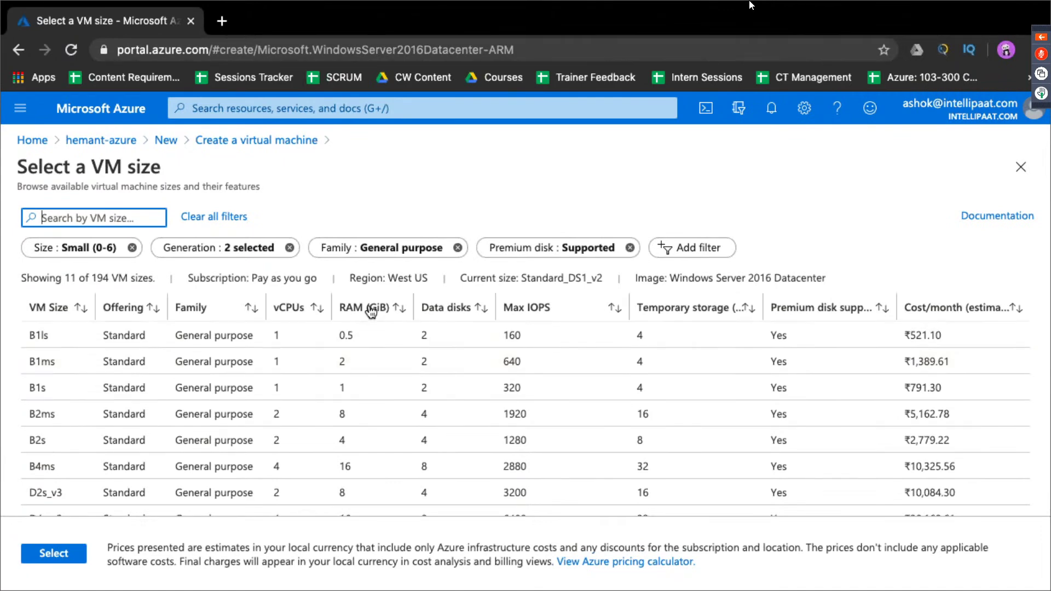
pyautogui.click(289, 367)
pyautogui.click(59, 555)
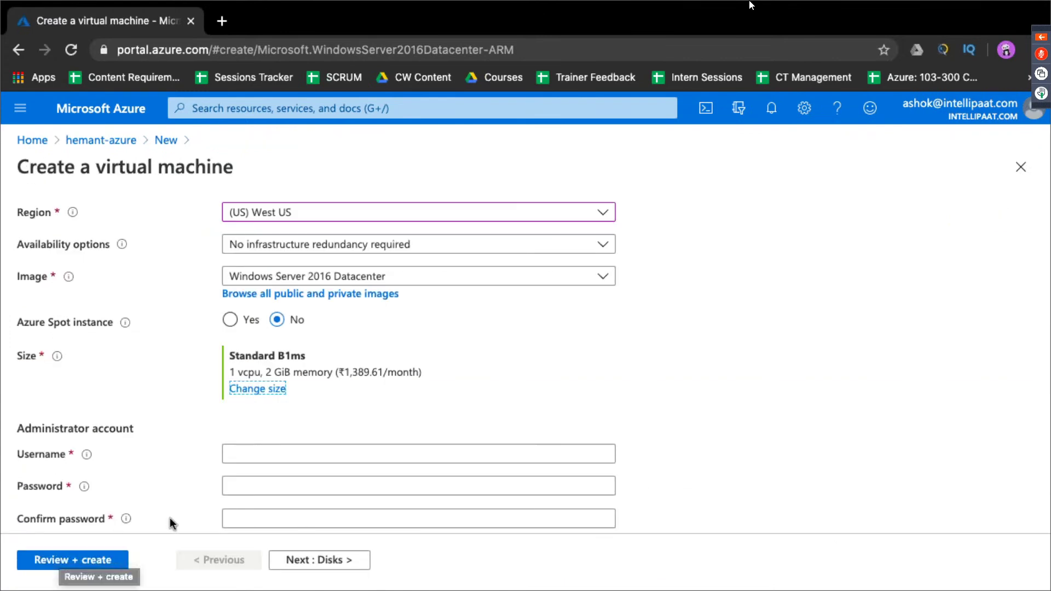
pyautogui.scroll(-2, 170, 517)
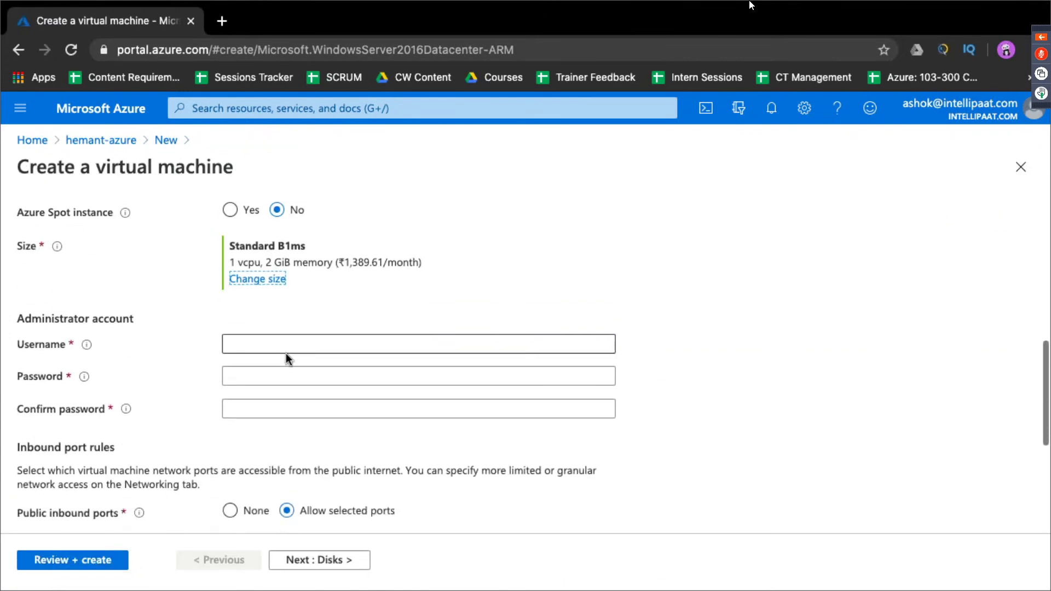
# Step: Point out the monthly price, then enter the administrator username and a password
pyautogui.moveTo(343, 262); pyautogui.dragTo(382, 265)
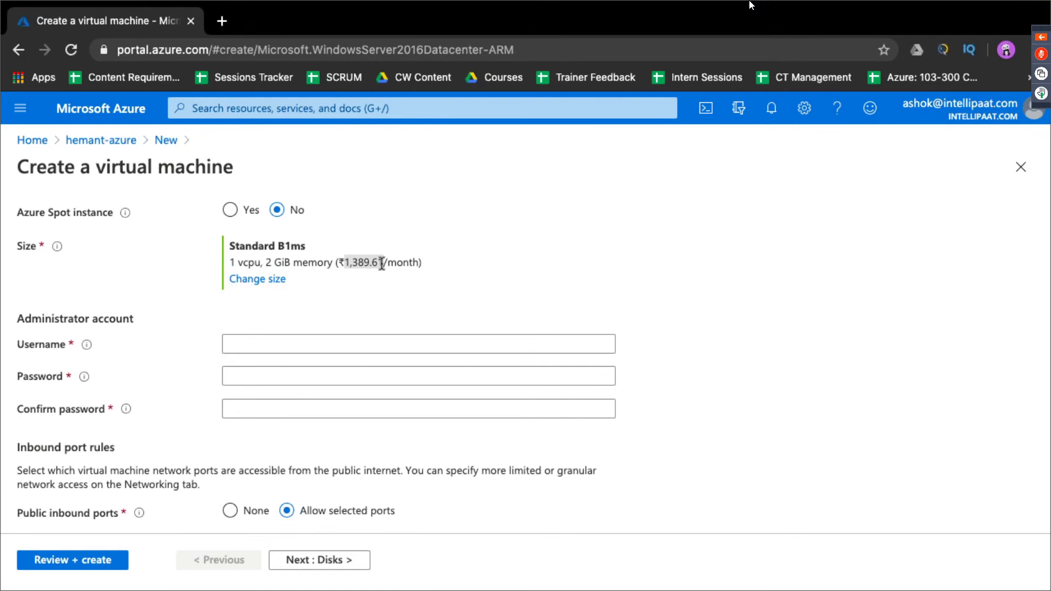
pyautogui.click(312, 345)
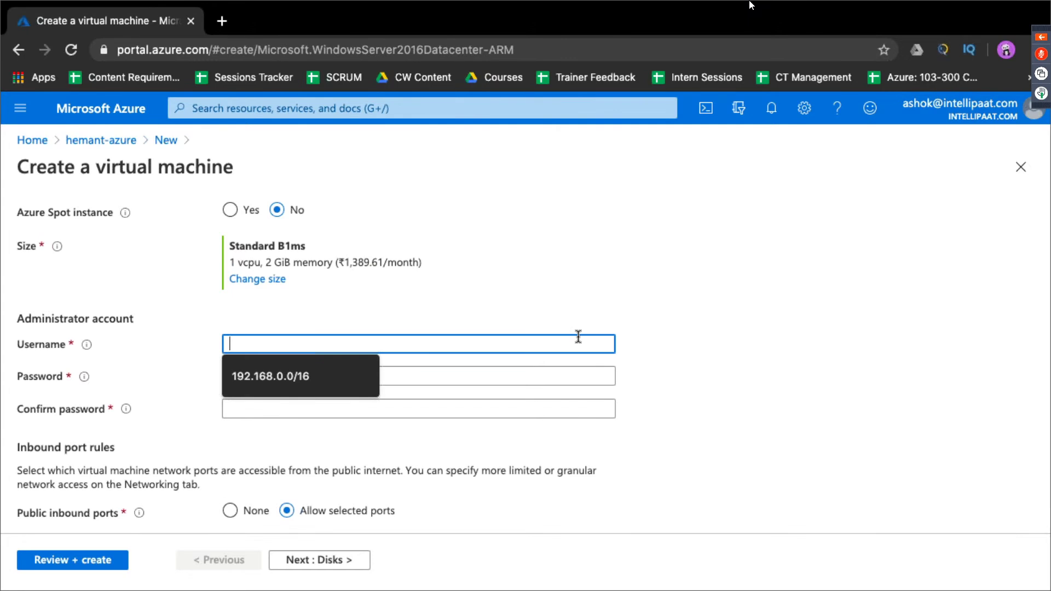
pyautogui.write('intellipaat')
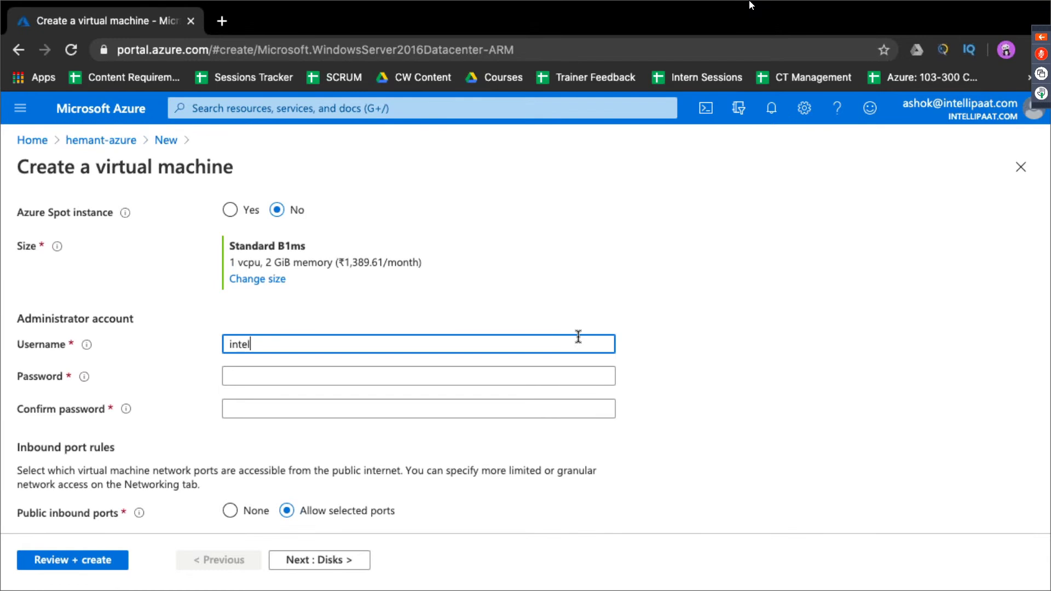
pyautogui.press('Tab')
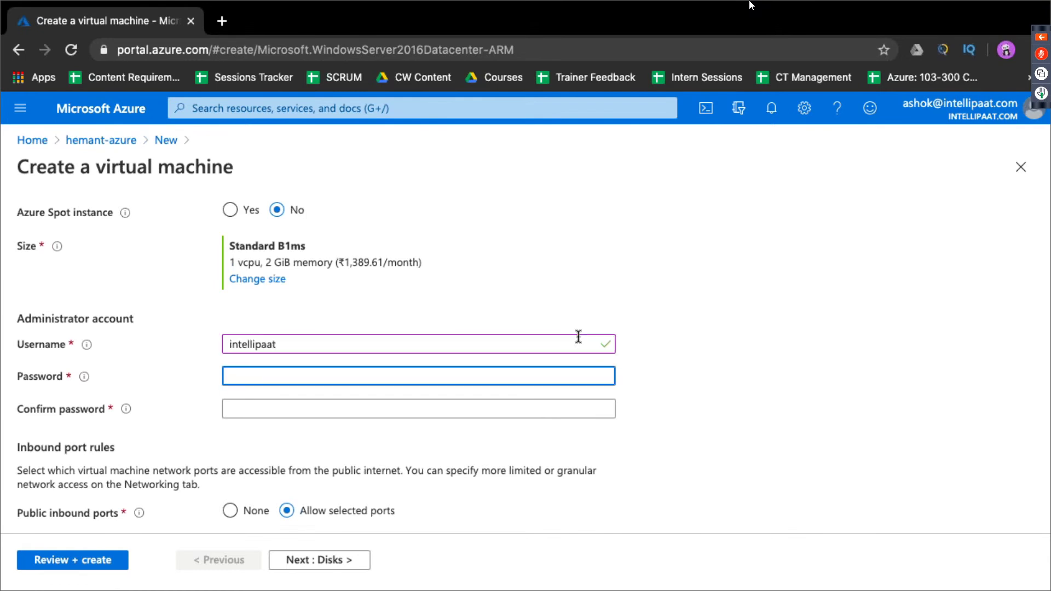
pyautogui.write('••••••••••••••')
pyautogui.press('Tab')
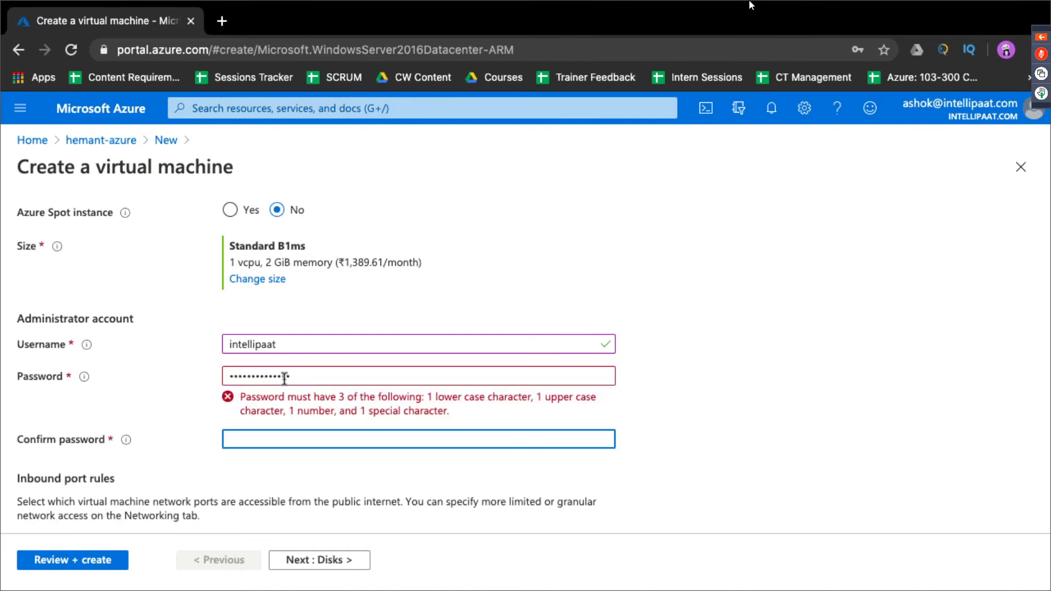
# Step: Retype the password to meet the length rule, confirm it, and run Review + create
pyautogui.moveTo(295, 377); pyautogui.dragTo(206, 377)
pyautogui.write('•••••••')
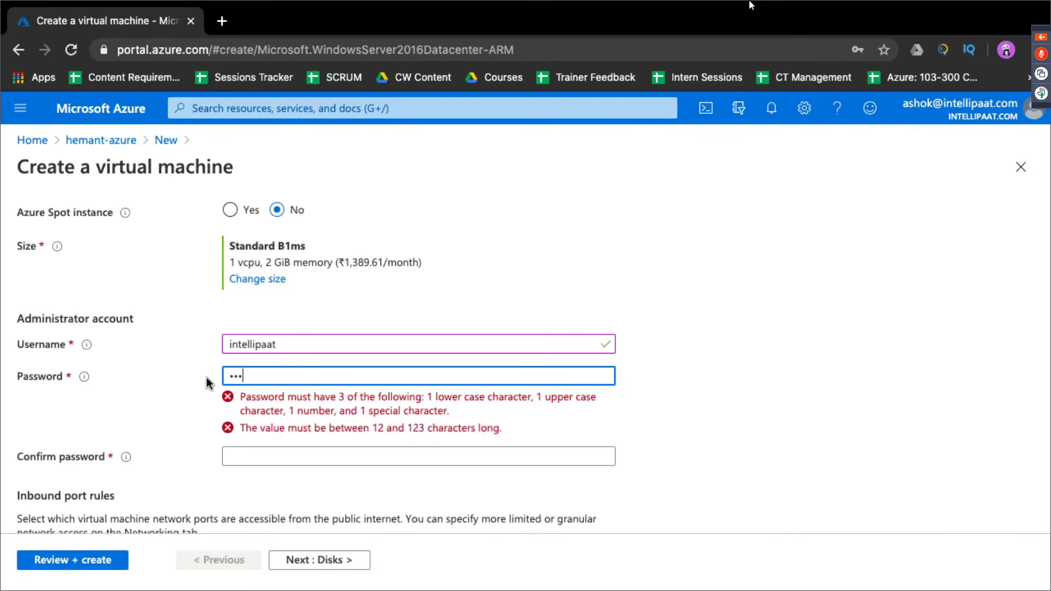
pyautogui.write('••••')
pyautogui.press('Tab')
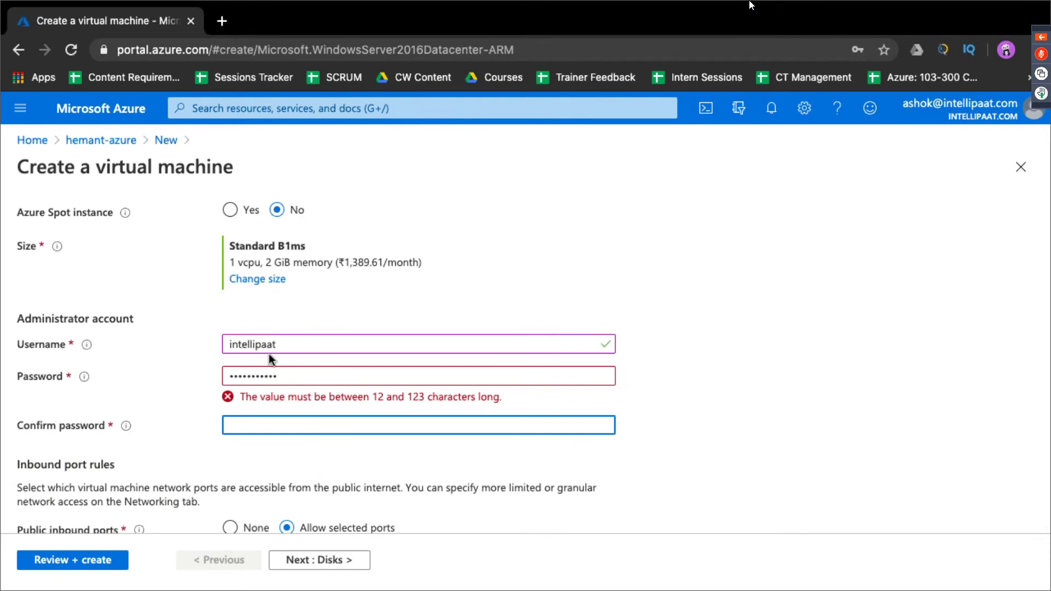
pyautogui.click(290, 372)
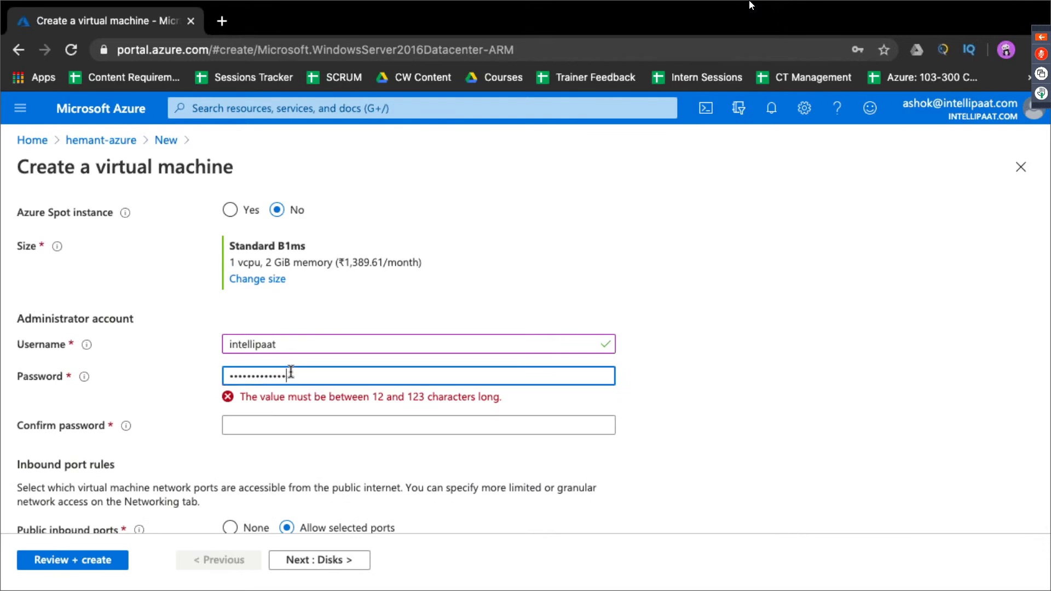
pyautogui.write('•')
pyautogui.click(313, 407)
pyautogui.write('••')
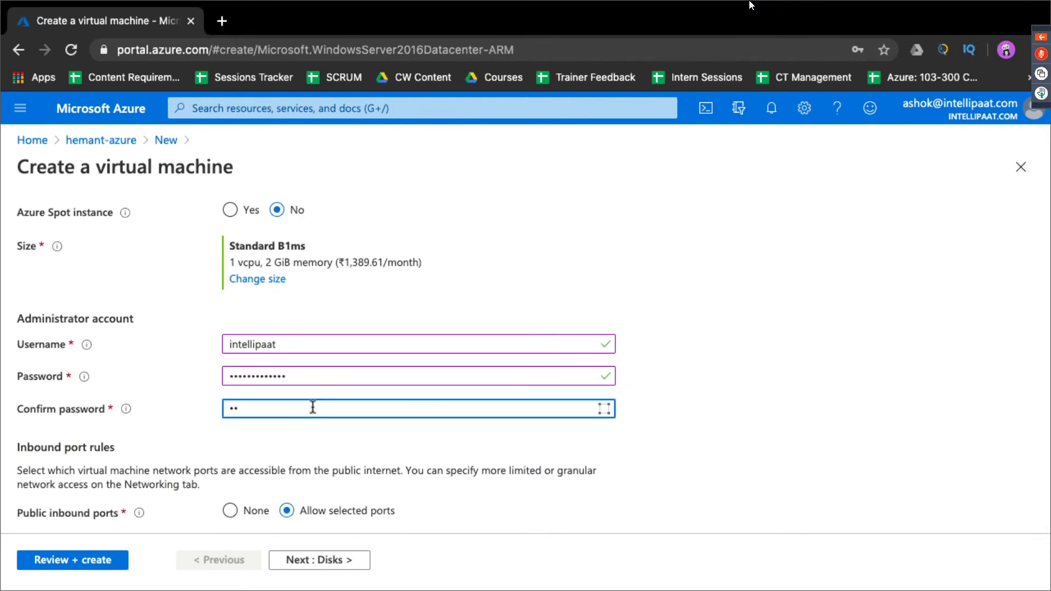
pyautogui.write('••••••••••')
pyautogui.scroll(-3, 441, 460)
pyautogui.scroll(-2, 442, 459)
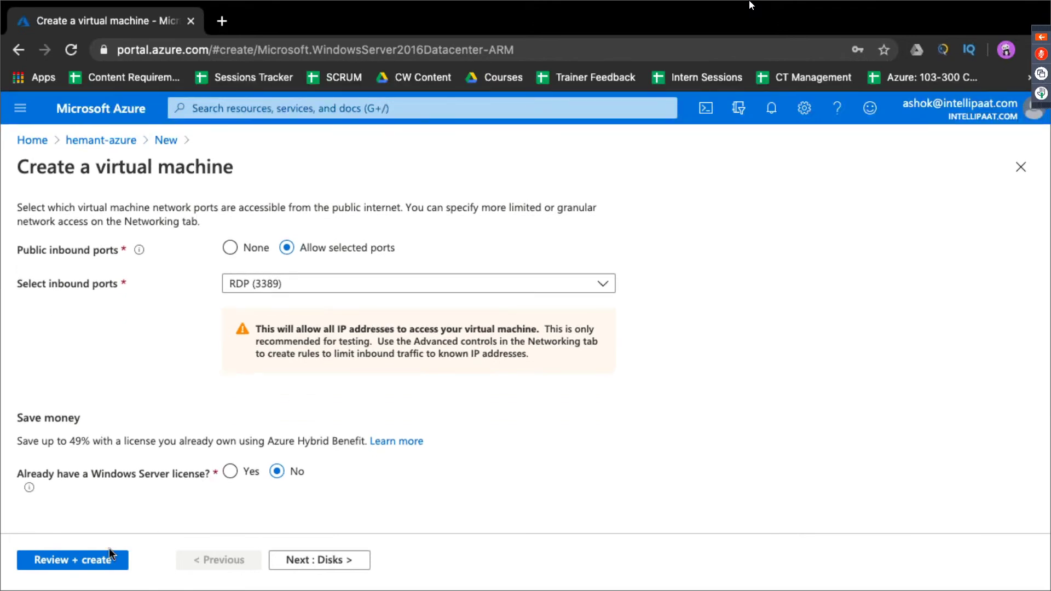
pyautogui.click(98, 560)
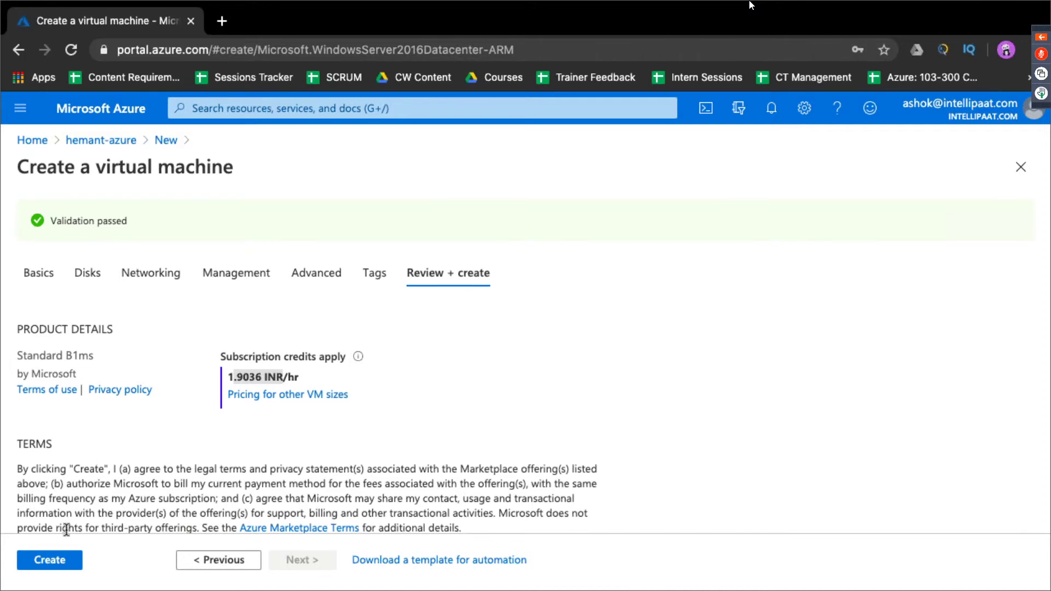
# Step: Create the validated Windows VM, starting its deployment in hemant-azure
pyautogui.click(50, 563)
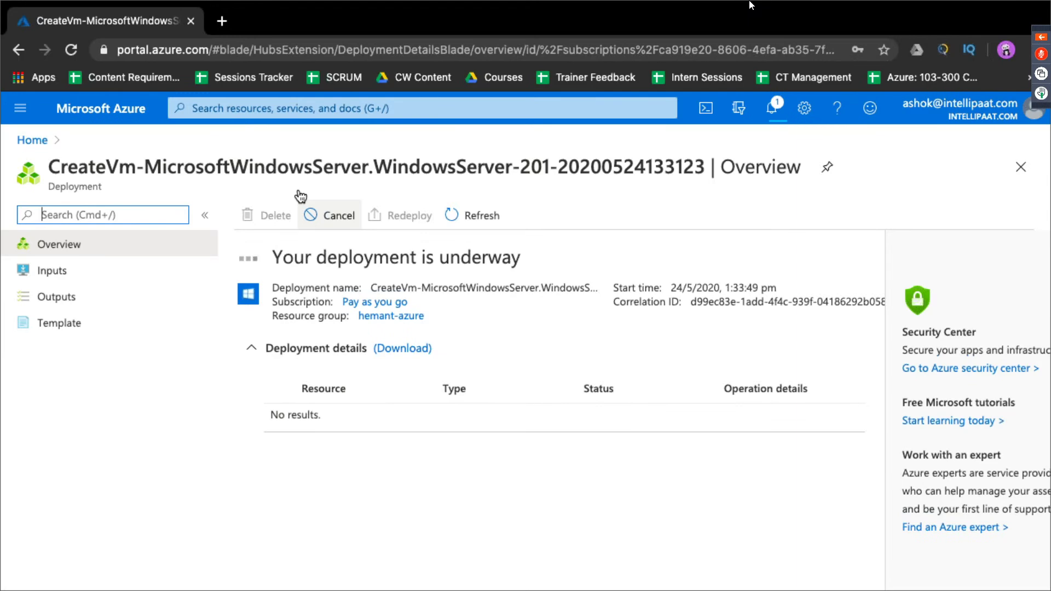
# Step: From Home, reopen hemant-azure and add an Ubuntu Server 18.04 LTS virtual machine
pyautogui.click(31, 140)
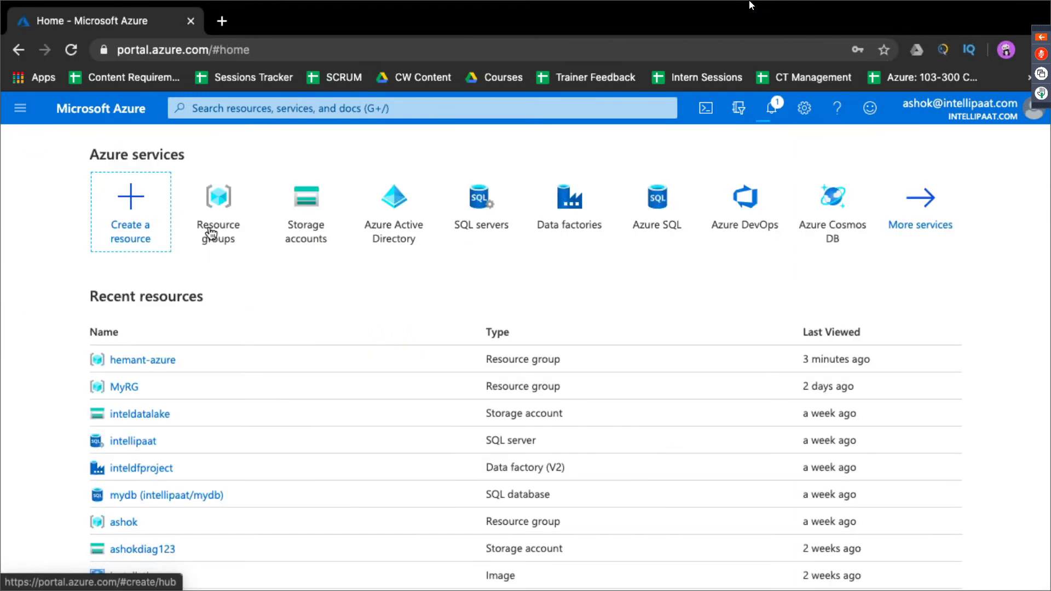
pyautogui.click(164, 359)
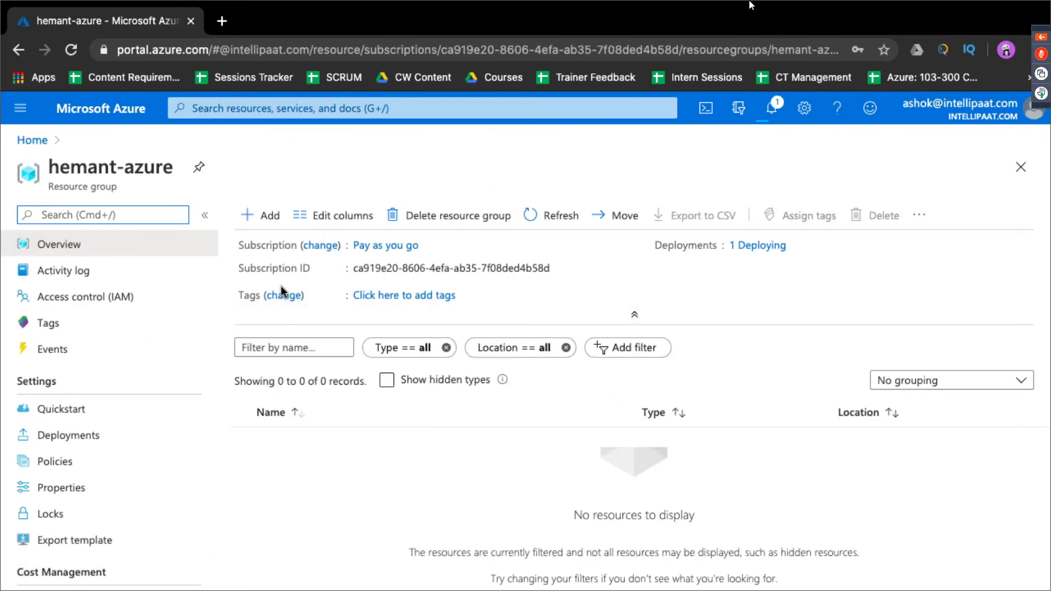
pyautogui.click(270, 224)
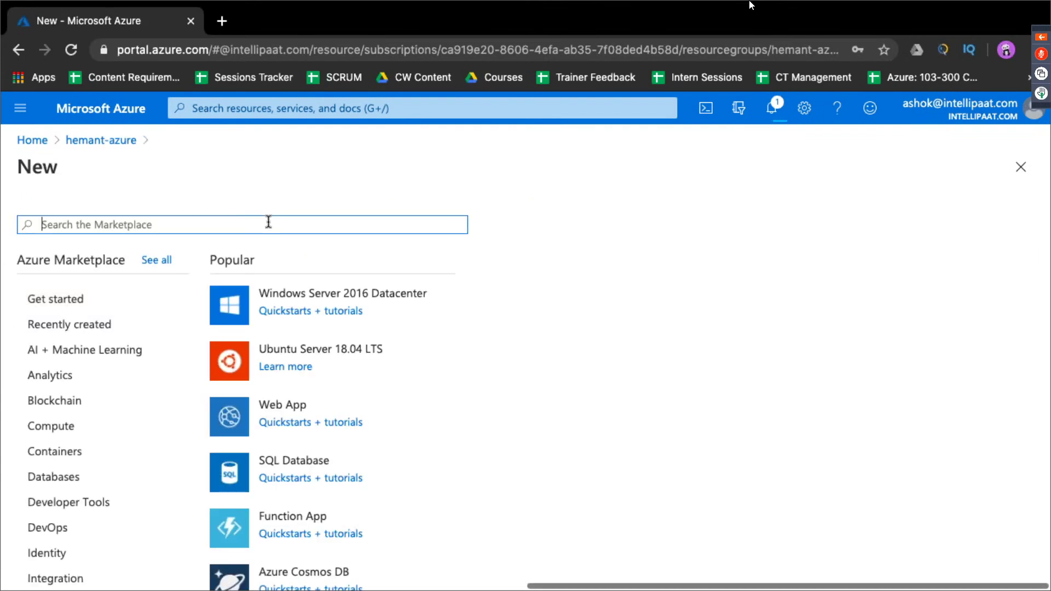
pyautogui.click(279, 350)
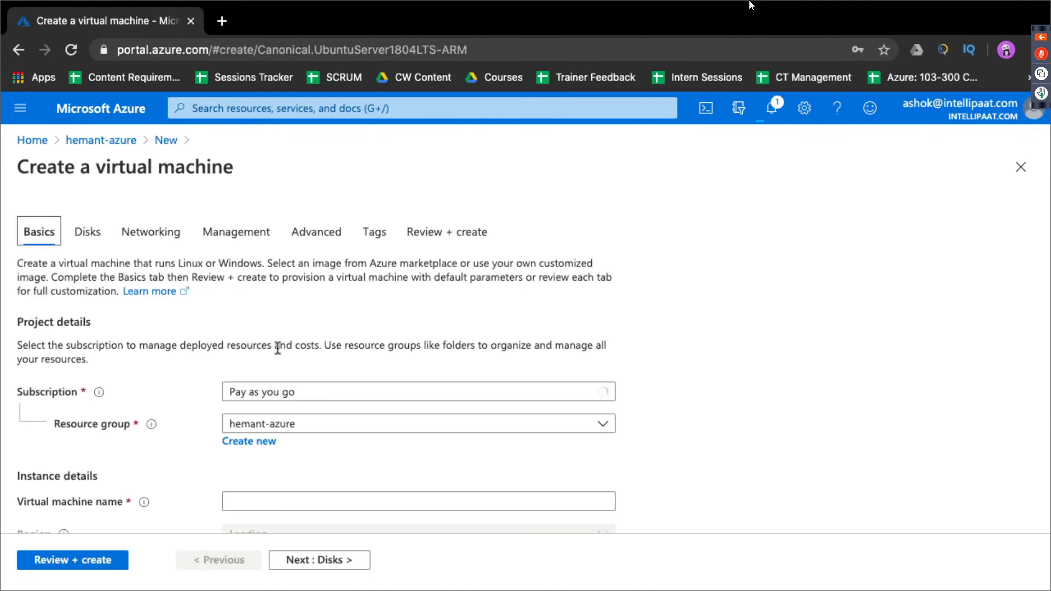
# Step: Name the Ubuntu VM 'linux' and place it in the West US region
pyautogui.scroll(-3, 307, 394)
pyautogui.click(325, 412)
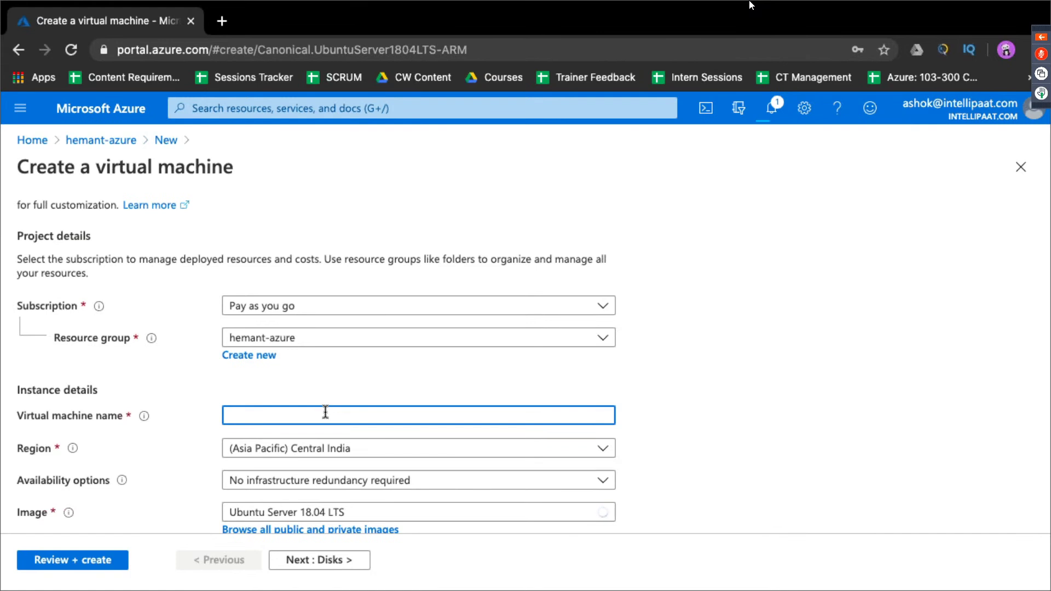
pyautogui.write('linux')
pyautogui.click(413, 458)
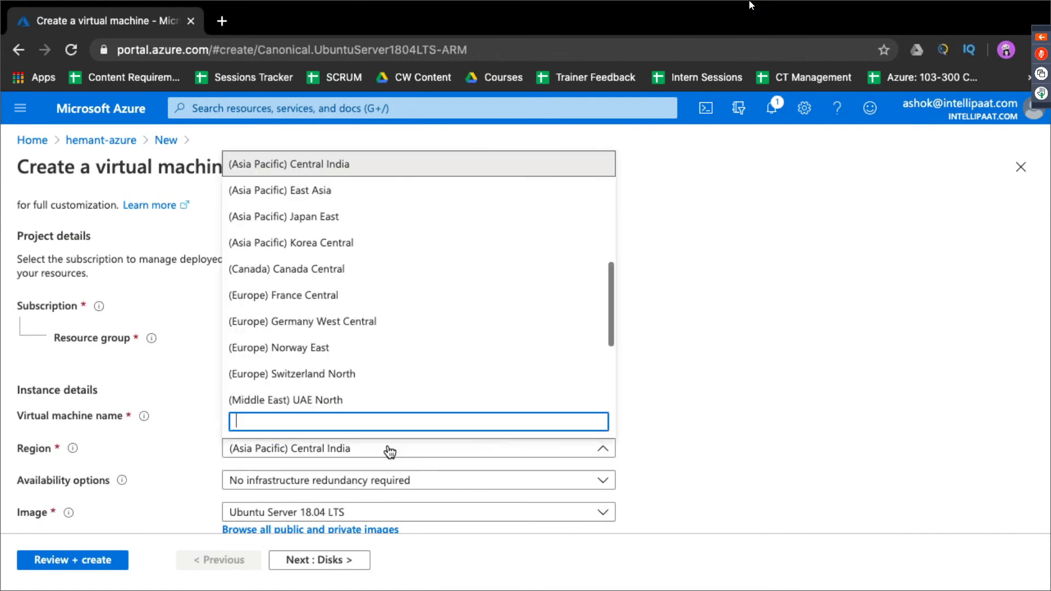
pyautogui.scroll(-3, 381, 329)
pyautogui.scroll(3, 381, 329)
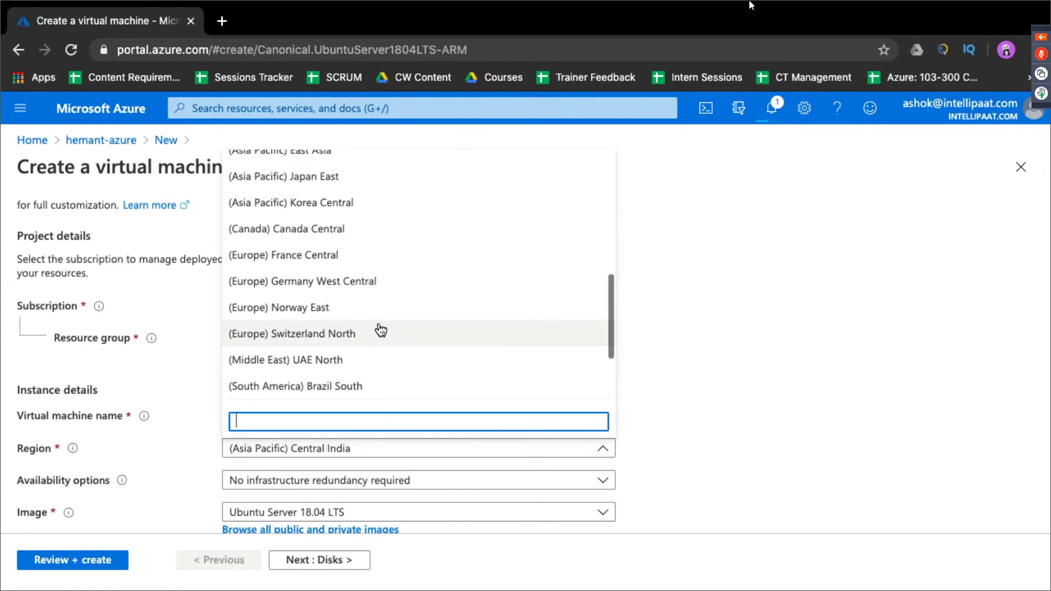
pyautogui.scroll(5, 380, 329)
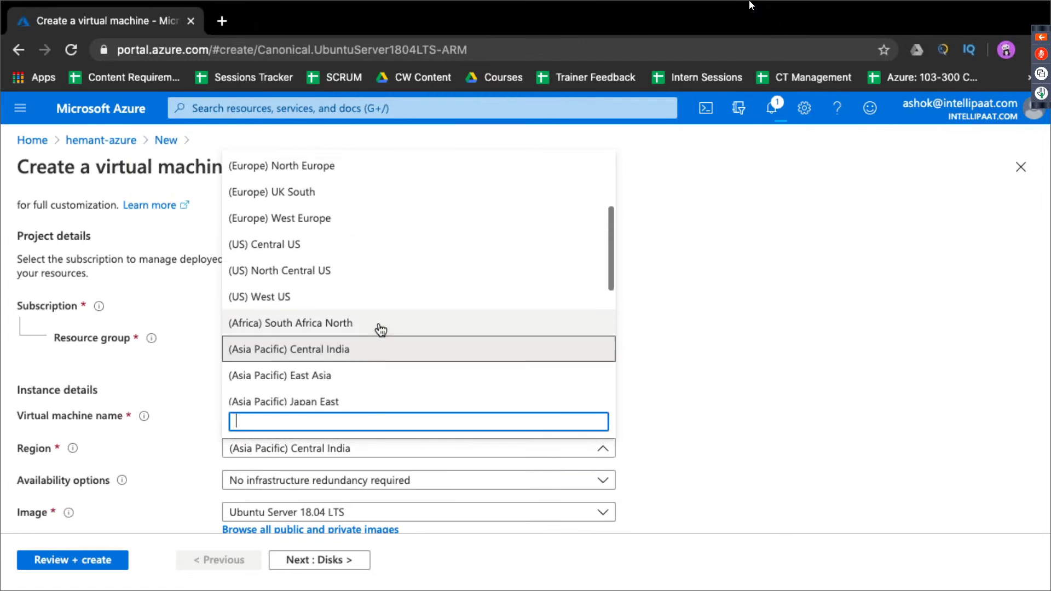
pyautogui.click(396, 296)
pyautogui.scroll(-4, 403, 296)
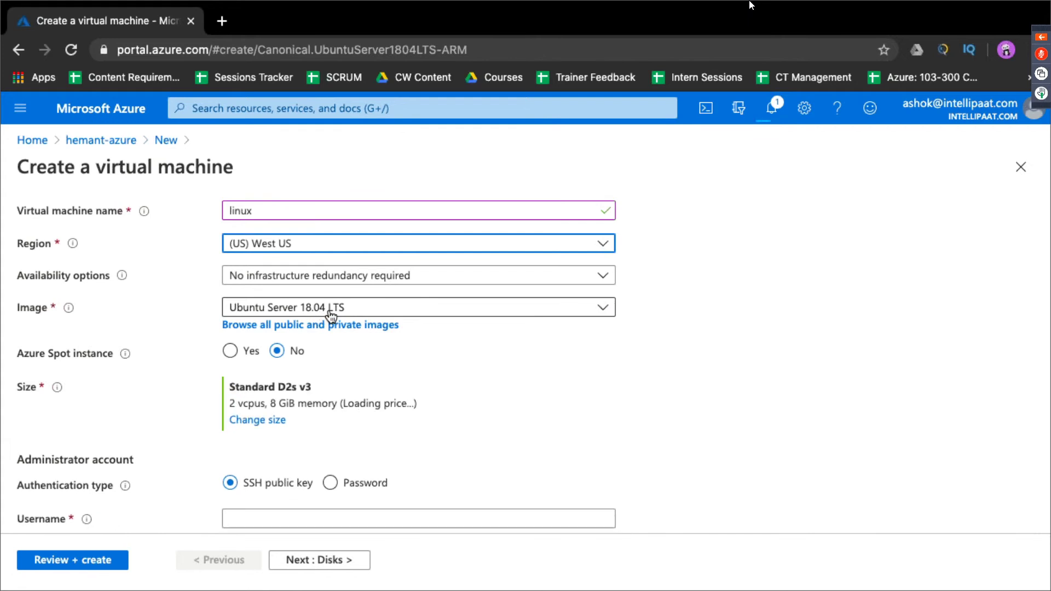
# Step: Choose Standard B1s (1 vcpu, 1 GiB memory) as the VM size
pyautogui.click(274, 420)
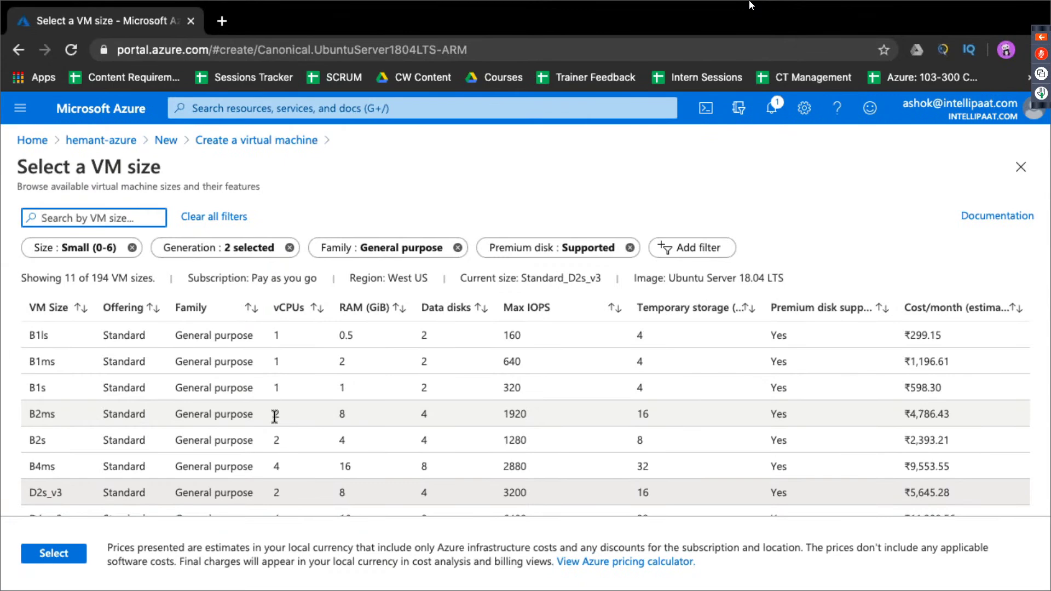
pyautogui.click(326, 393)
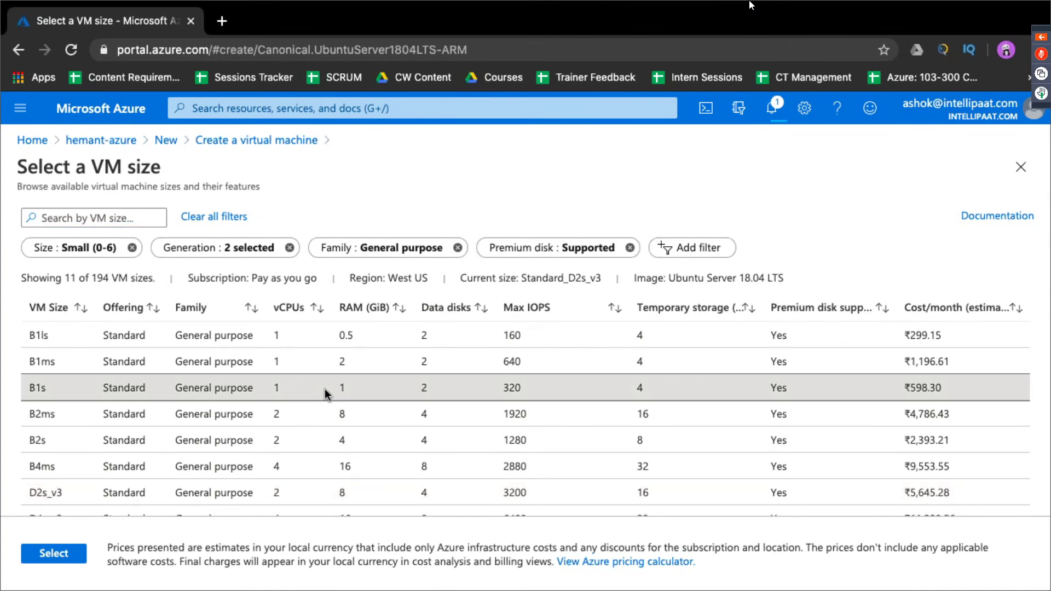
pyautogui.click(55, 554)
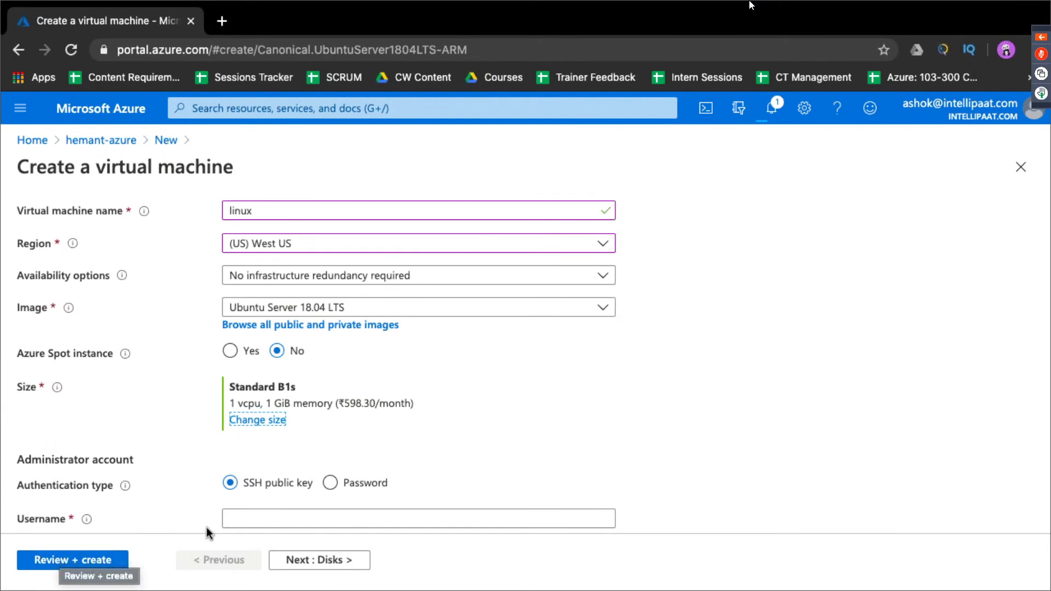
pyautogui.scroll(-2, 301, 448)
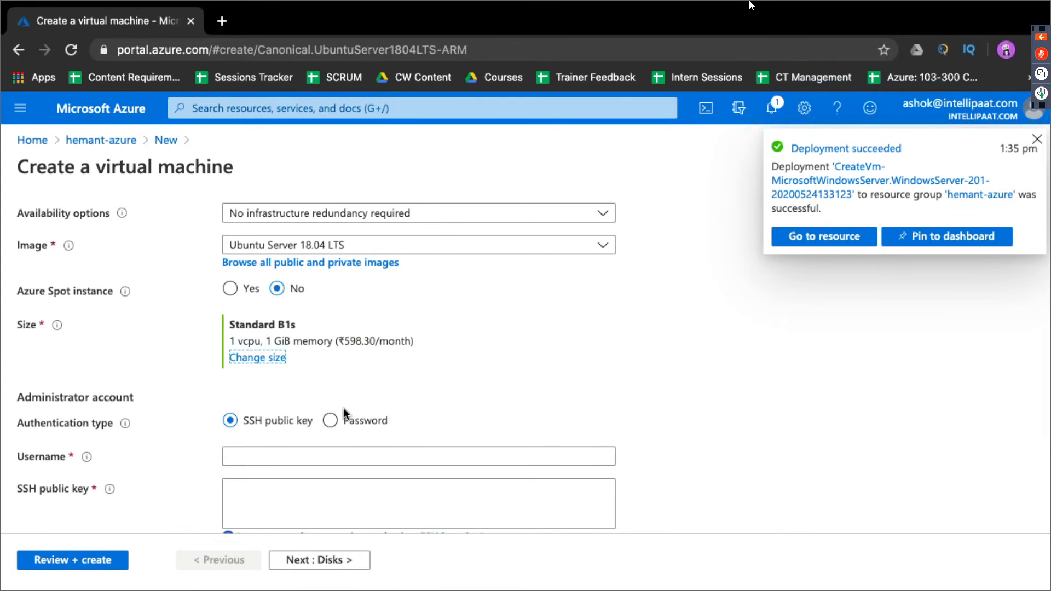
# Step: Use password authentication with admin username 'intellipaat' and a confirmed password, then go to review
pyautogui.scroll(-2, 344, 412)
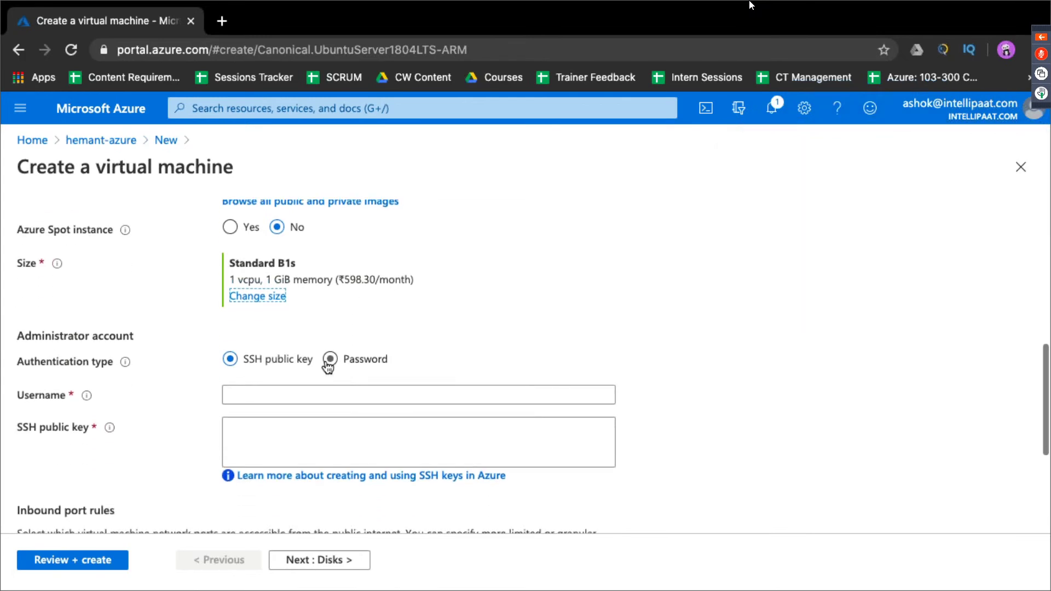
pyautogui.click(329, 361)
pyautogui.click(299, 392)
pyautogui.write('intellipaat')
pyautogui.press('Tab')
pyautogui.write('In')
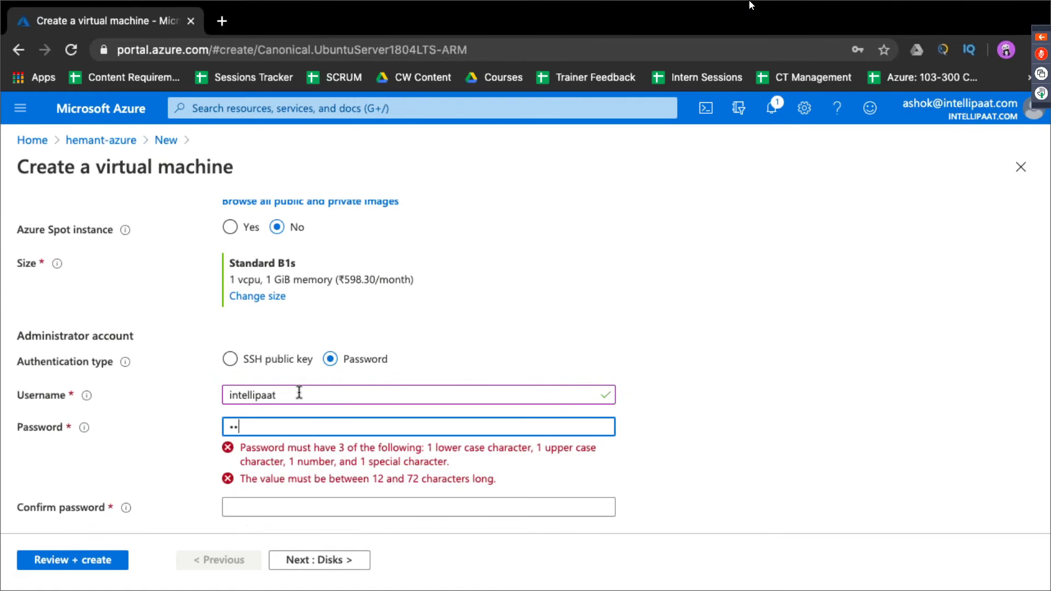
pyautogui.write('•••••••••••')
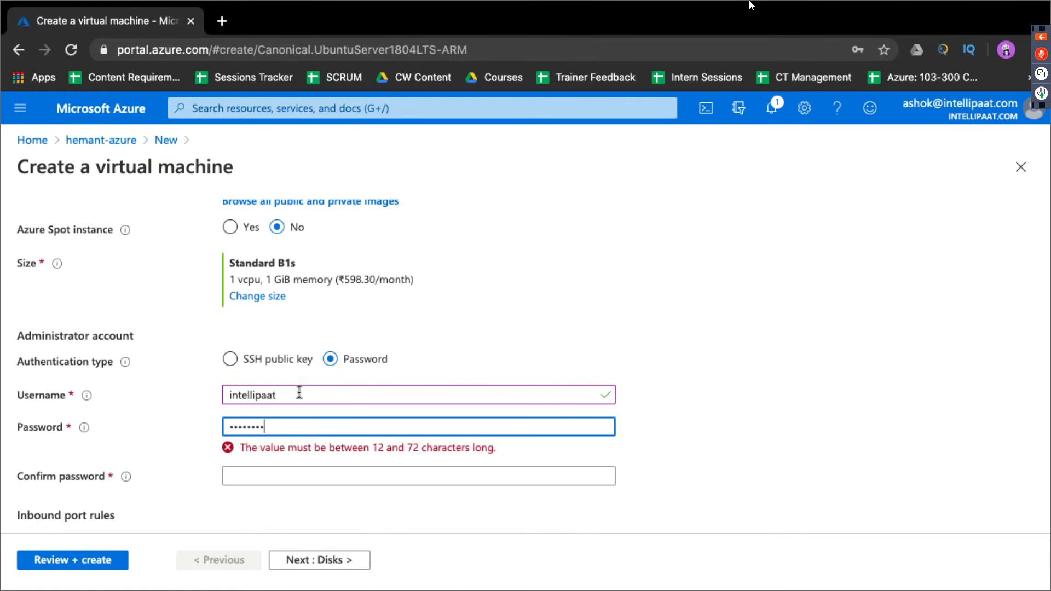
pyautogui.press('Tab')
pyautogui.write('•••••••••••')
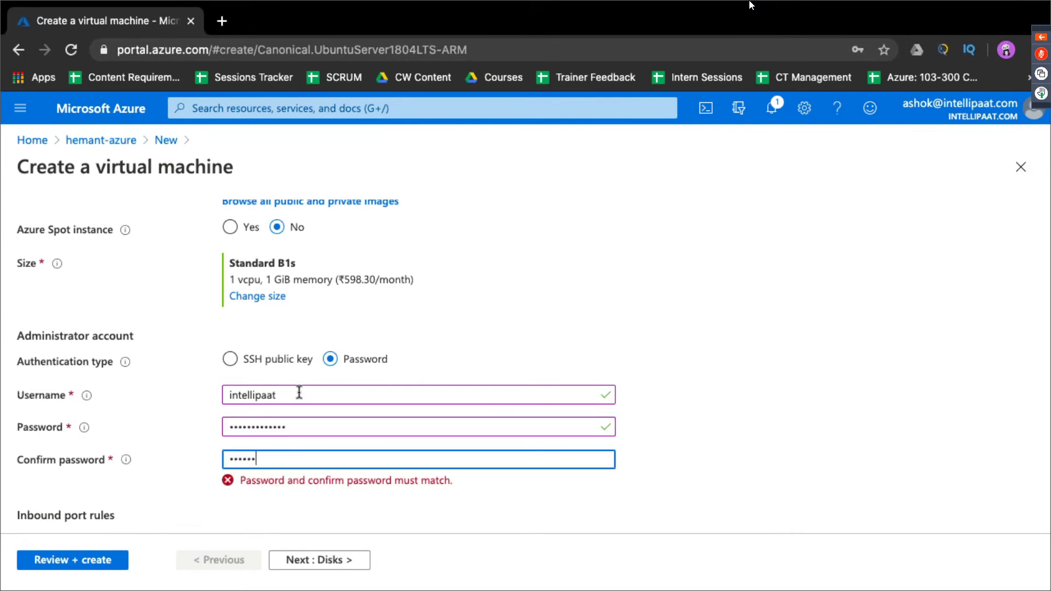
pyautogui.write('•••')
pyautogui.scroll(-4, 427, 465)
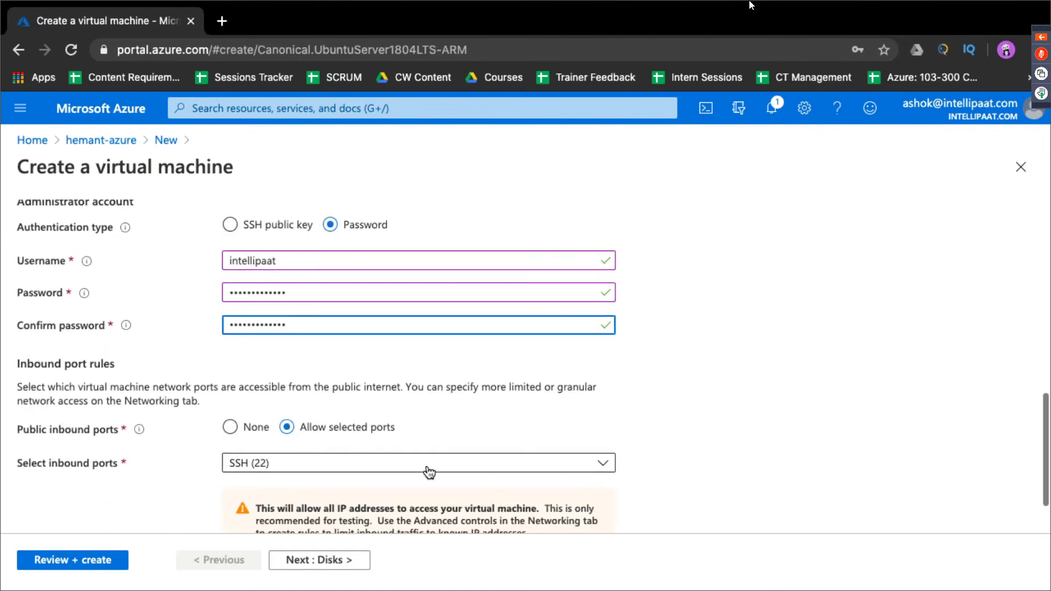
pyautogui.click(84, 565)
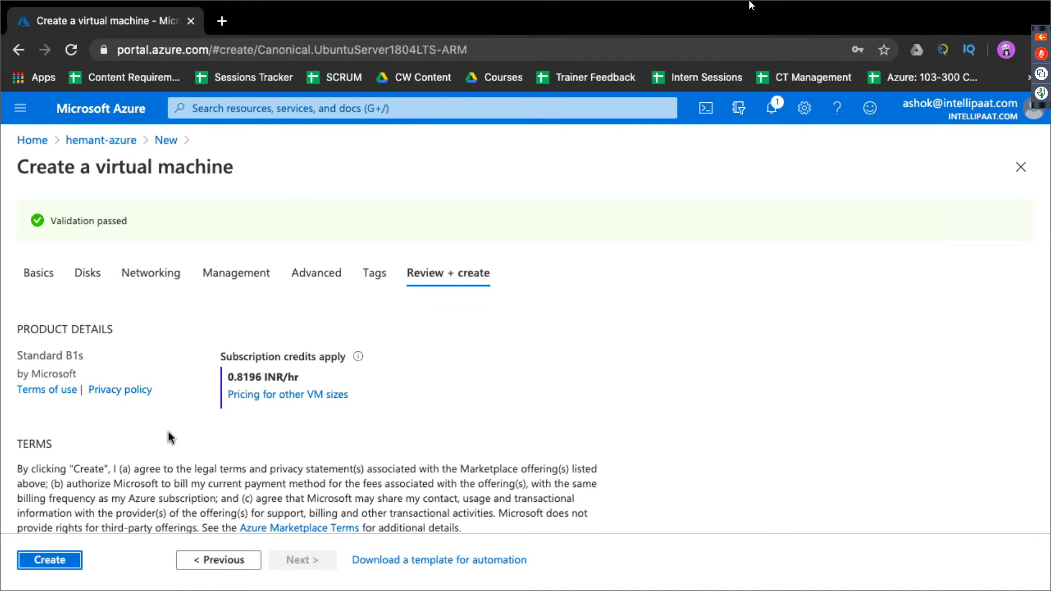
# Step: Create the validated Ubuntu VM and return to the portal home page
pyautogui.click(65, 559)
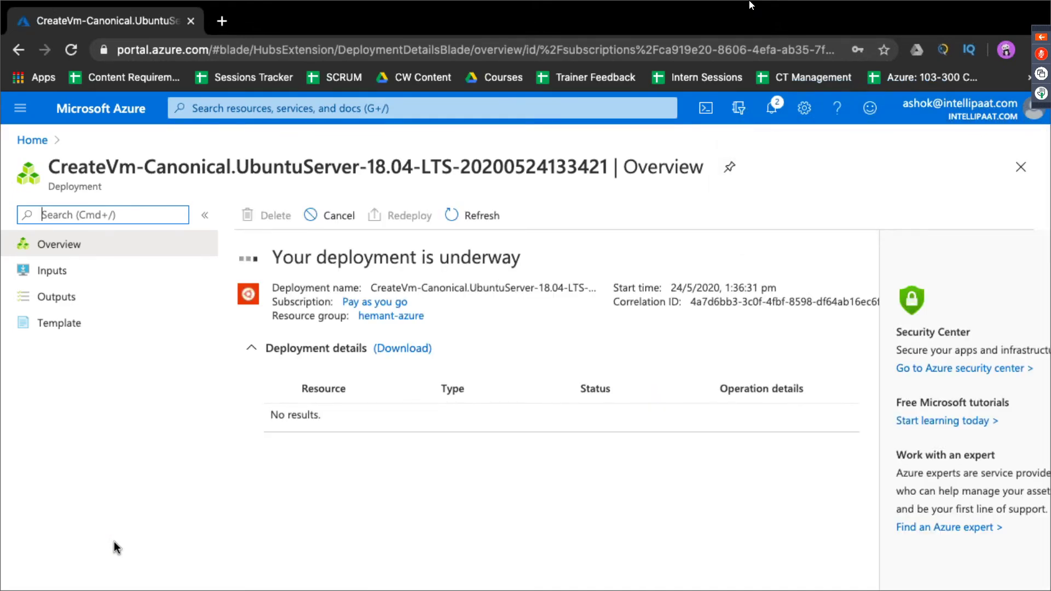
pyautogui.click(34, 141)
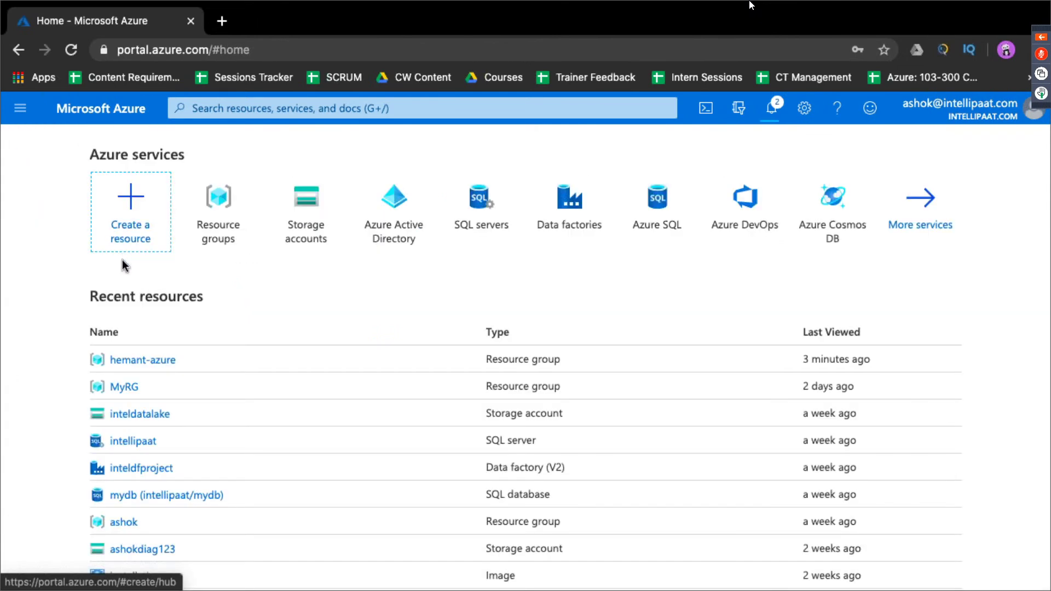
# Step: Open the windows VM from the recent resource group and copy its public IP 104.42.5.255
pyautogui.click(155, 360)
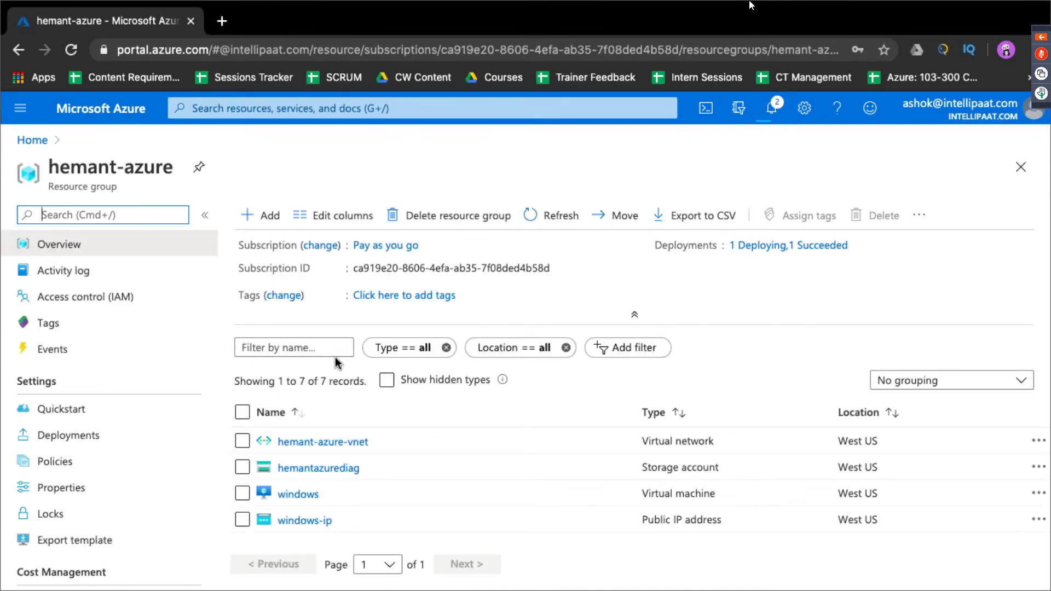
pyautogui.click(304, 496)
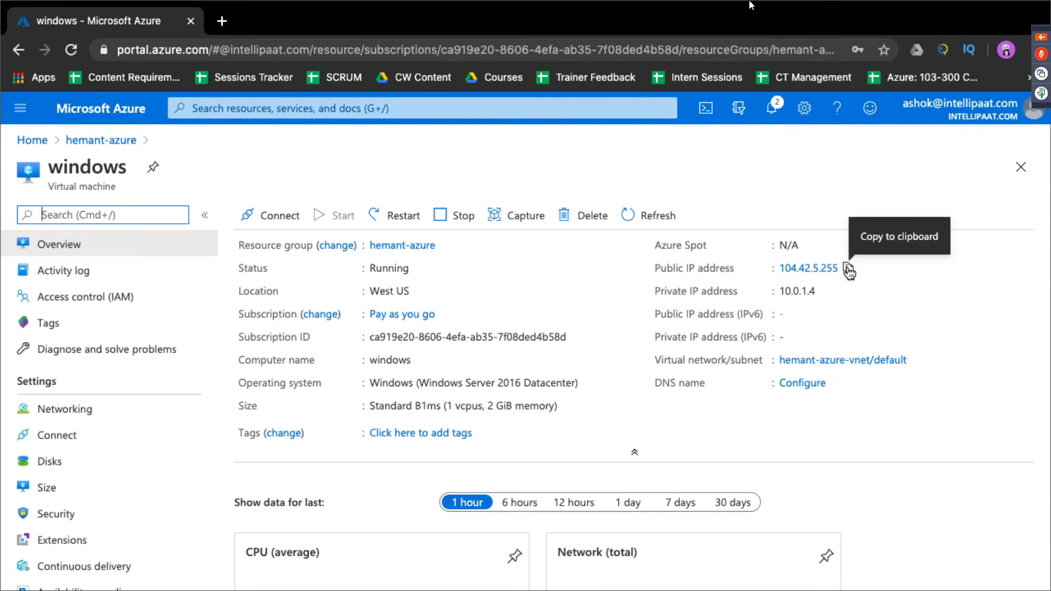
pyautogui.click(848, 270)
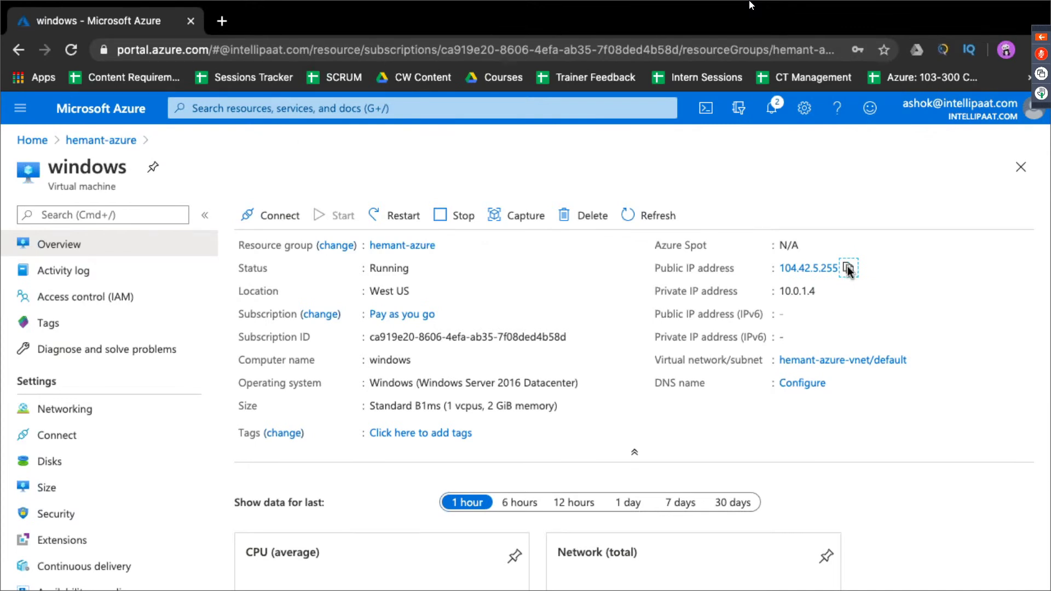
pyautogui.press('super+space')
# Step: Launch Microsoft Remote Desktop via search and begin adding a new PC
pyautogui.write('mic')
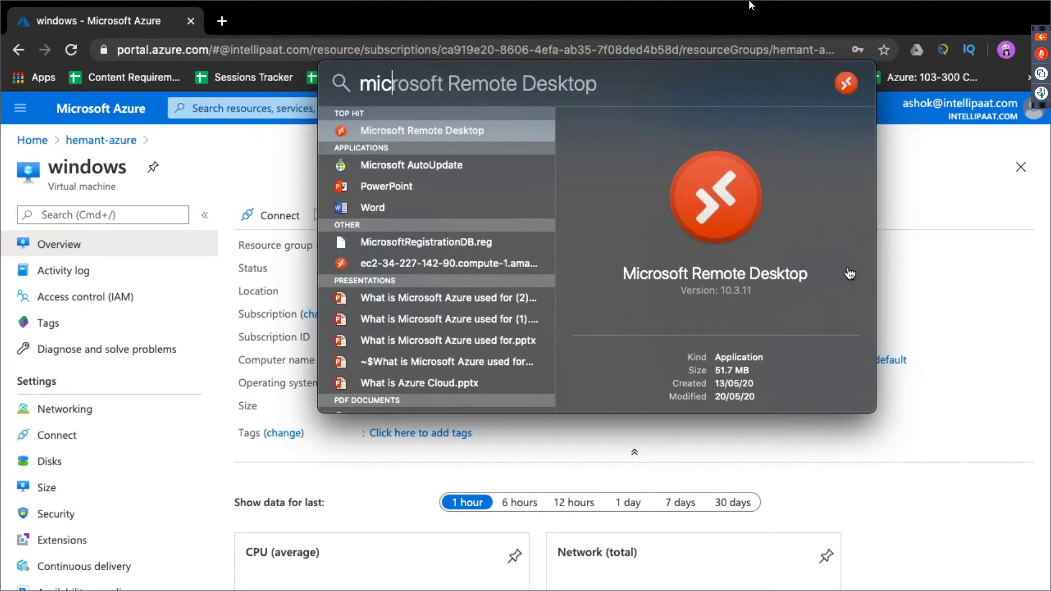
pyautogui.press('Escape')
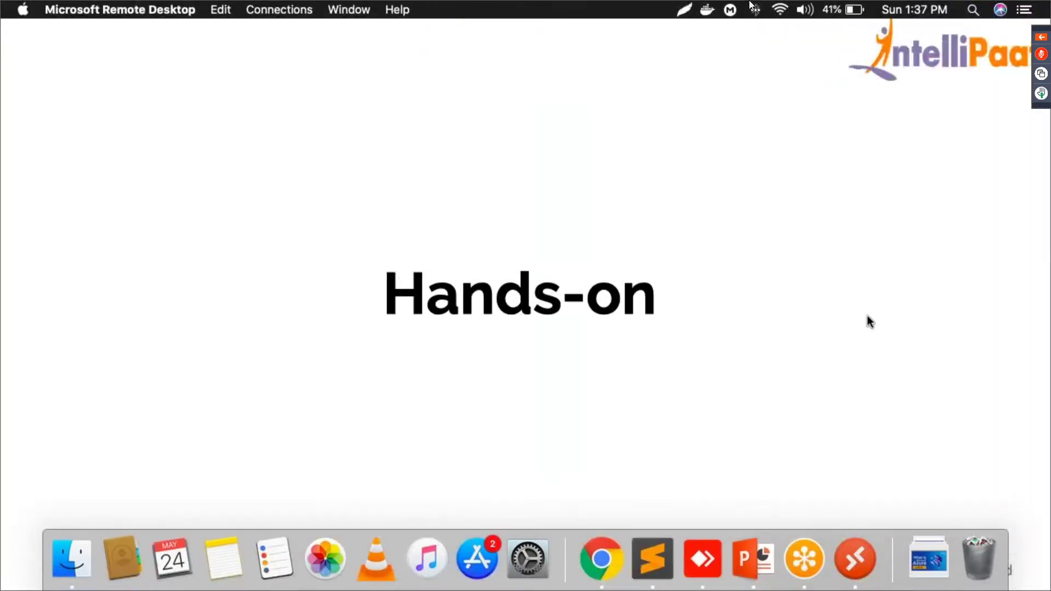
pyautogui.click(852, 550)
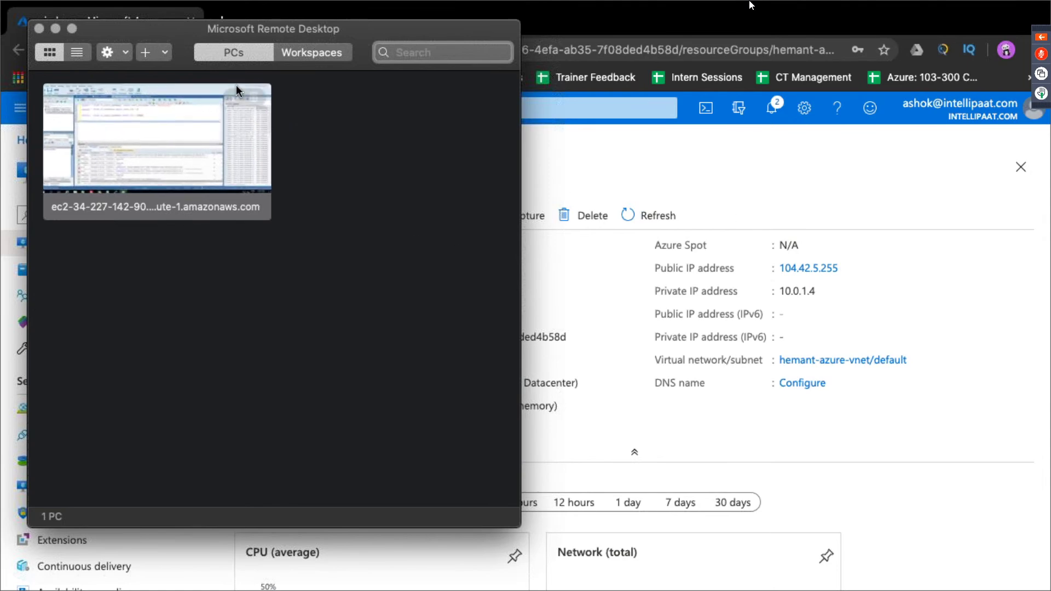
pyautogui.click(147, 56)
pyautogui.click(155, 70)
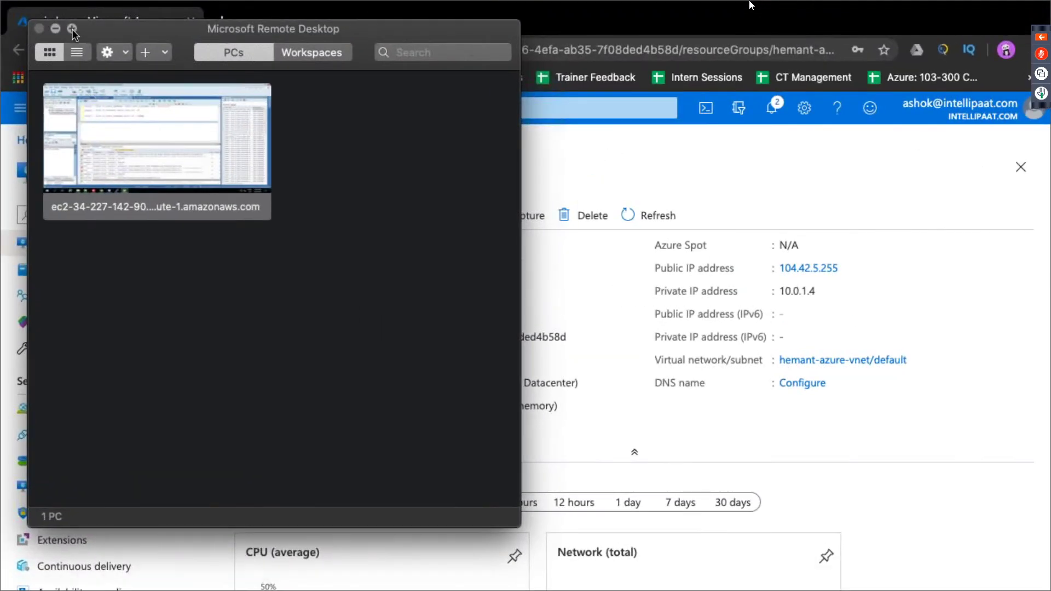
pyautogui.click(75, 28)
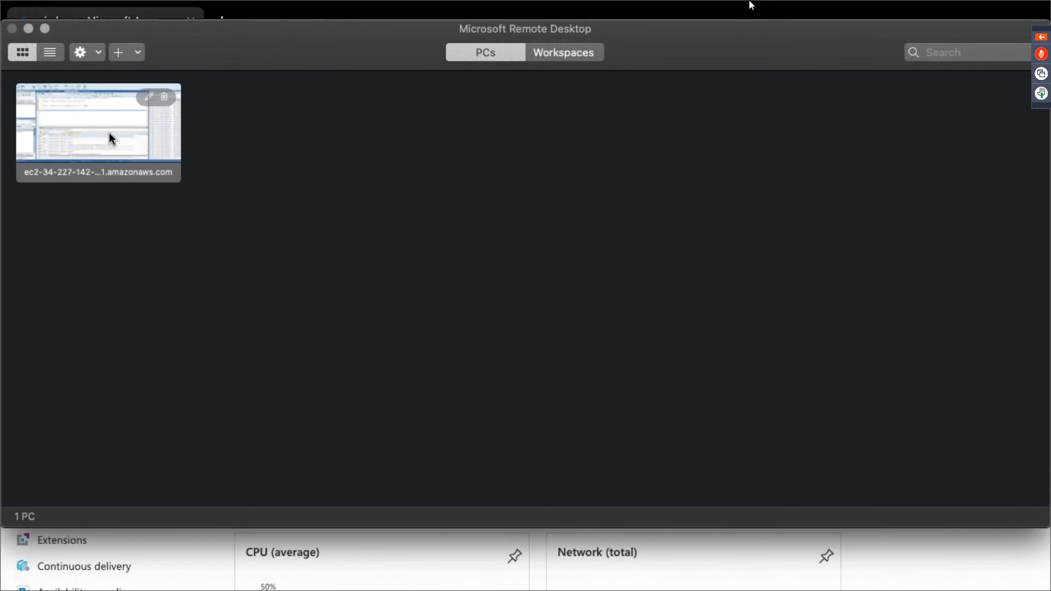
# Step: Switch between desktop spaces and Mission Control to locate the Remote Desktop window
pyautogui.moveTo(119, 101)
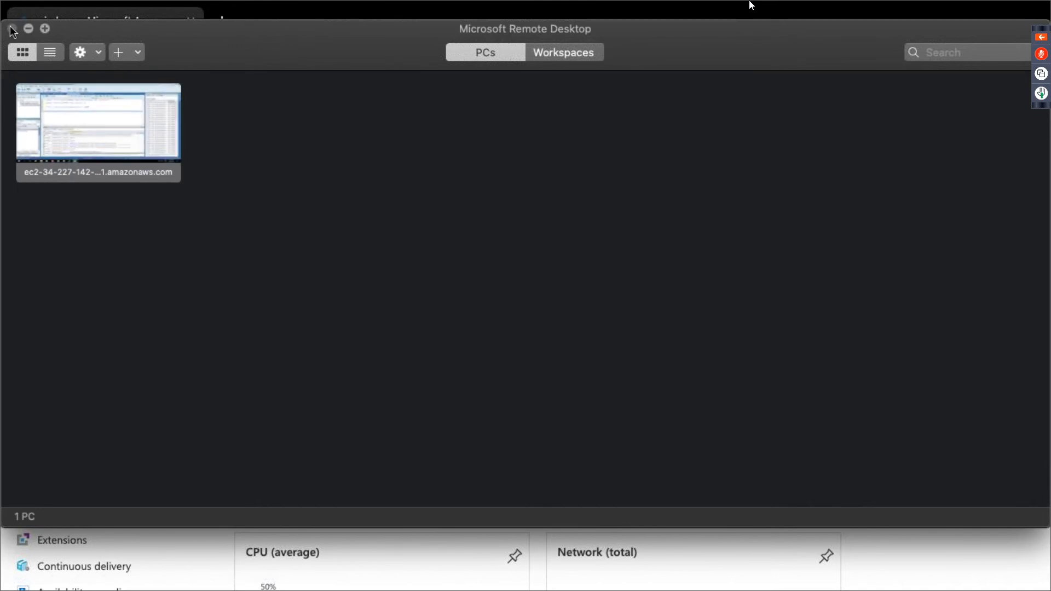
pyautogui.hotkey('ctrl', 'Left')
pyautogui.hotkey('ctrl', 'Right')
pyautogui.hotkey('ctrl', 'Up')
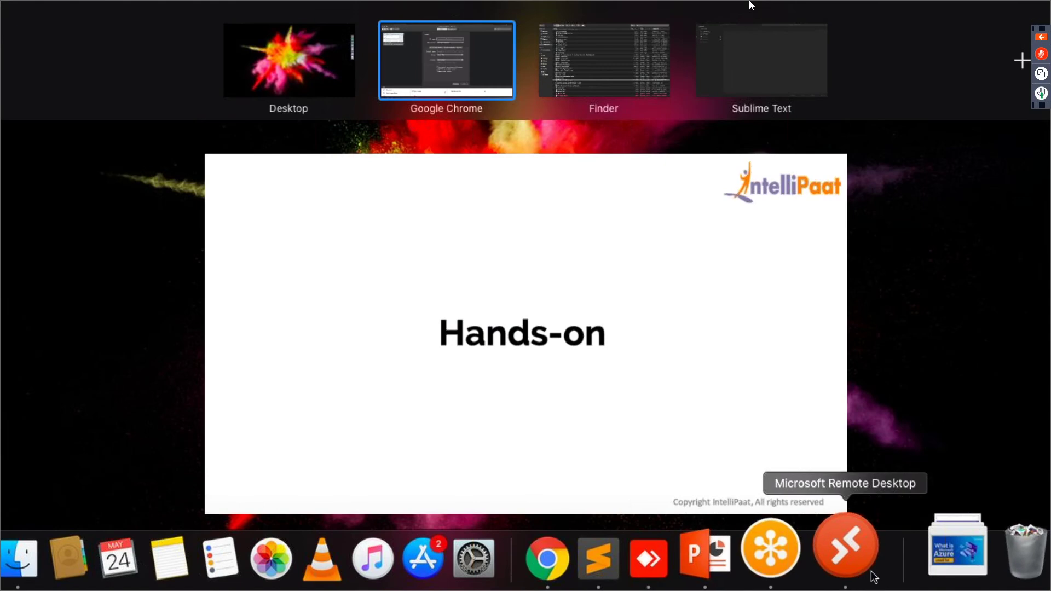
pyautogui.click(857, 547)
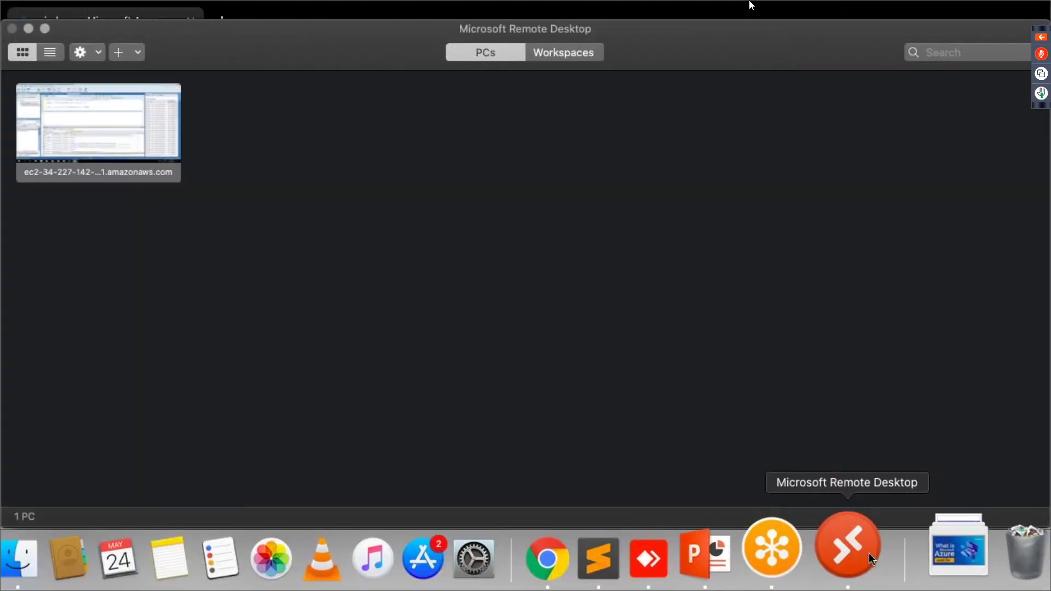
# Step: Try quitting Remote Desktop, then restore and bring its window back to the front
pyautogui.rightClick(869, 553)
pyautogui.click(888, 476)
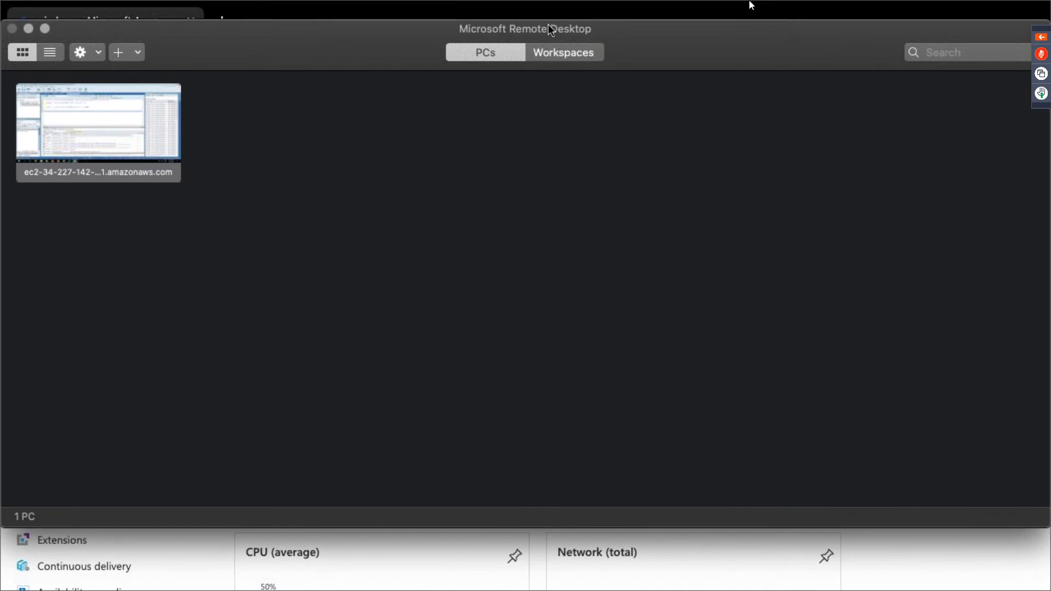
pyautogui.click(45, 31)
pyautogui.click(50, 31)
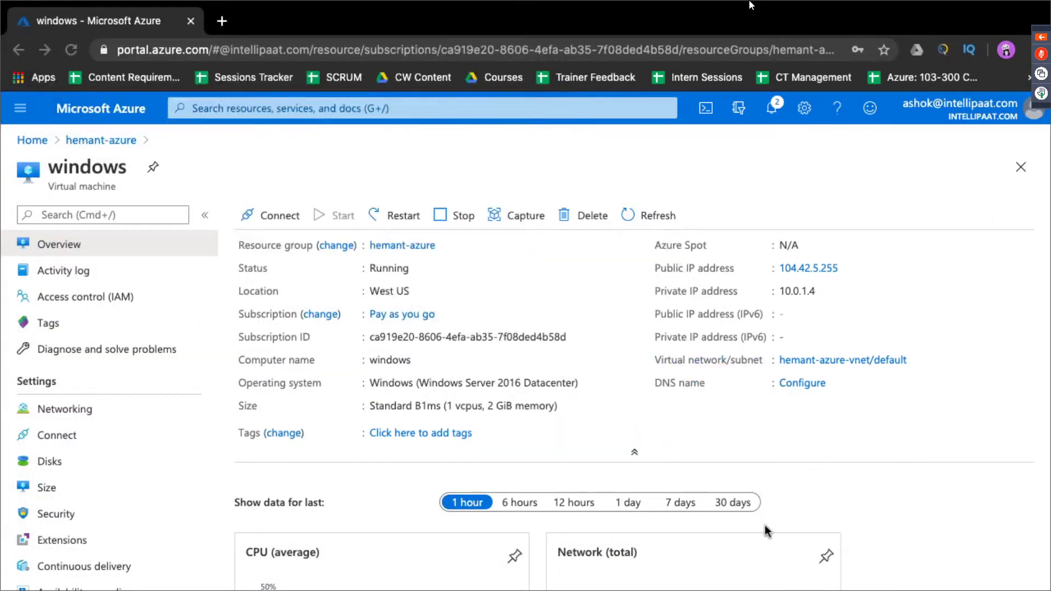
pyautogui.scroll(-1, 858, 533)
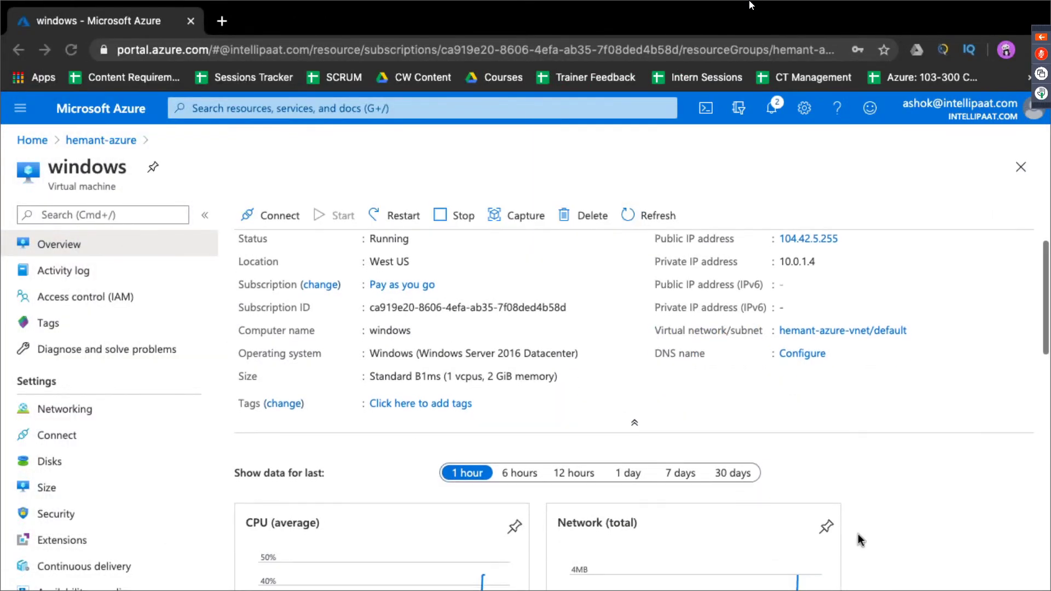
pyautogui.hotkey('ctrl', 'Up')
pyautogui.click(855, 569)
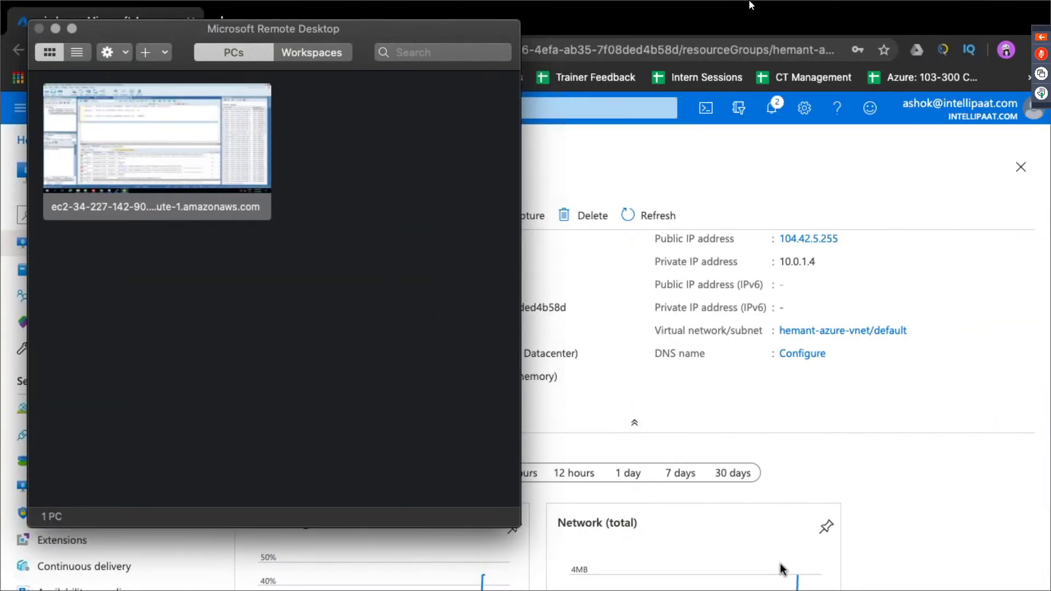
pyautogui.hotkey('ctrl', 'Up')
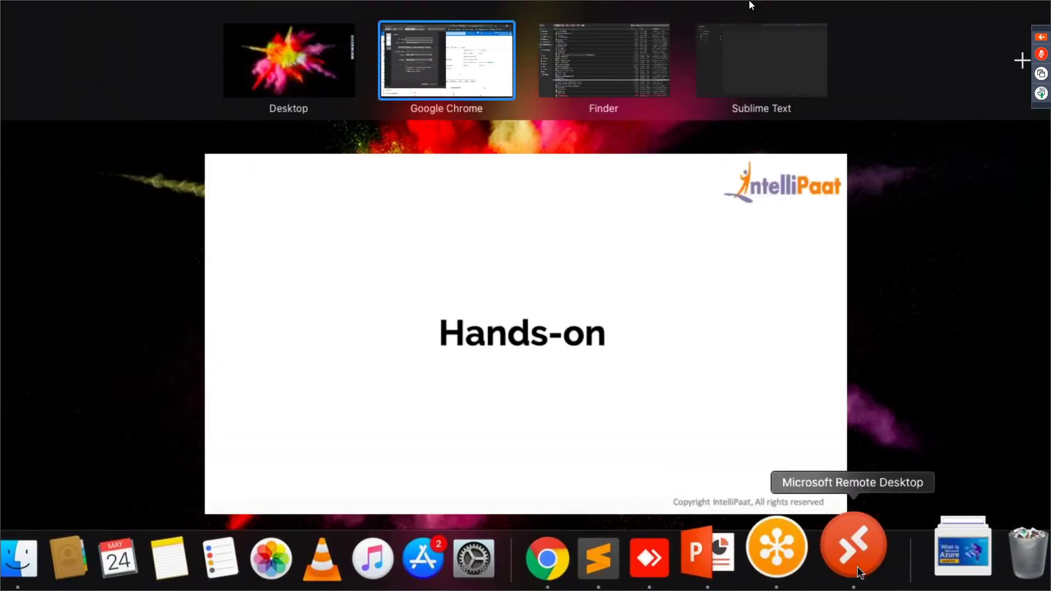
pyautogui.click(857, 569)
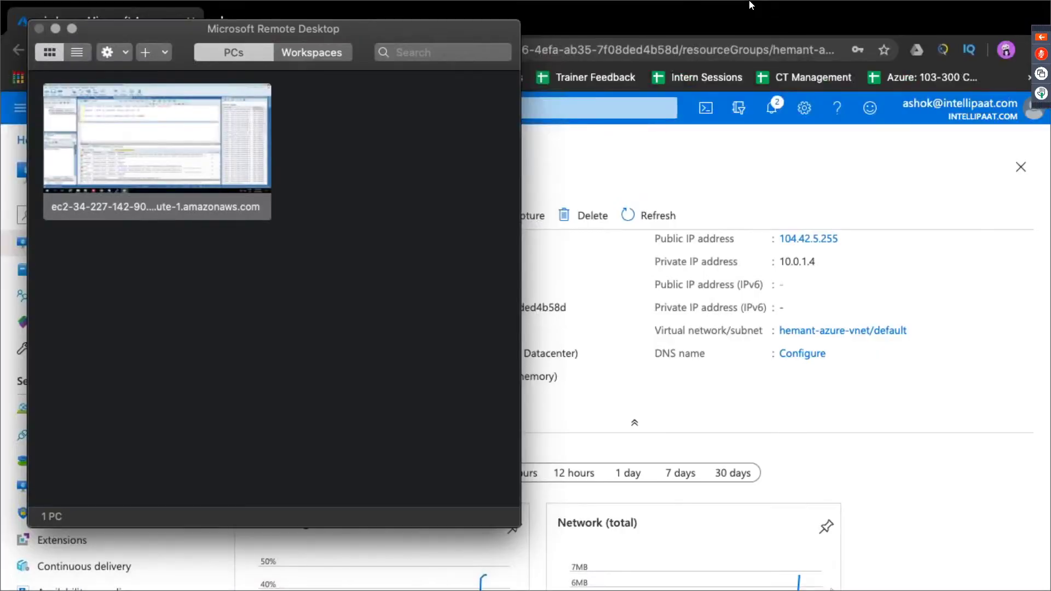
# Step: Dismiss the Remote Desktop quick menu and minimise its connections window
pyautogui.rightClick(852, 550)
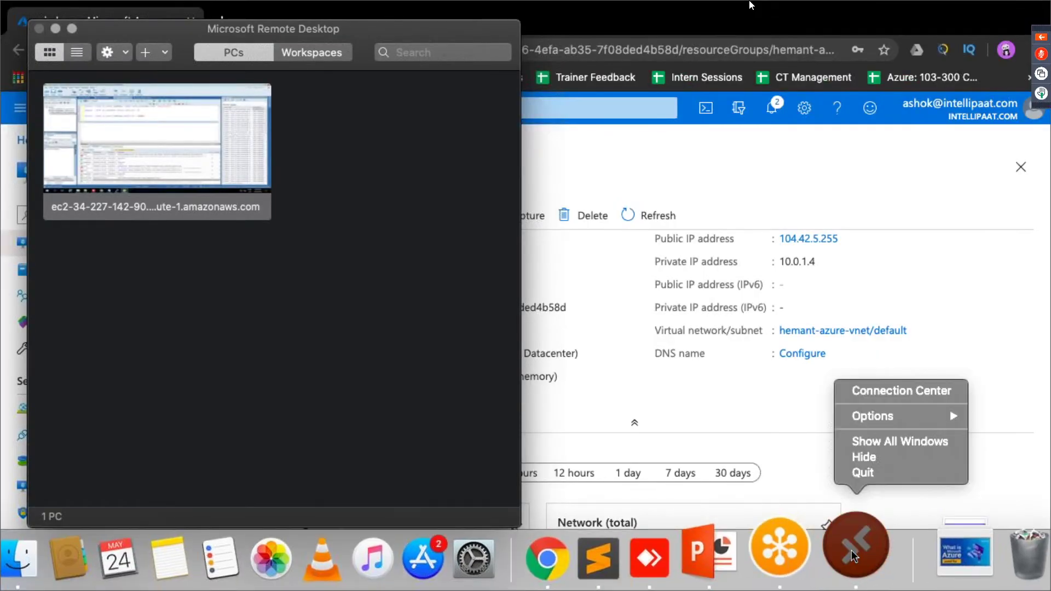
pyautogui.click(890, 473)
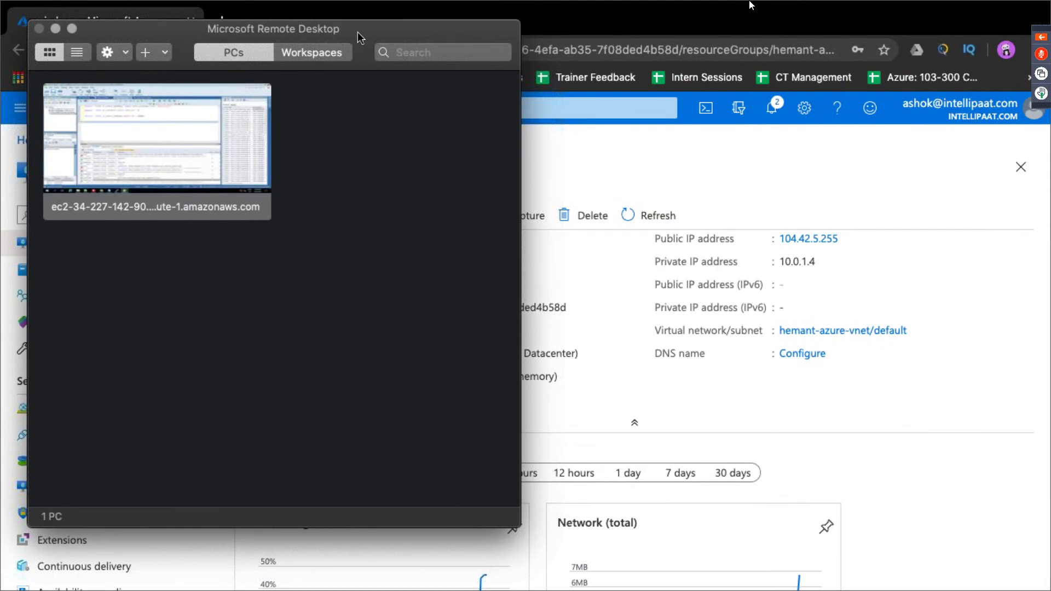
pyautogui.click(56, 28)
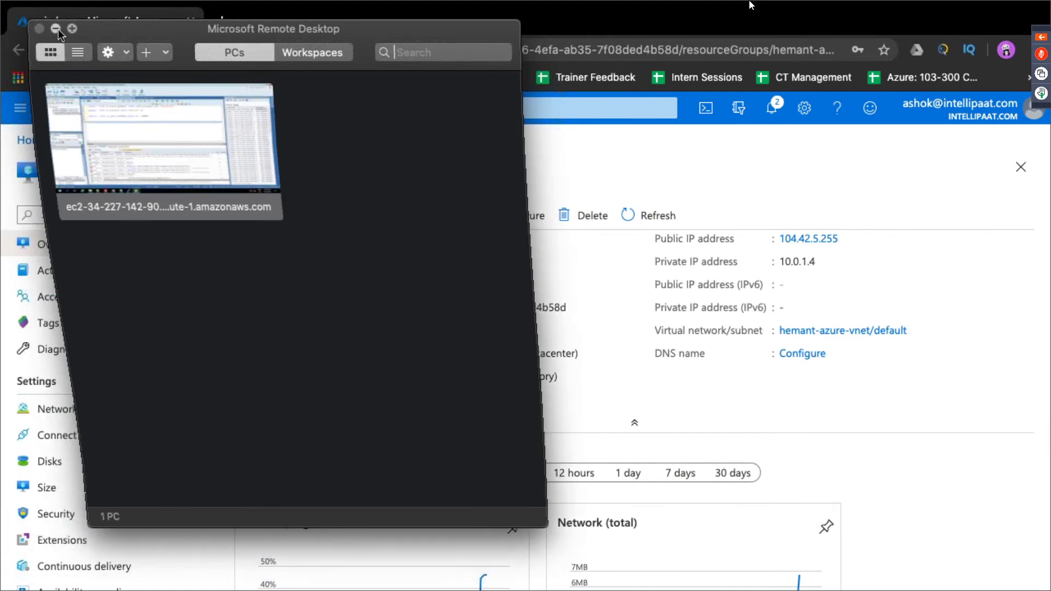
# Step: Search Spotlight for 'resource manager' and 'task manager', then open a new Chrome tab
pyautogui.press('super+space')
pyautogui.write('mic')
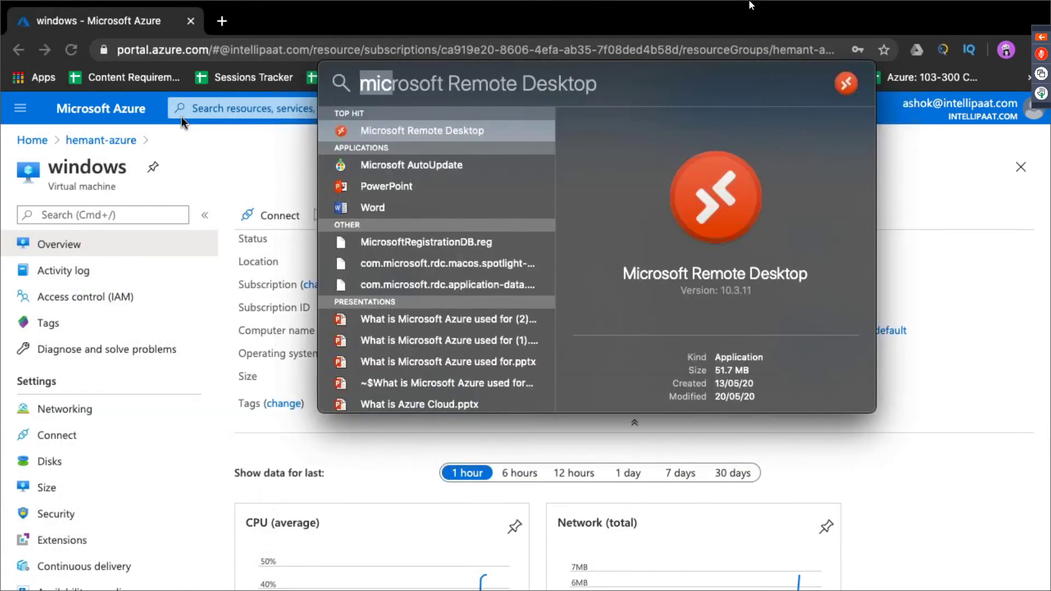
pyautogui.write('task')
pyautogui.press('BackSpace')
pyautogui.press('BackSpace')
pyautogui.press('BackSpace')
pyautogui.press('BackSpace')
pyautogui.write('resource')
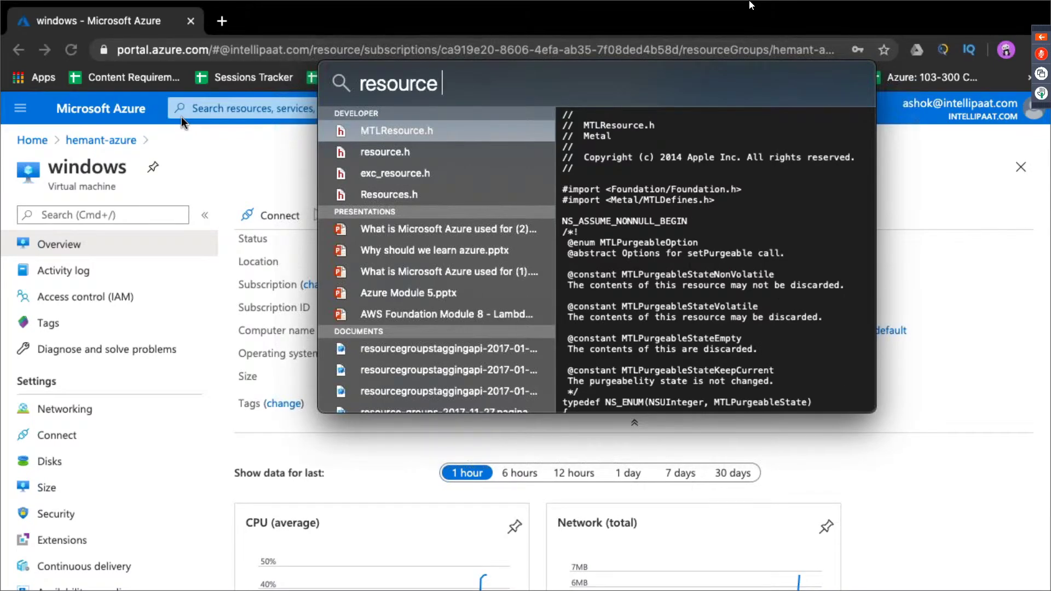
pyautogui.write(' manager')
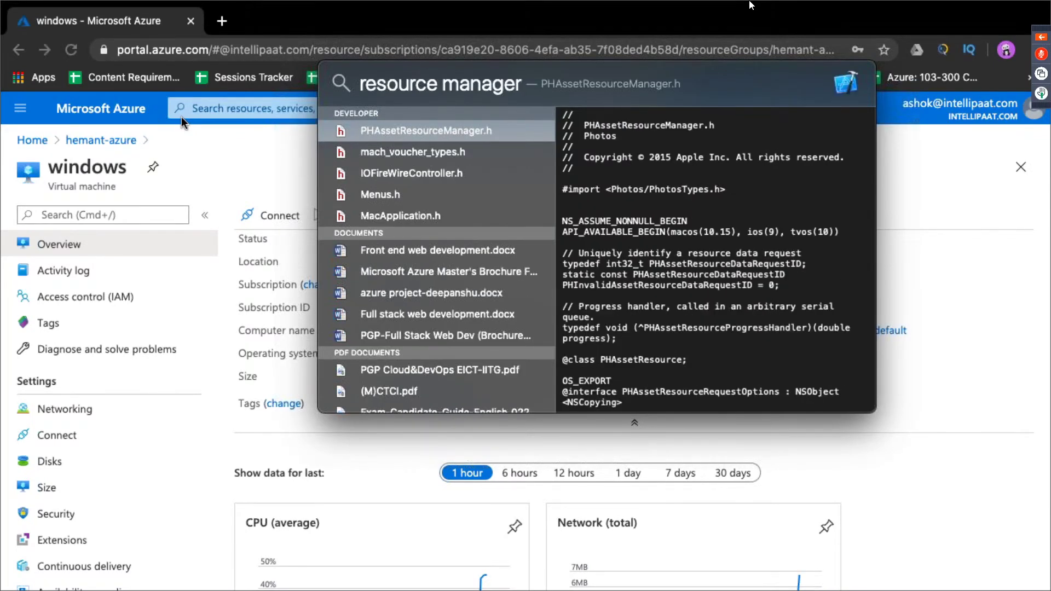
pyautogui.press('super+BackSpace')
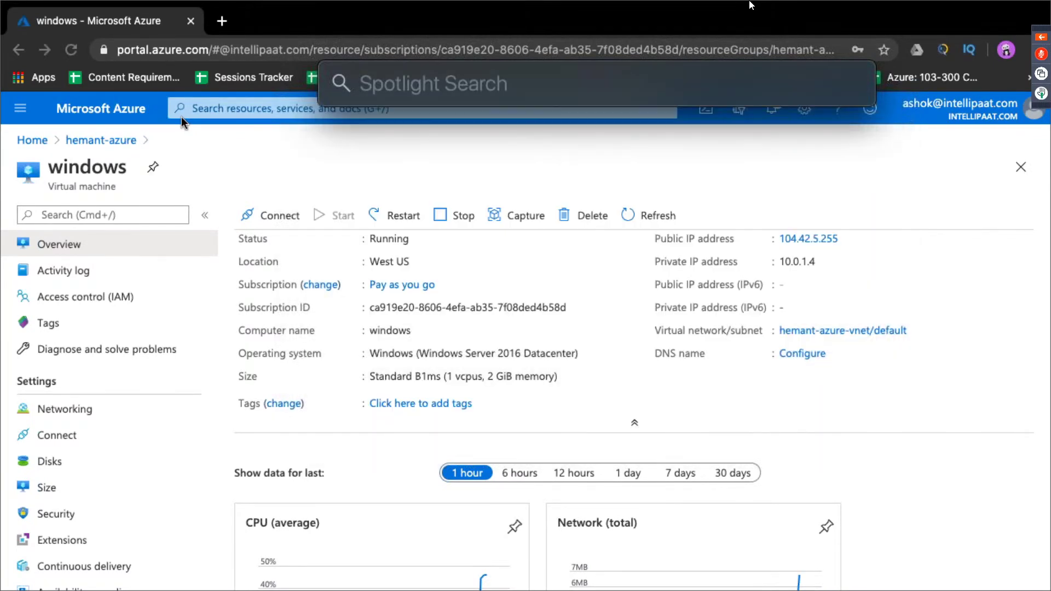
pyautogui.write('task m')
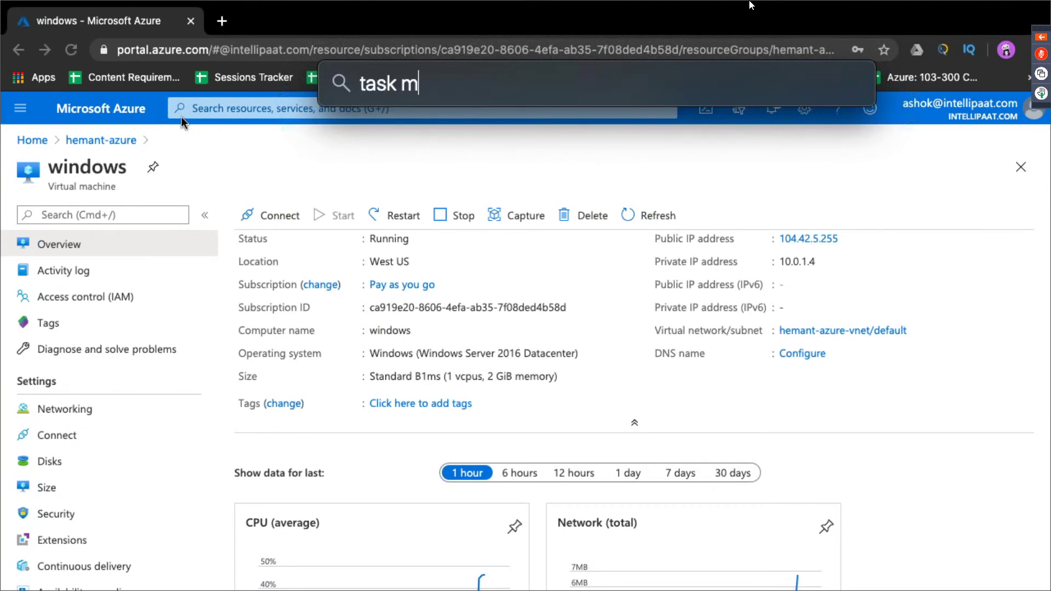
pyautogui.write('anager')
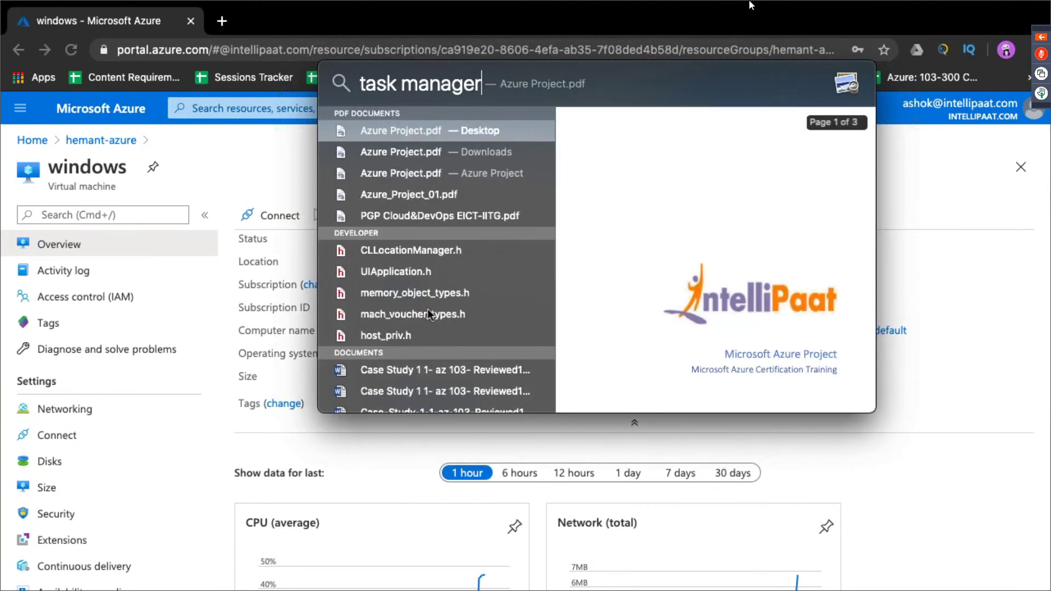
pyautogui.scroll(-5, 428, 309)
pyautogui.scroll(10, 428, 309)
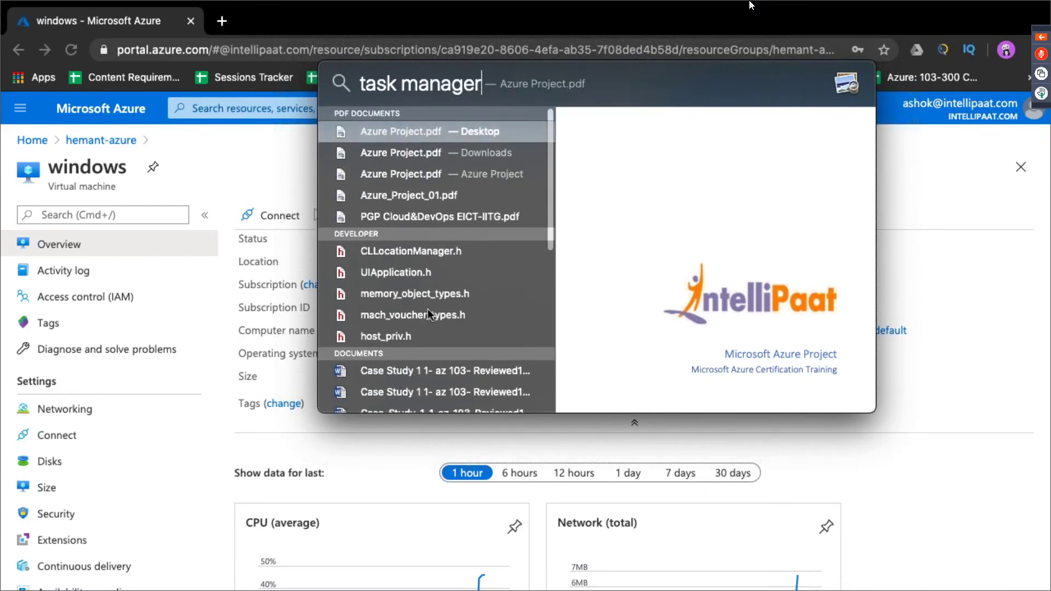
pyautogui.moveTo(482, 85); pyautogui.dragTo(356, 80)
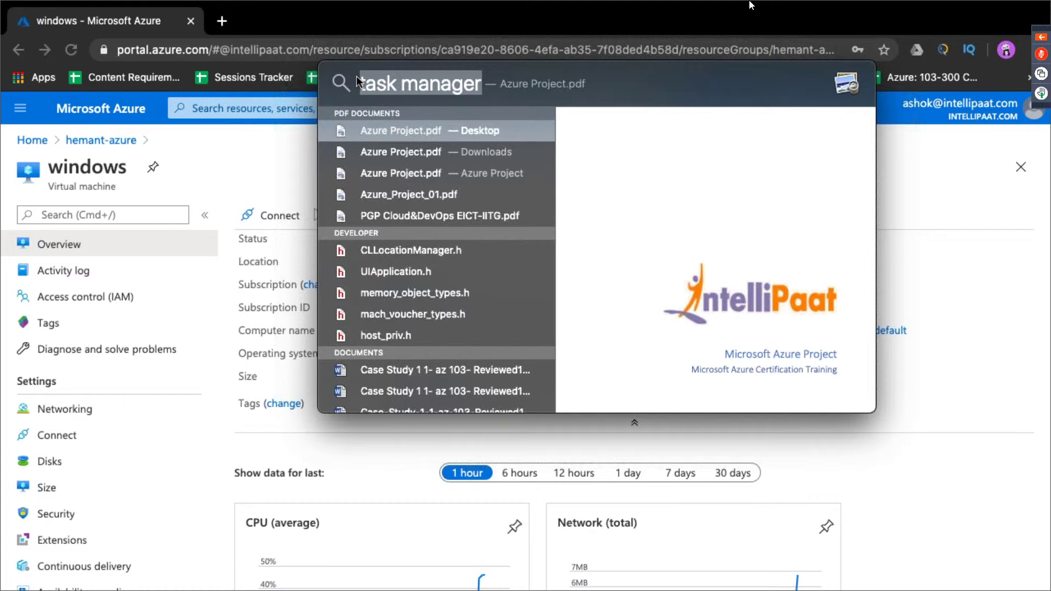
pyautogui.click(223, 22)
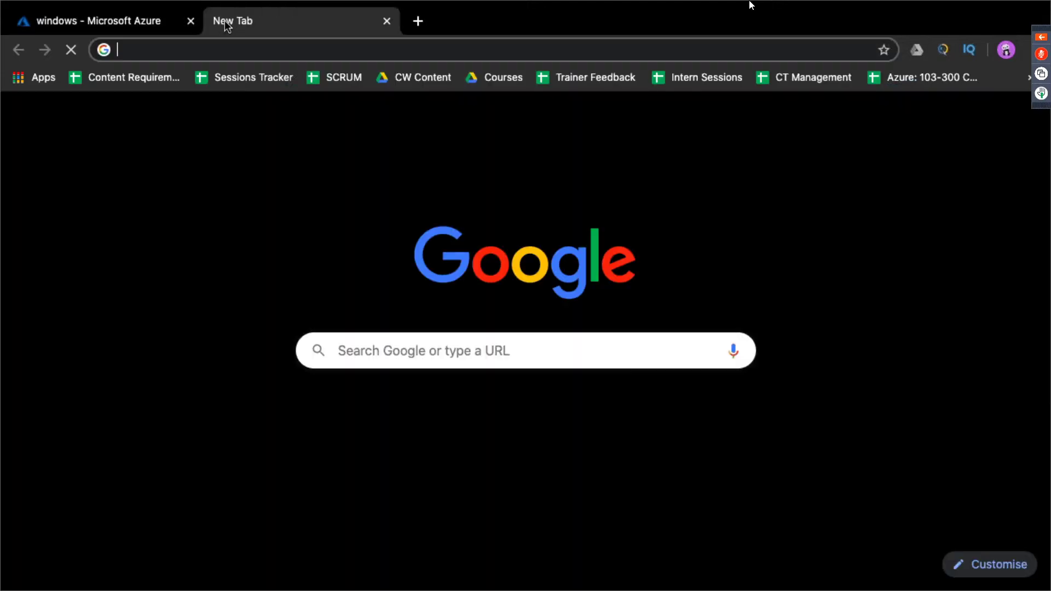
# Step: Search Google for 'task manager in mac' and close the results tab
pyautogui.write('task manager in mac')
pyautogui.press('Return')
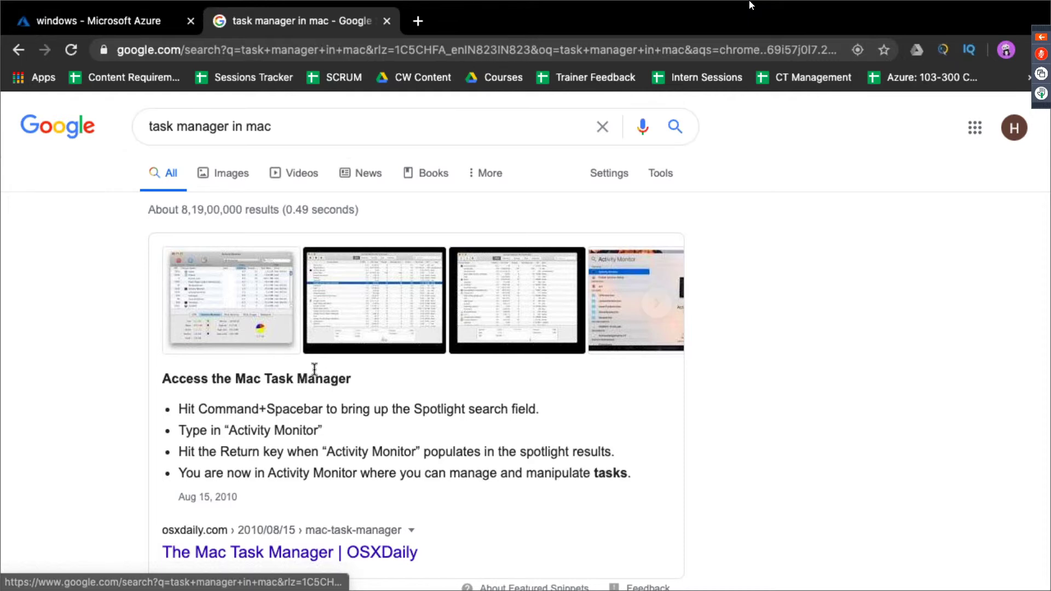
pyautogui.click(387, 21)
# Step: Launch Activity Monitor from Spotlight by typing 'activit'
pyautogui.press('super+space')
pyautogui.write('activit')
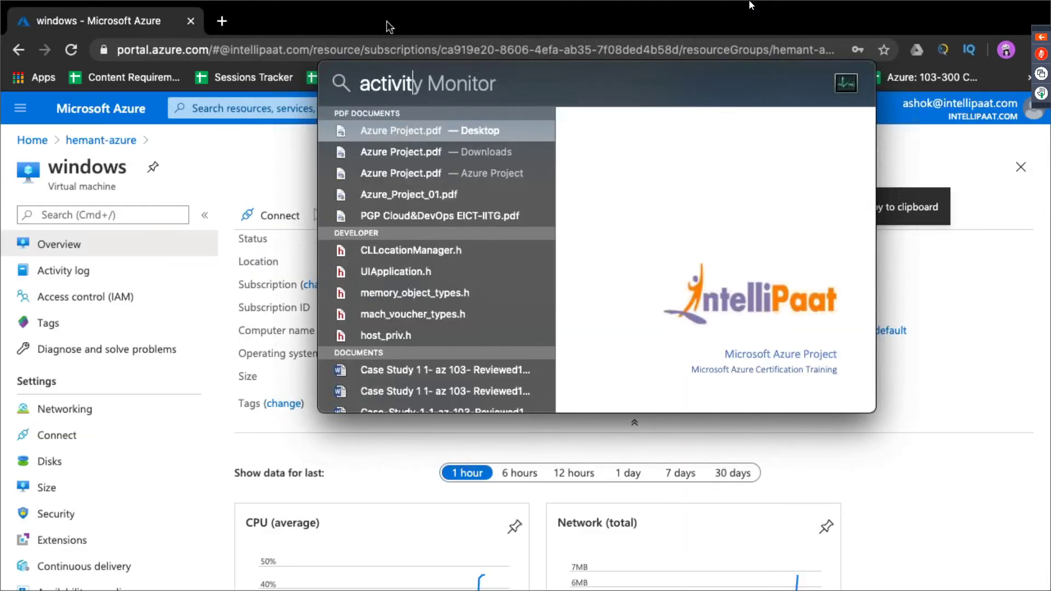
pyautogui.press('Return')
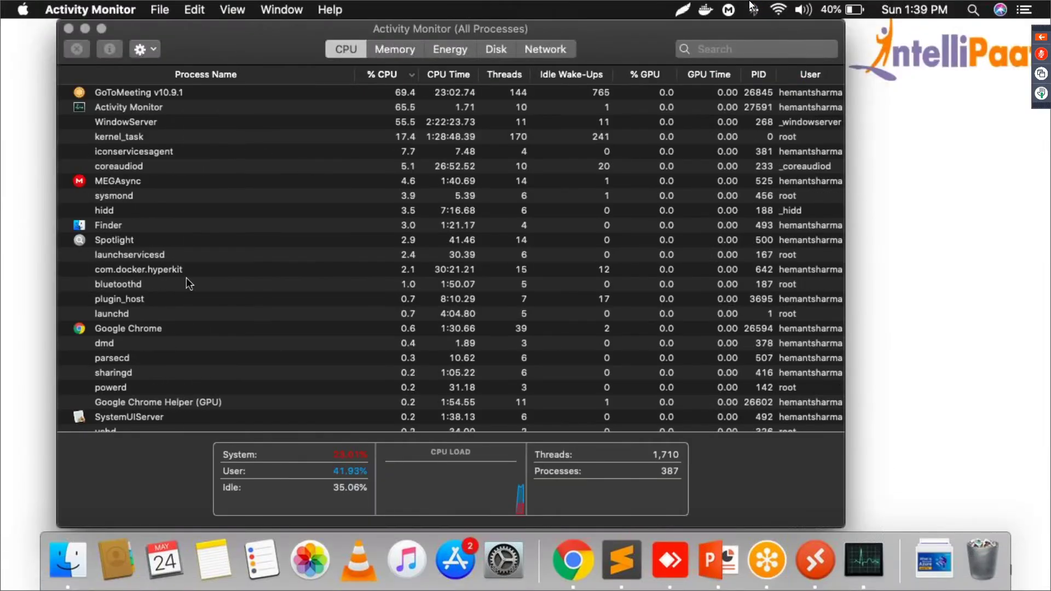
# Step: Browse the Activity Monitor process list and sort it by process name
pyautogui.click(180, 136)
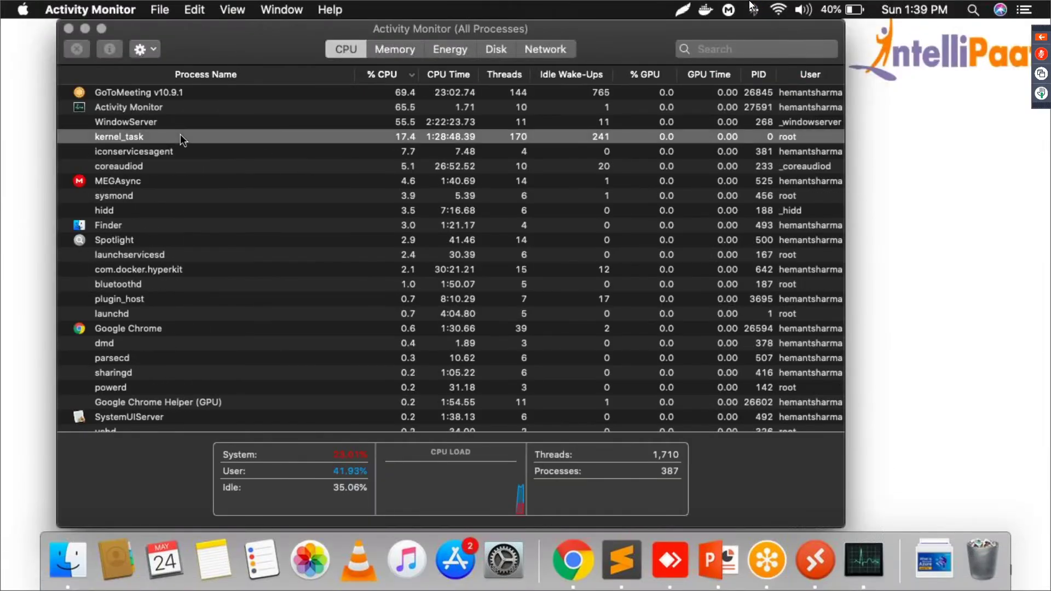
pyautogui.press('Down')
pyautogui.press('Down')
pyautogui.press('Down')
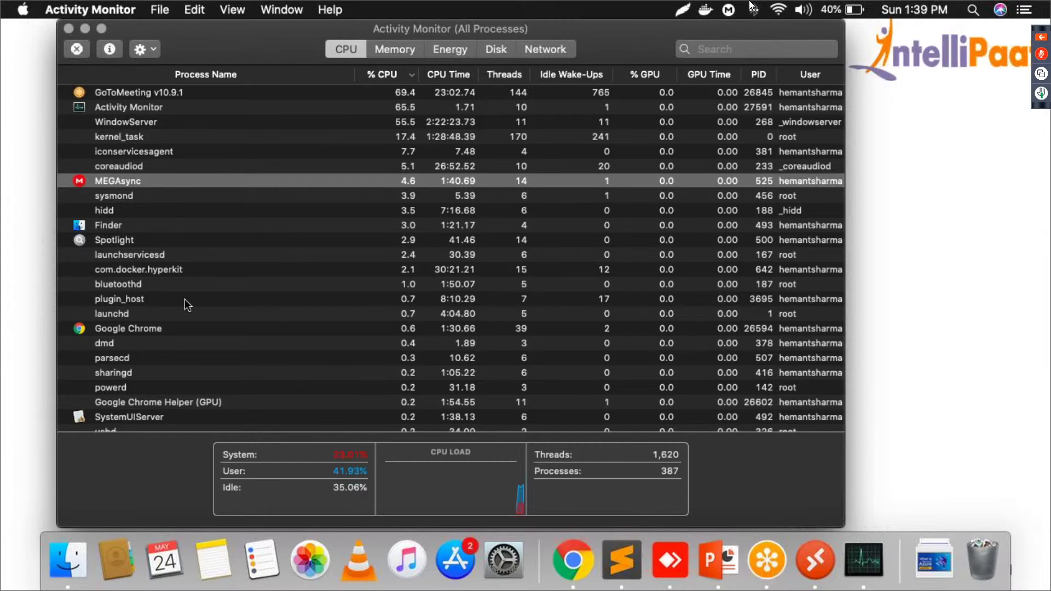
pyautogui.scroll(-15, 185, 299)
pyautogui.scroll(-20, 185, 298)
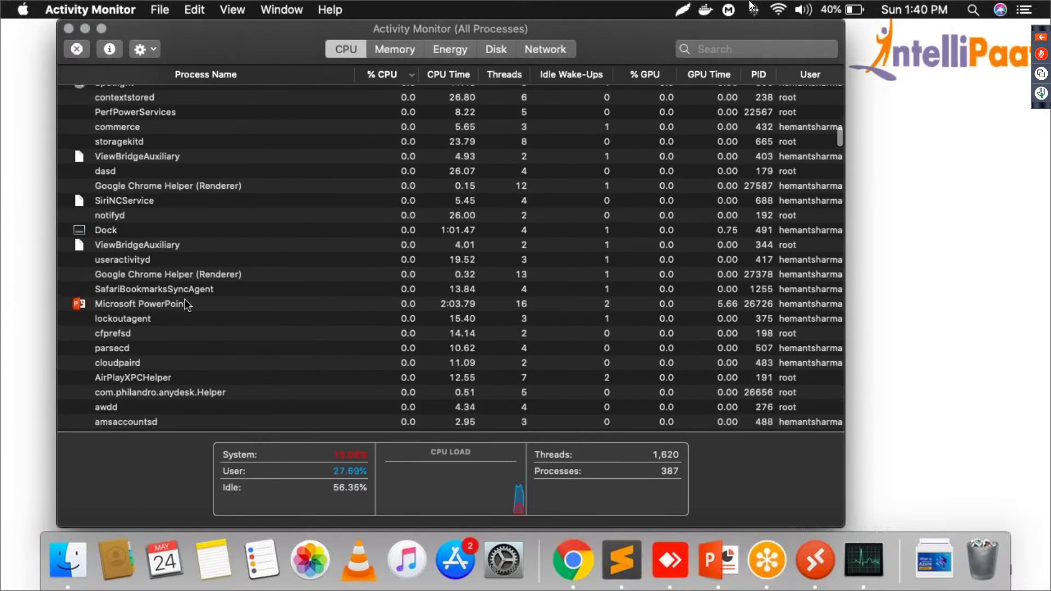
pyautogui.scroll(-10, 185, 299)
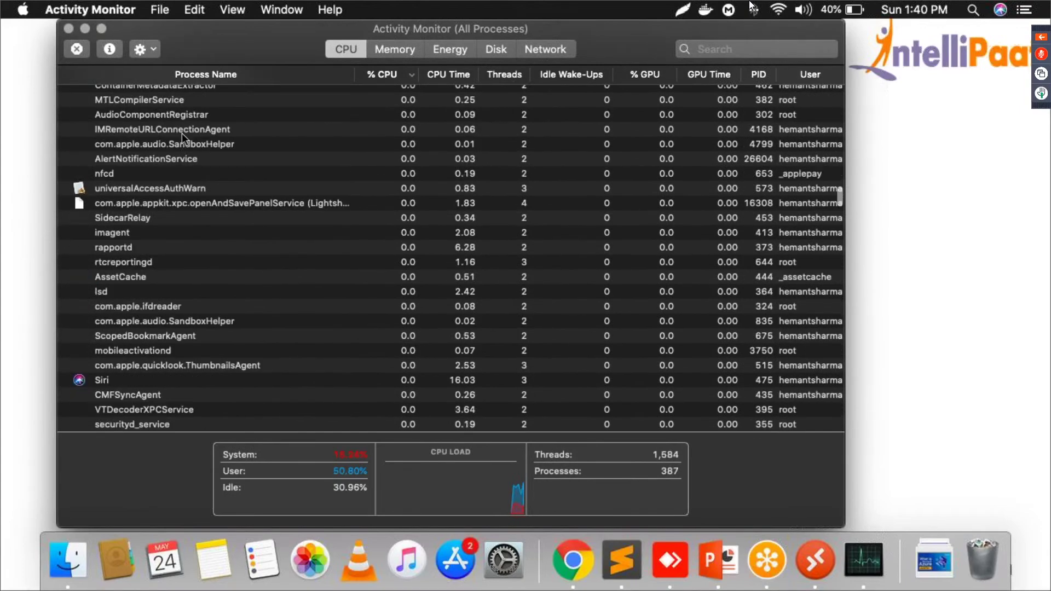
pyautogui.click(186, 220)
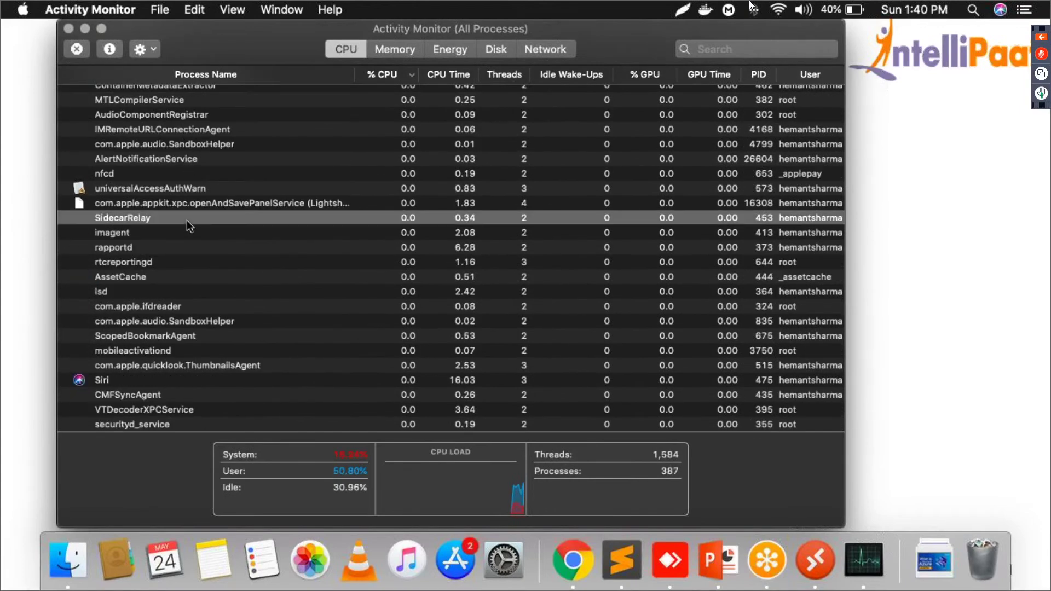
pyautogui.scroll(15, 186, 222)
pyautogui.scroll(15, 186, 222)
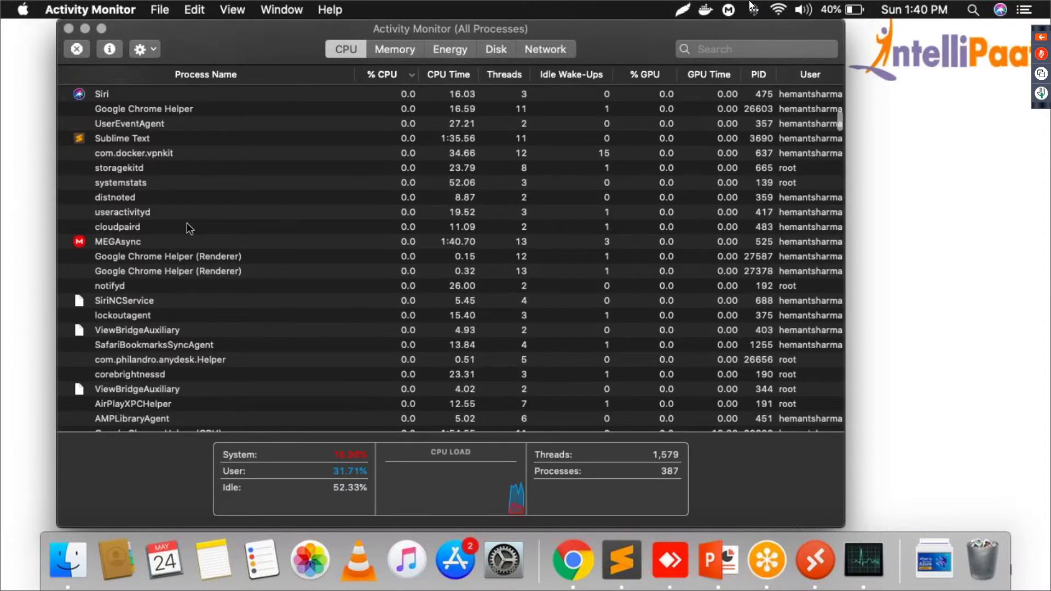
pyautogui.scroll(10, 186, 223)
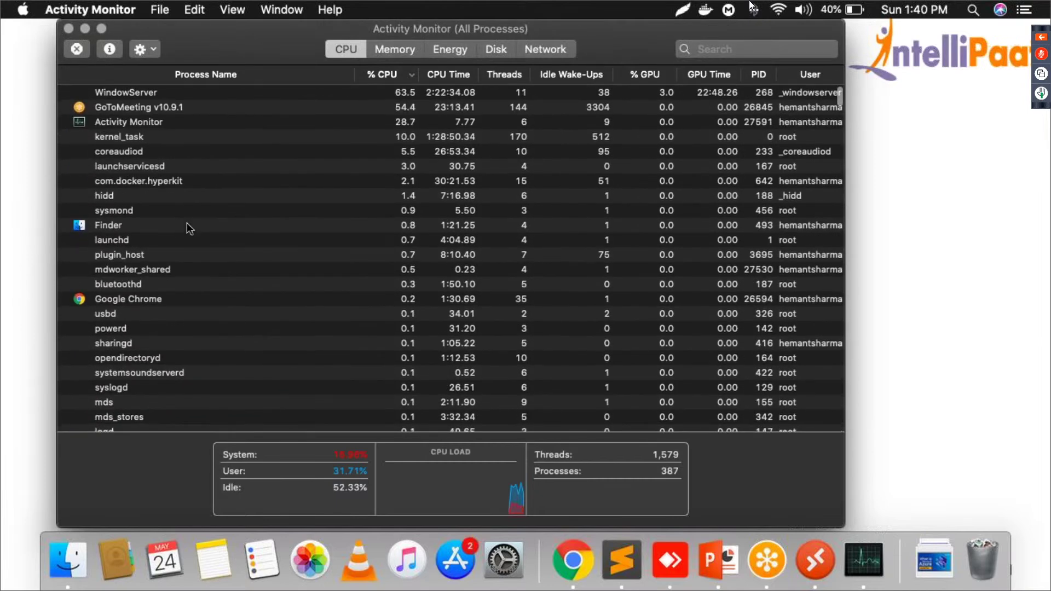
pyautogui.click(274, 70)
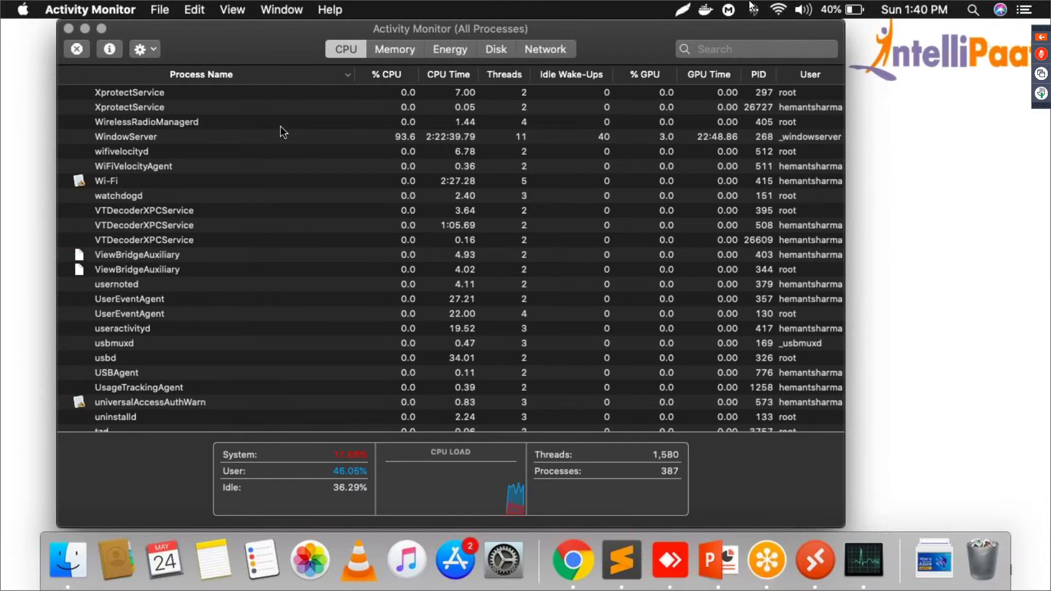
pyautogui.scroll(-7, 280, 127)
pyautogui.scroll(-20, 280, 127)
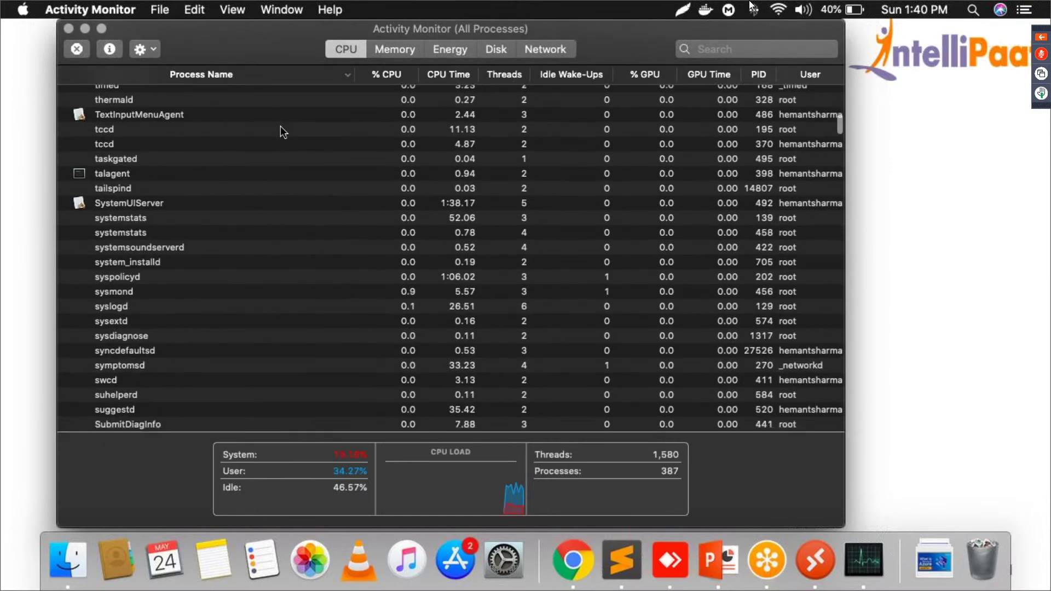
pyautogui.scroll(-20, 280, 127)
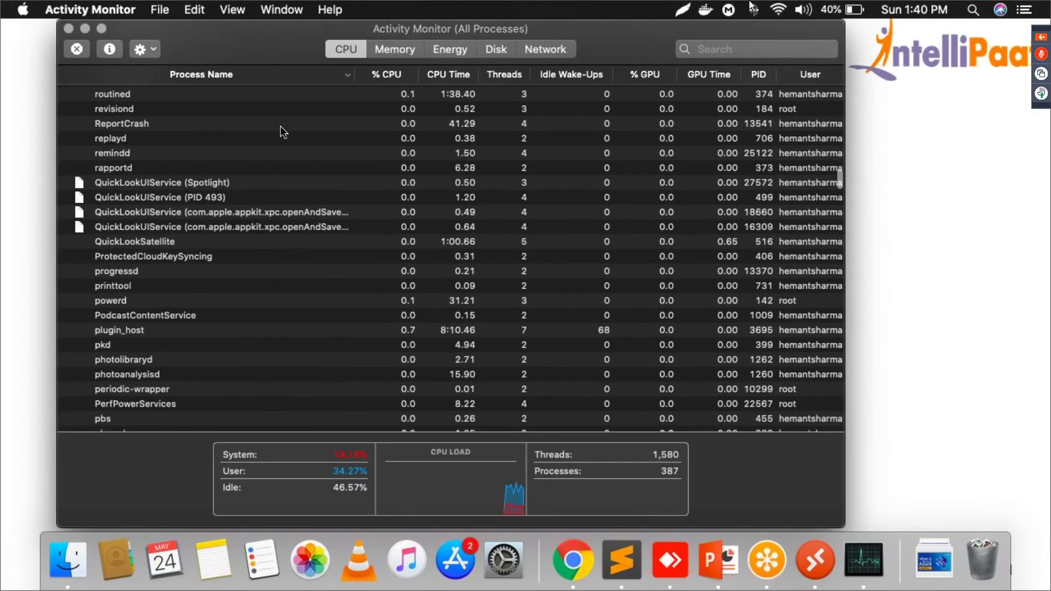
pyautogui.scroll(3, 281, 126)
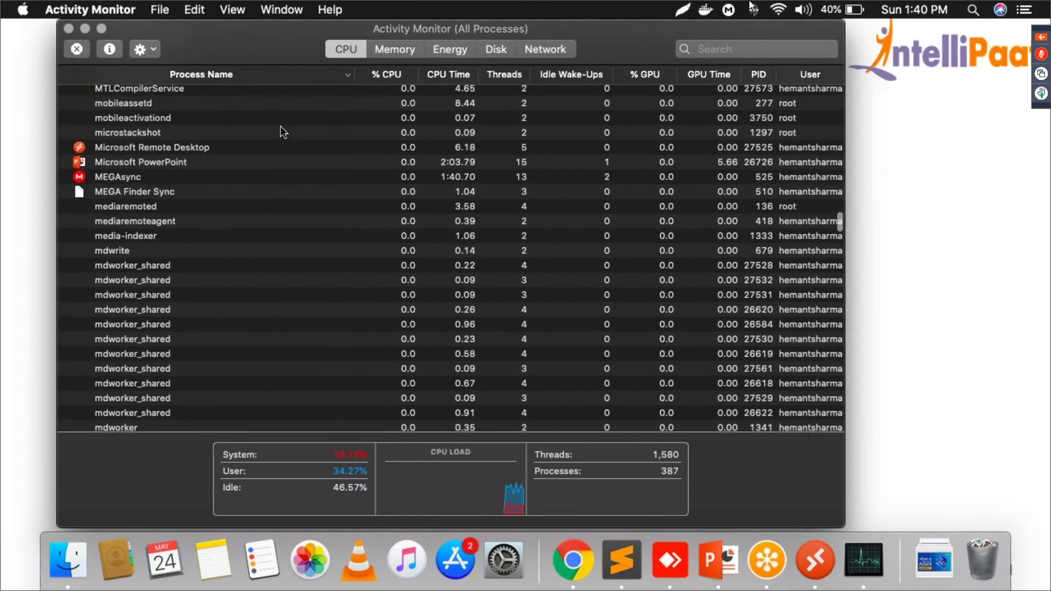
# Step: Select Microsoft Remote Desktop and force quit it
pyautogui.click(152, 150)
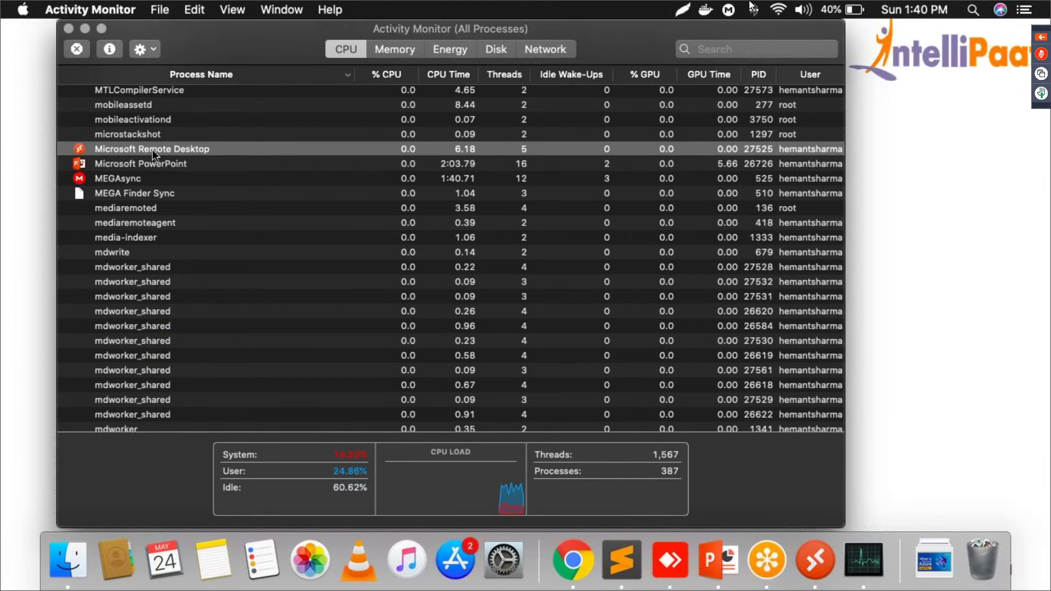
pyautogui.click(81, 51)
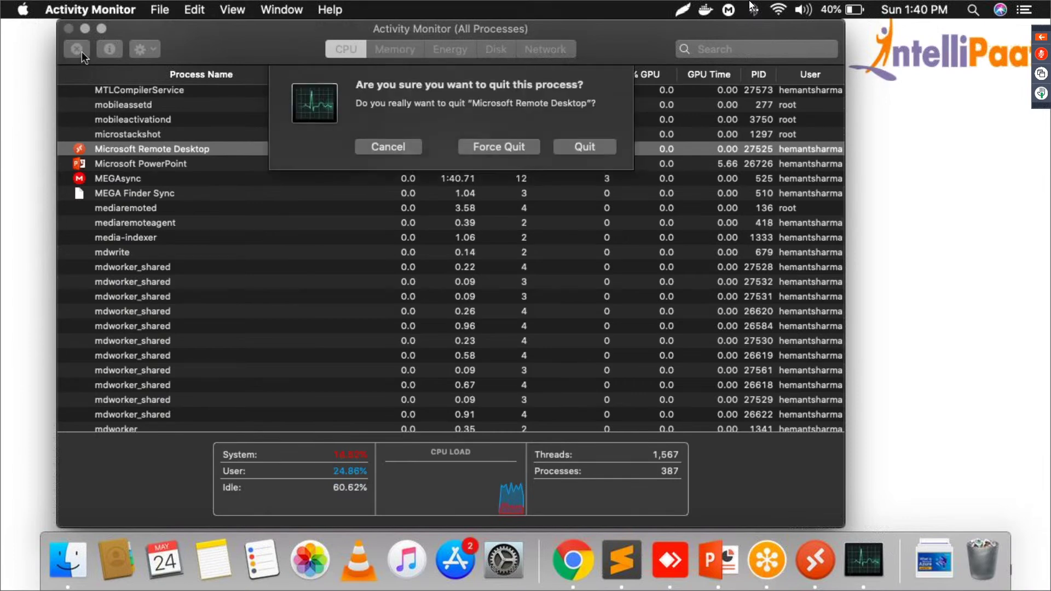
pyautogui.click(481, 146)
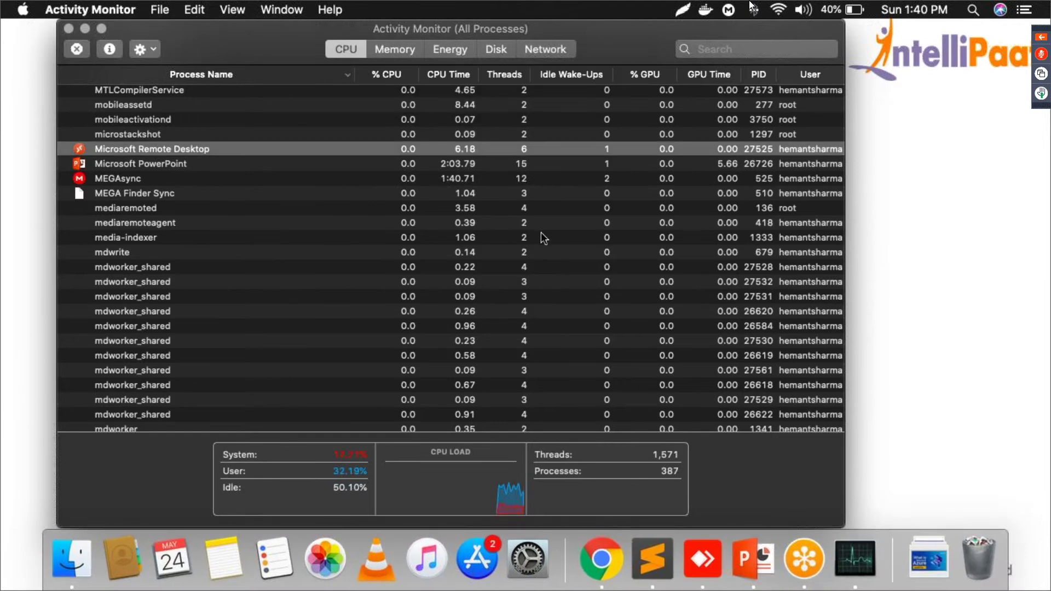
# Step: Relaunch Microsoft Remote Desktop and save a new PC named 104.42.5.255 from the clipboard
pyautogui.press('super+space')
pyautogui.write('mic')
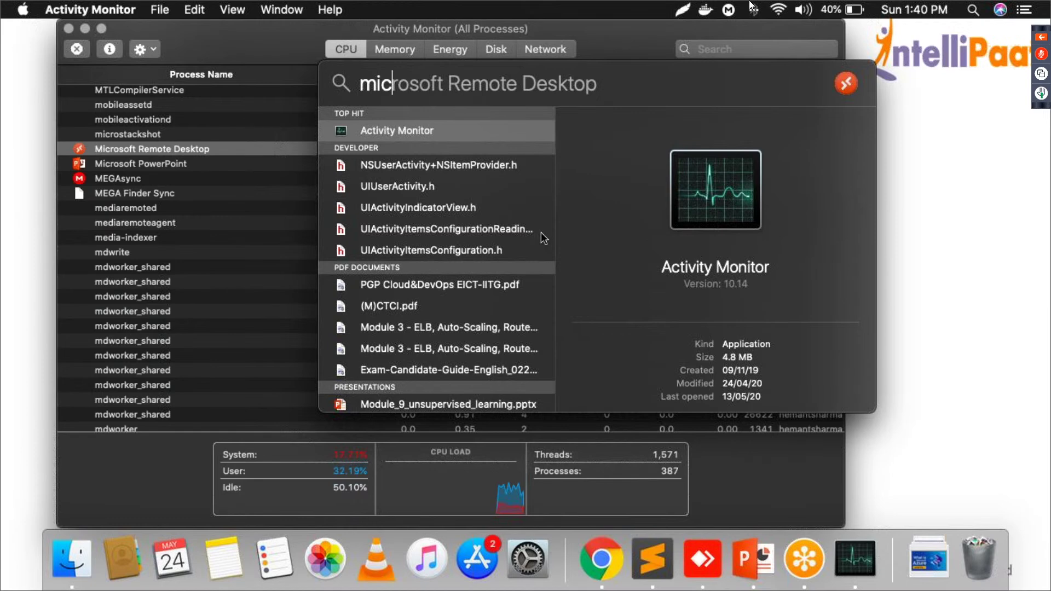
pyautogui.press('Return')
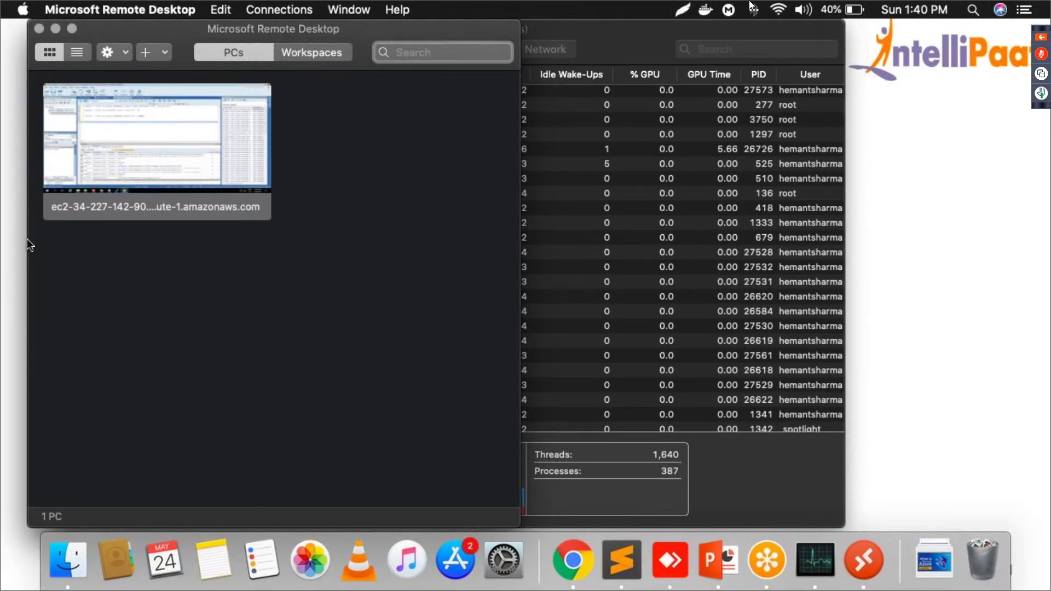
pyautogui.click(153, 53)
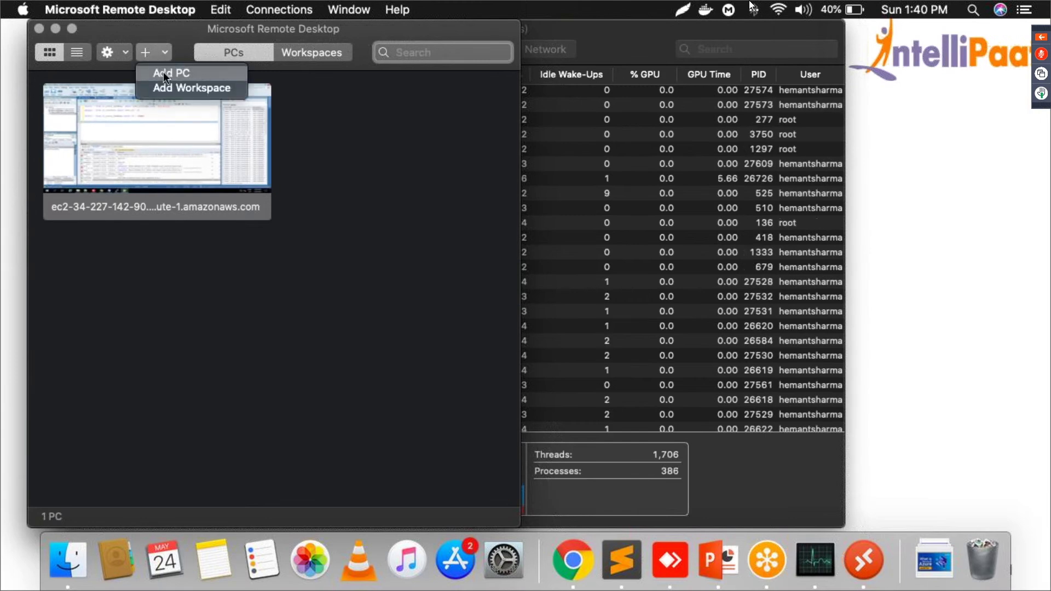
pyautogui.click(163, 71)
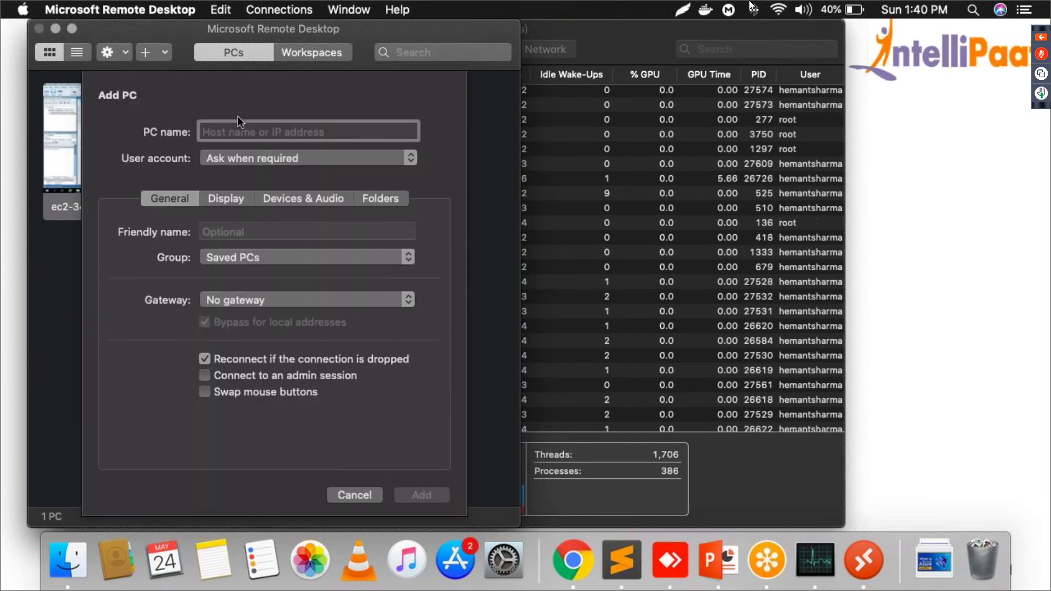
pyautogui.write('104.42.5.255')
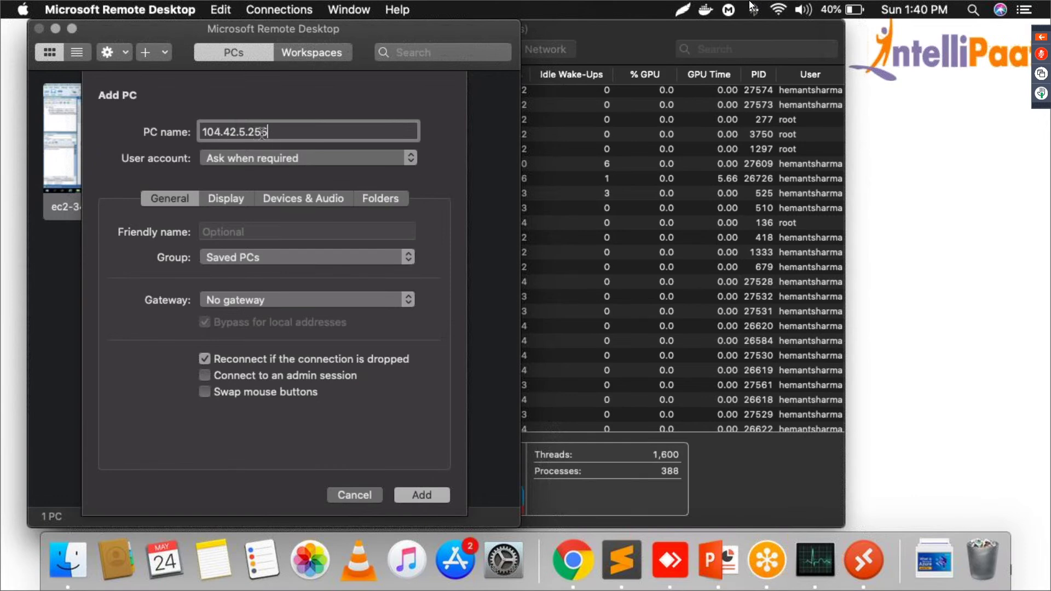
pyautogui.click(431, 495)
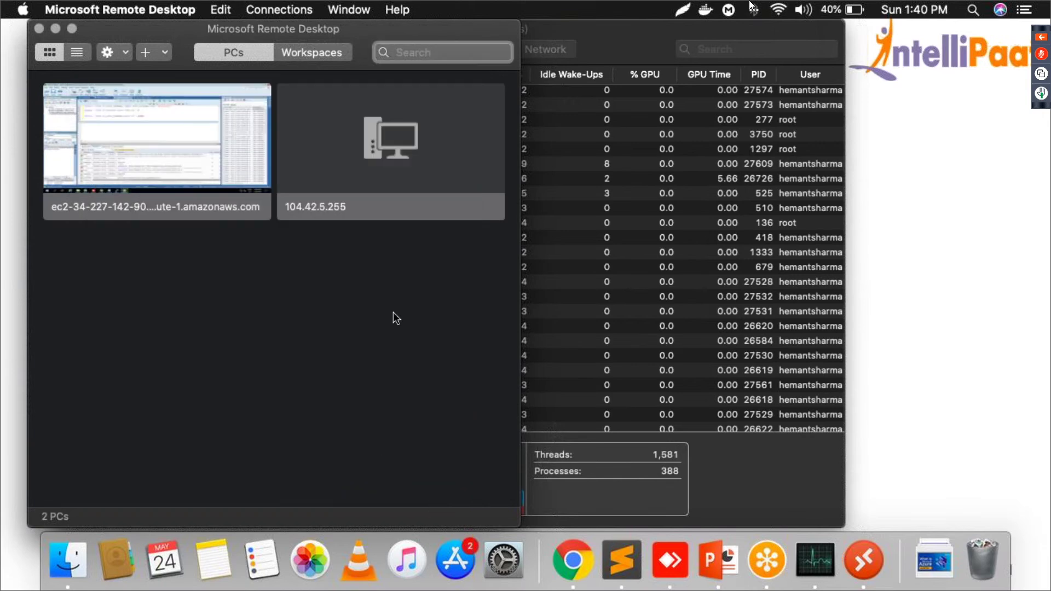
# Step: Connect to 104.42.5.255 as Administrator and accept the unverified certificate
pyautogui.doubleClick(432, 160)
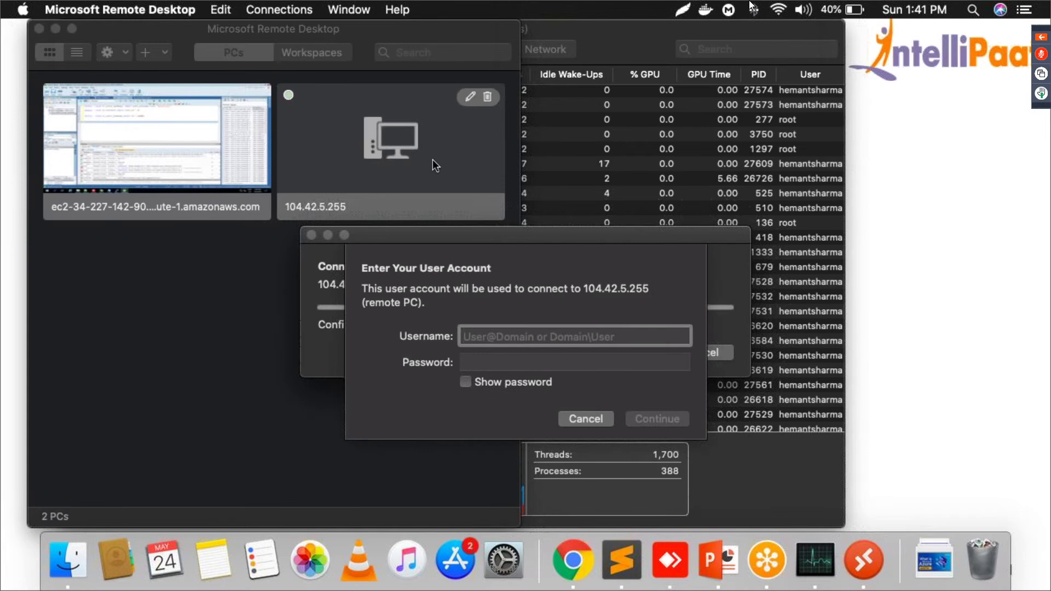
pyautogui.write('Administr')
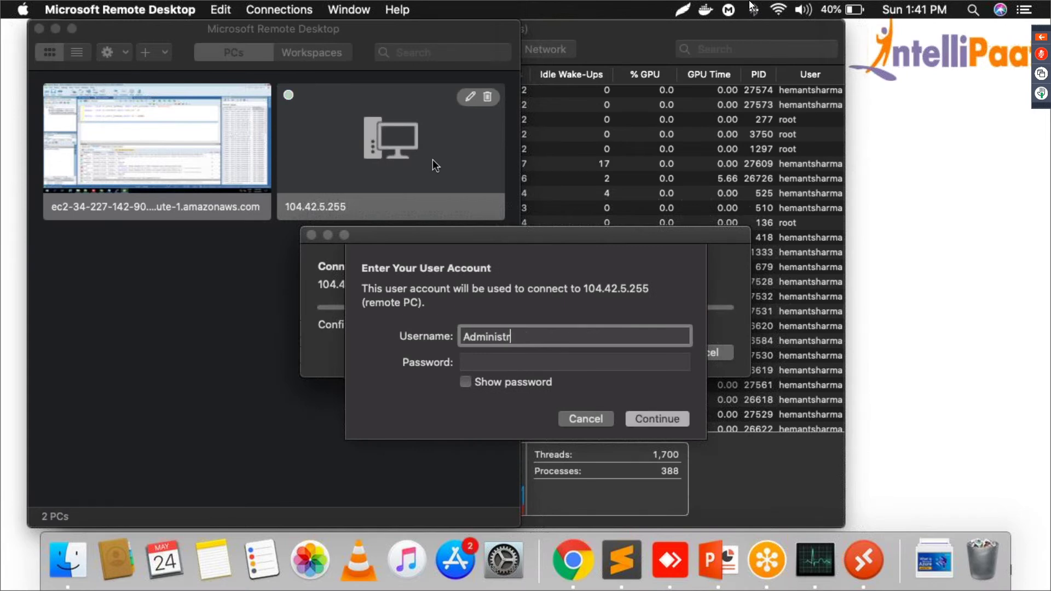
pyautogui.write('ator')
pyautogui.click(500, 360)
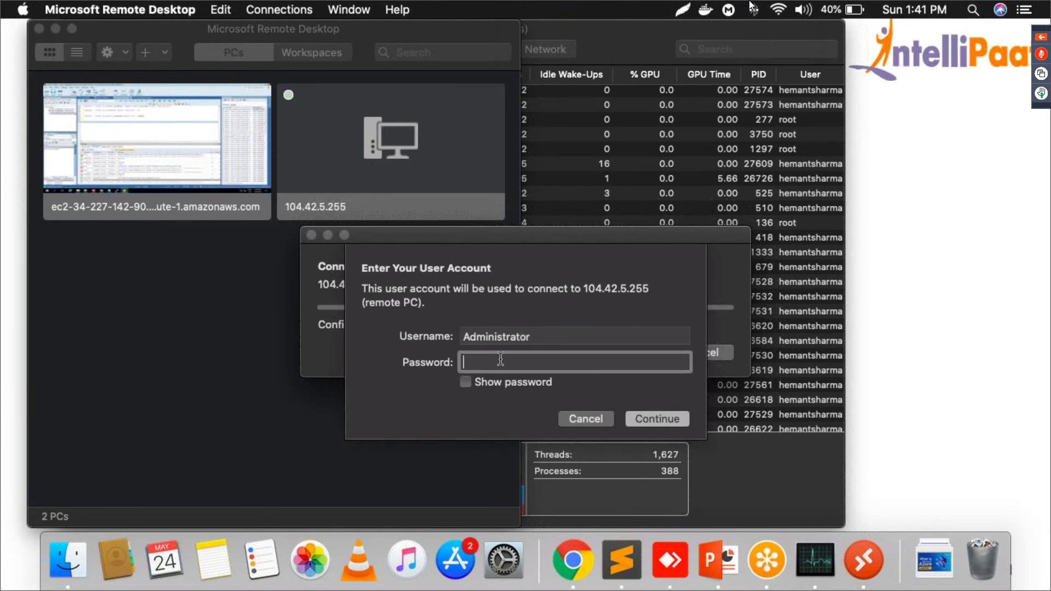
pyautogui.write('••••••••••••••')
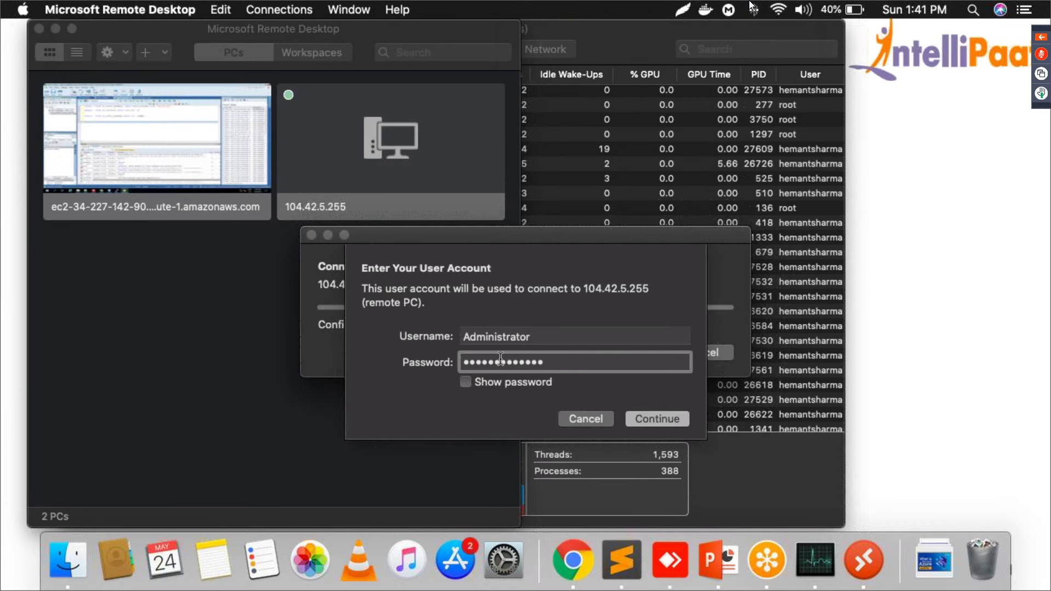
pyautogui.press('Return')
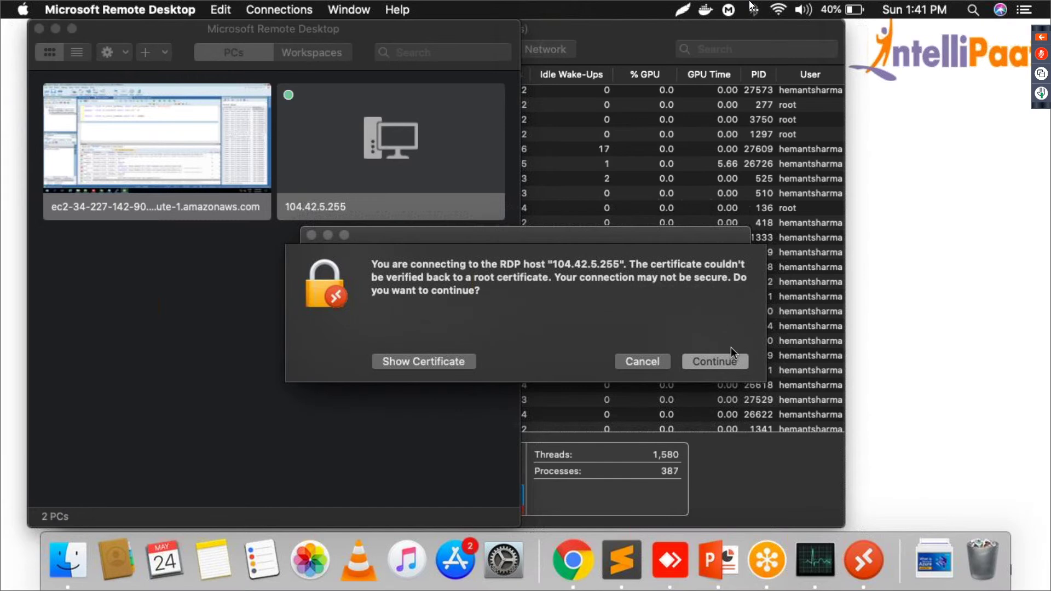
pyautogui.click(724, 362)
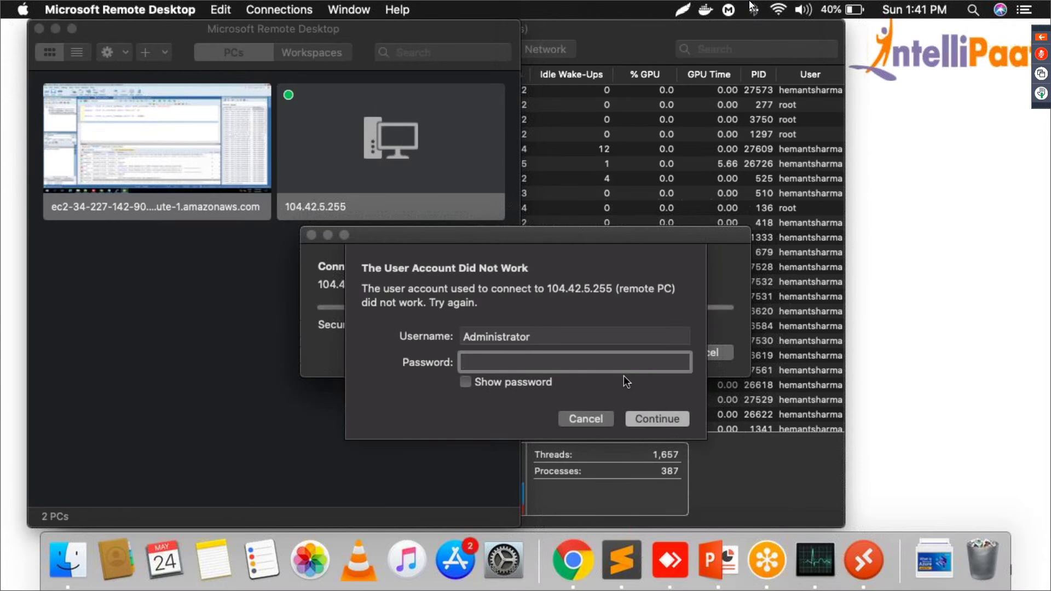
# Step: Sign in again with username 'intellipaat' and its password to reach the Windows desktop
pyautogui.write('••')
pyautogui.hotkey('shift', 'Tab')
pyautogui.press('BackSpace')
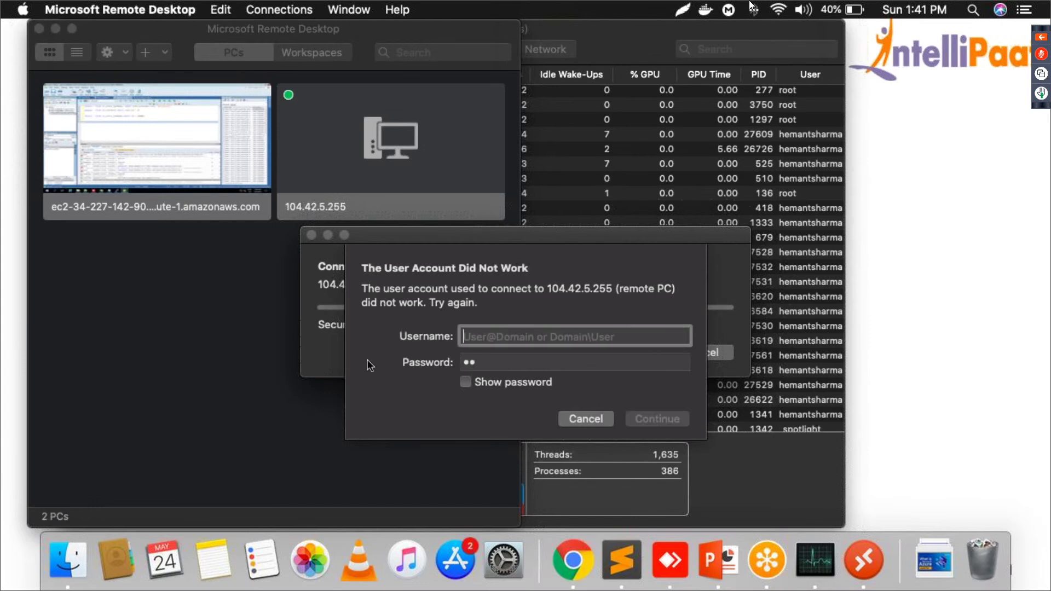
pyautogui.write('intellipaat')
pyautogui.press('Tab')
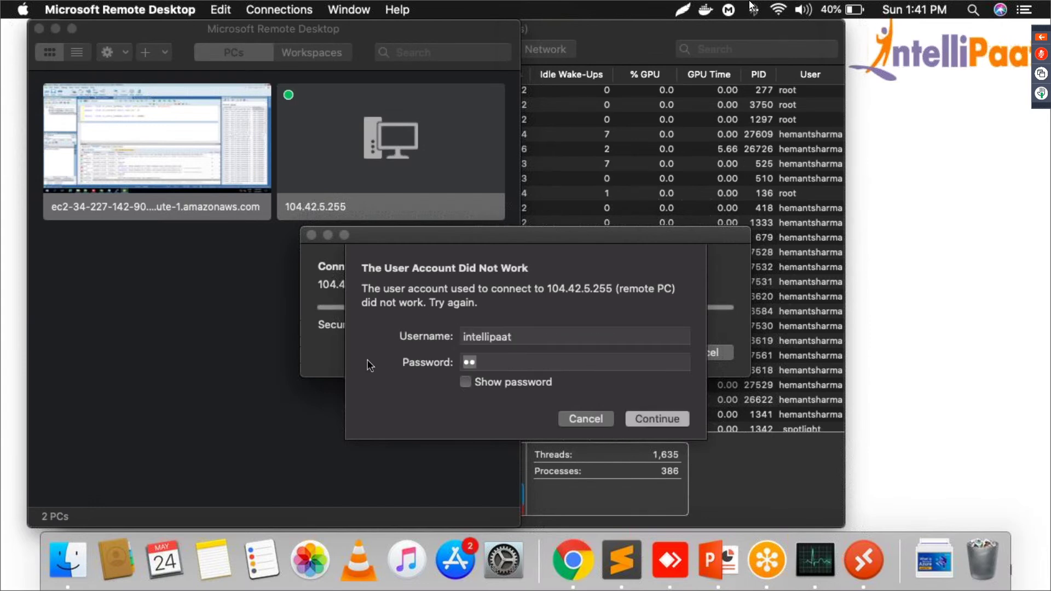
pyautogui.write('*******')
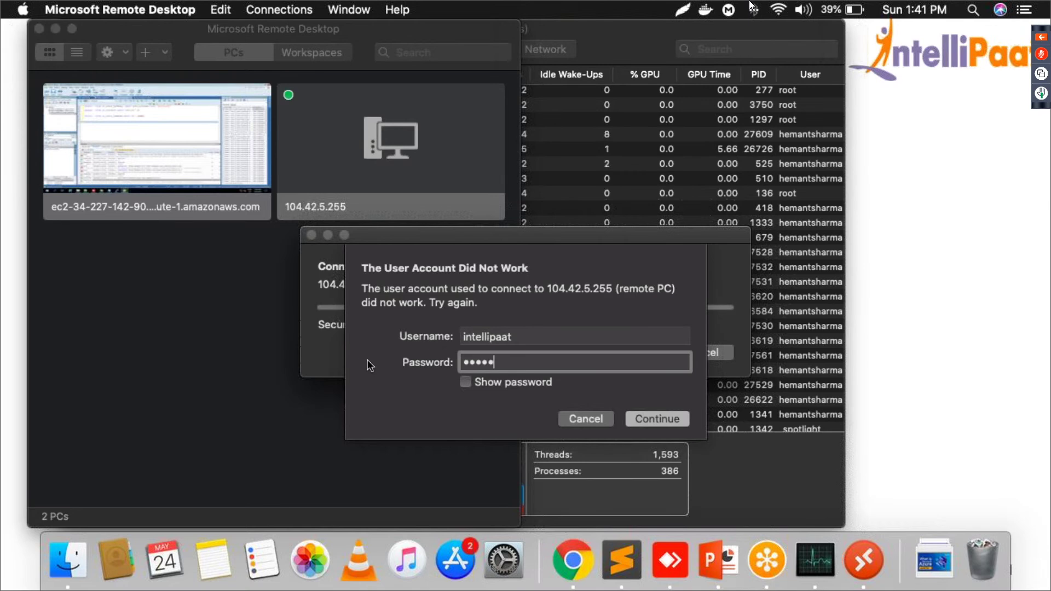
pyautogui.write('****')
pyautogui.press('Return')
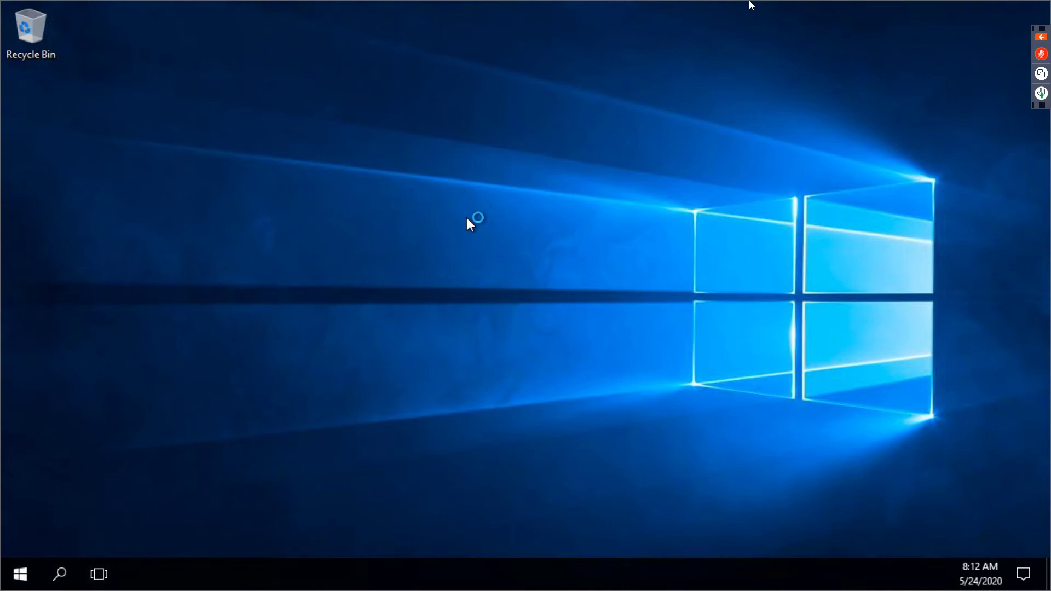
# Step: Close the remote Windows session and the saved PCs window, quit Remote Desktop, and close Activity Monitor
pyautogui.moveTo(330, 3)
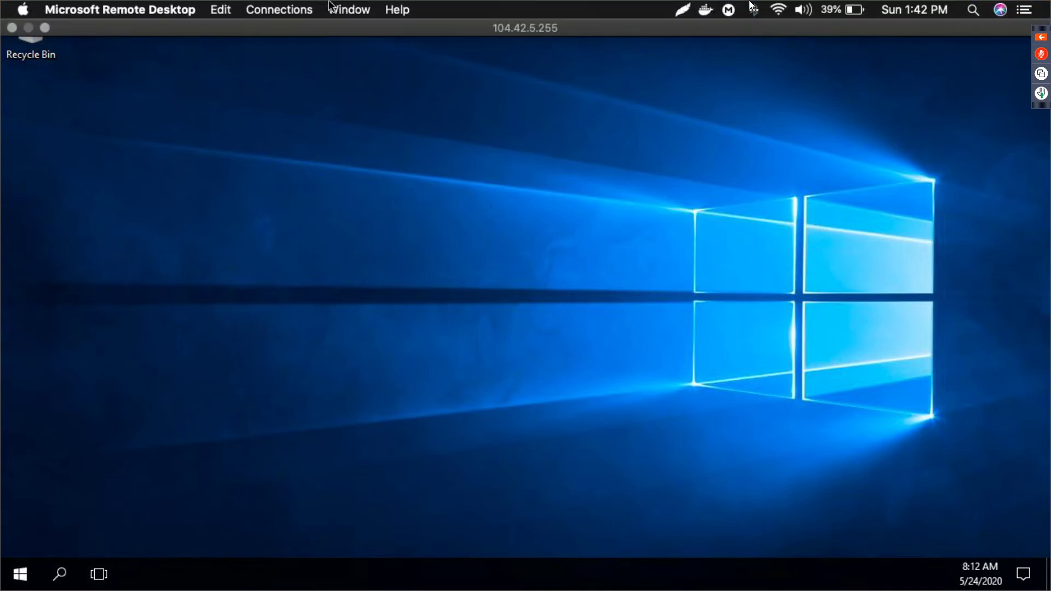
pyautogui.click(15, 28)
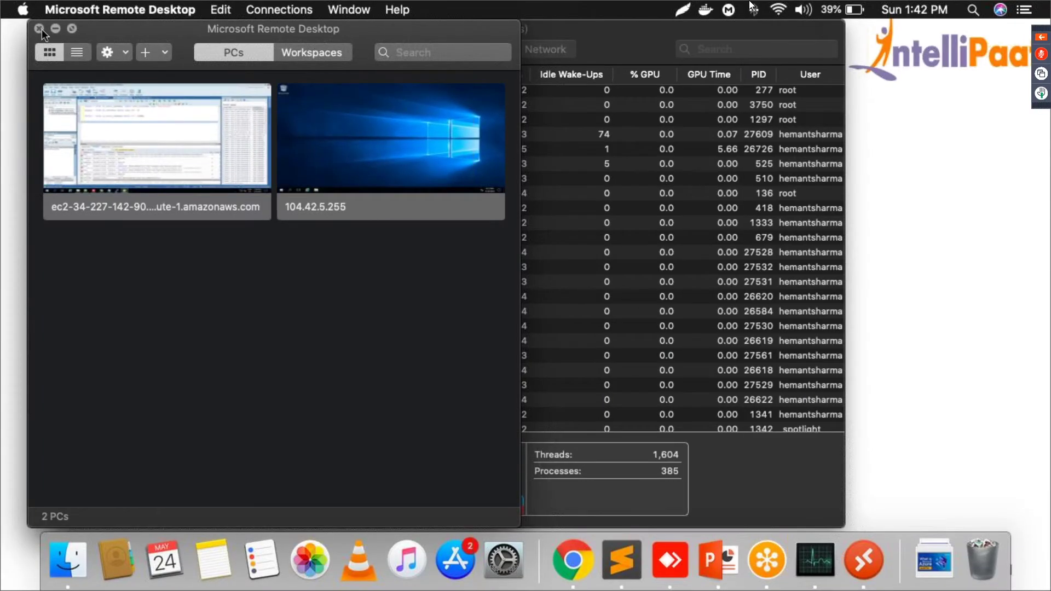
pyautogui.click(41, 28)
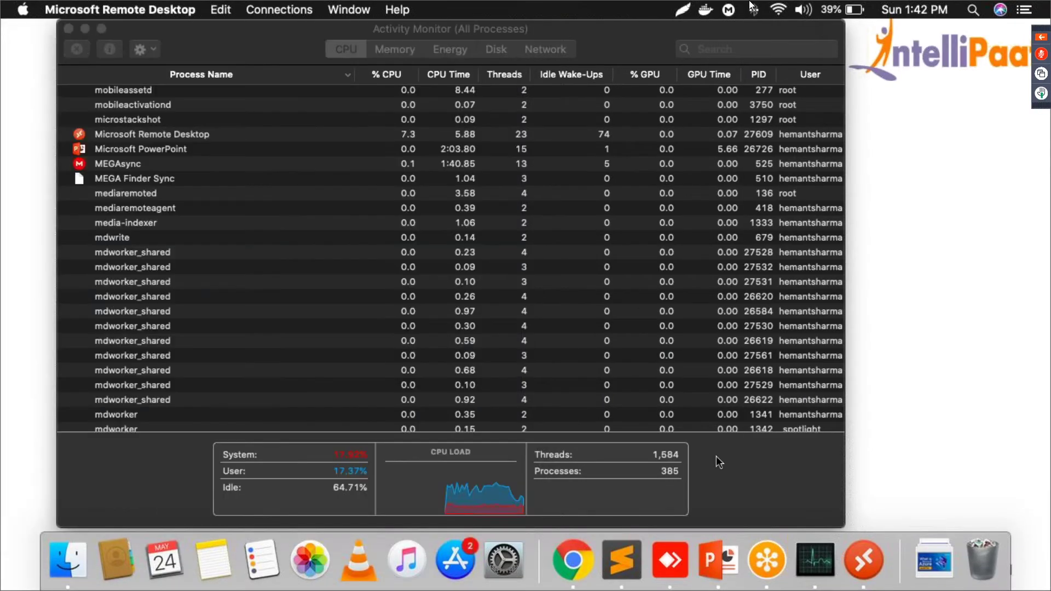
pyautogui.rightClick(869, 557)
pyautogui.click(885, 474)
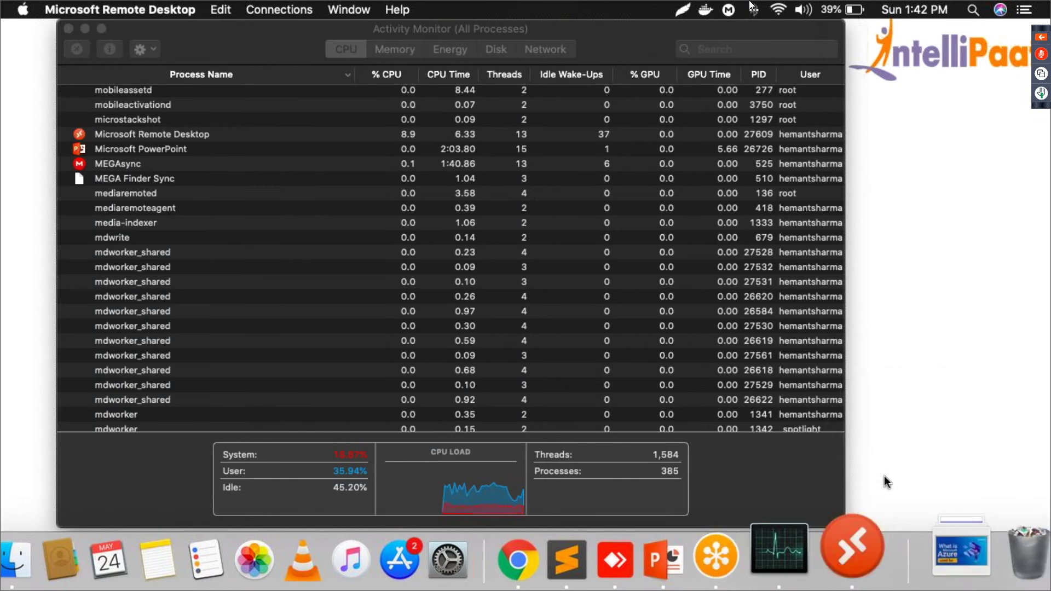
pyautogui.click(69, 29)
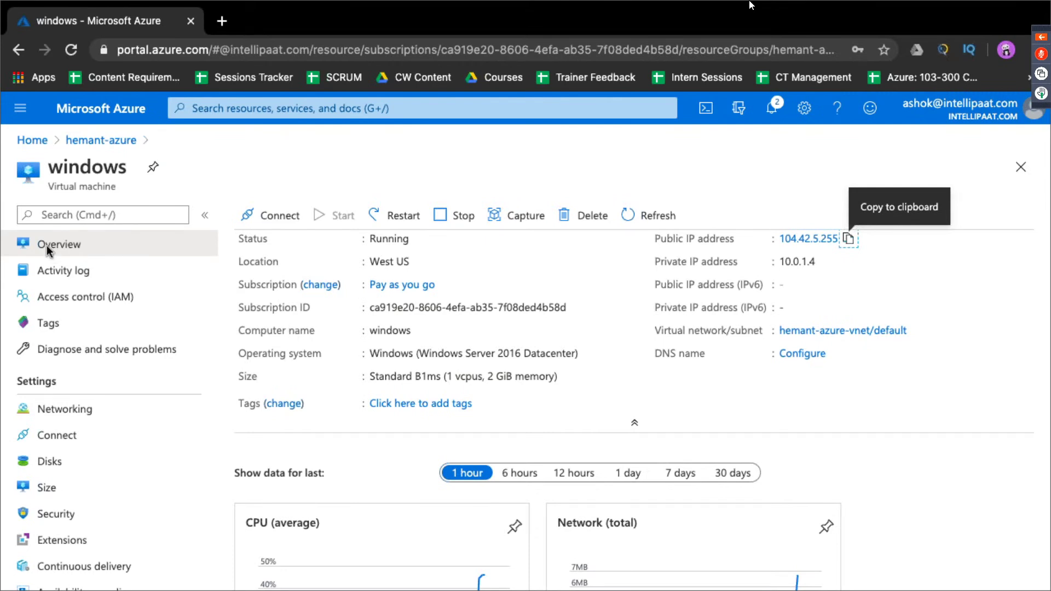
# Step: Refresh the resource group's list, open the 'linux' VM and copy its public IP 104.42.17.148
pyautogui.click(110, 141)
pyautogui.scroll(-2, 338, 487)
pyautogui.scroll(2, 337, 487)
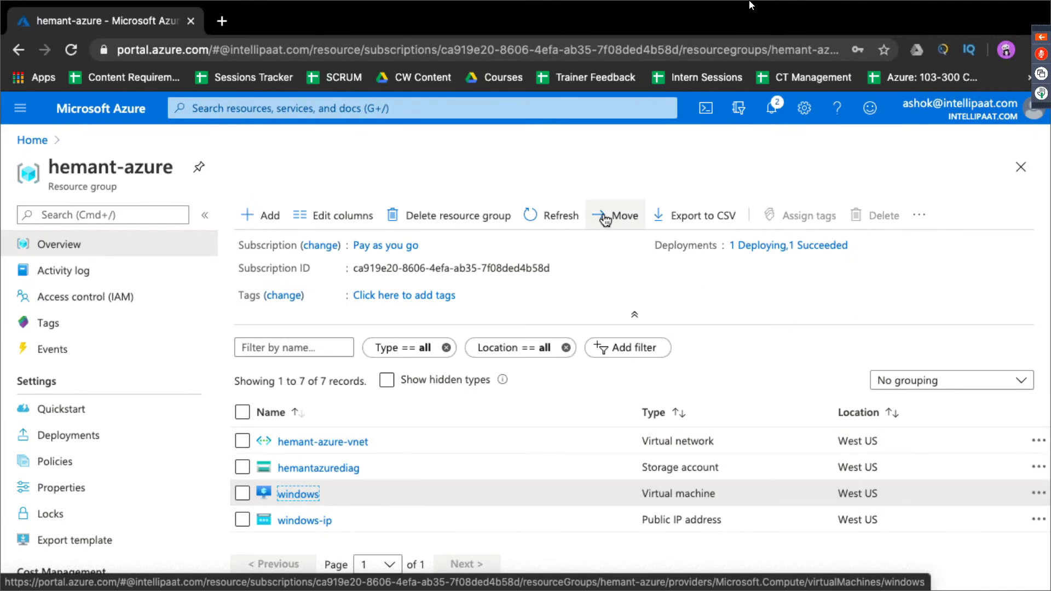
pyautogui.click(553, 215)
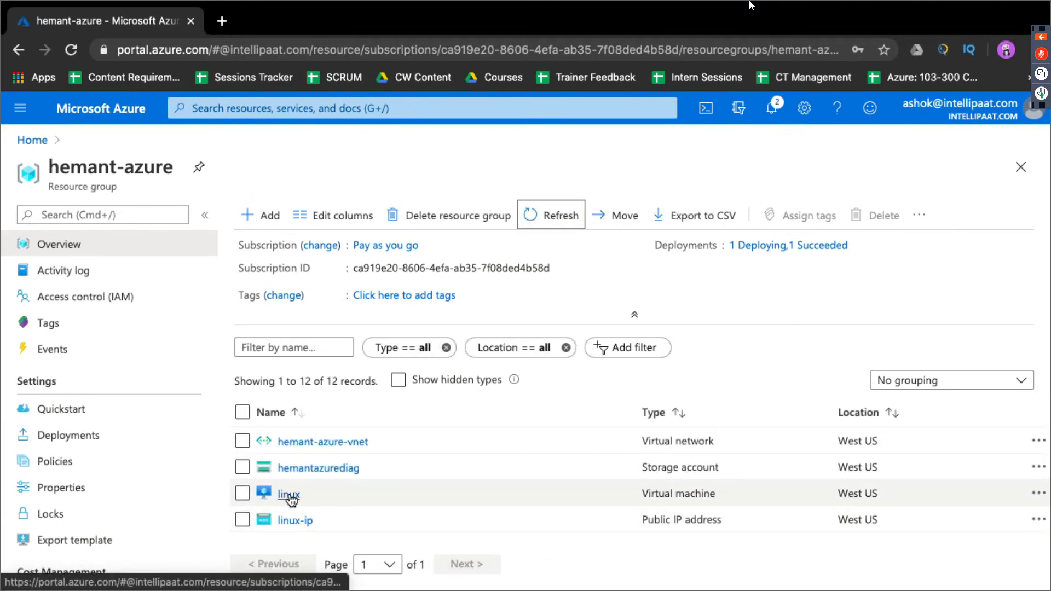
pyautogui.click(289, 494)
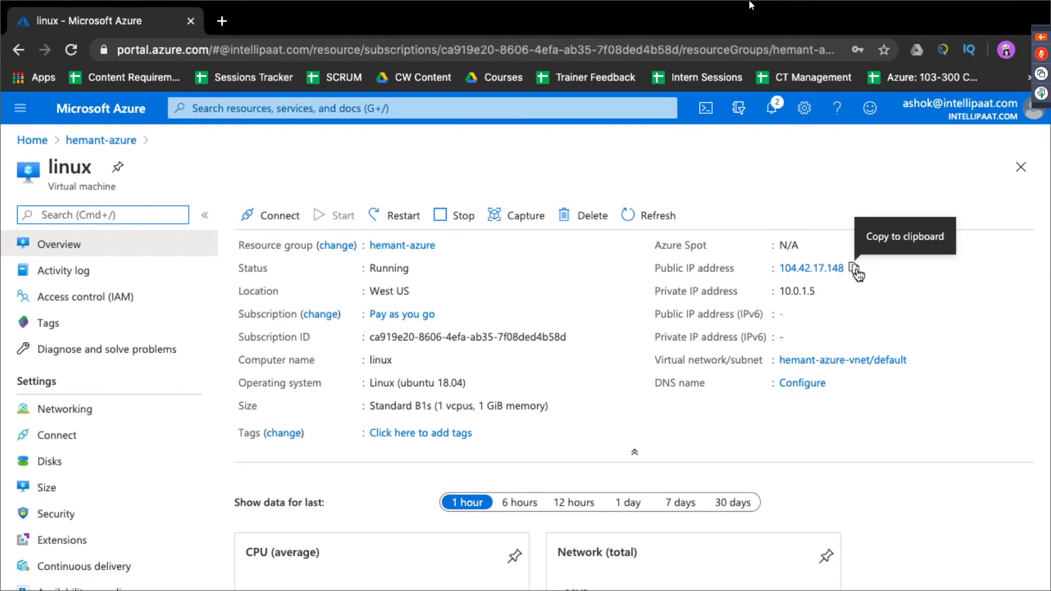
pyautogui.click(855, 269)
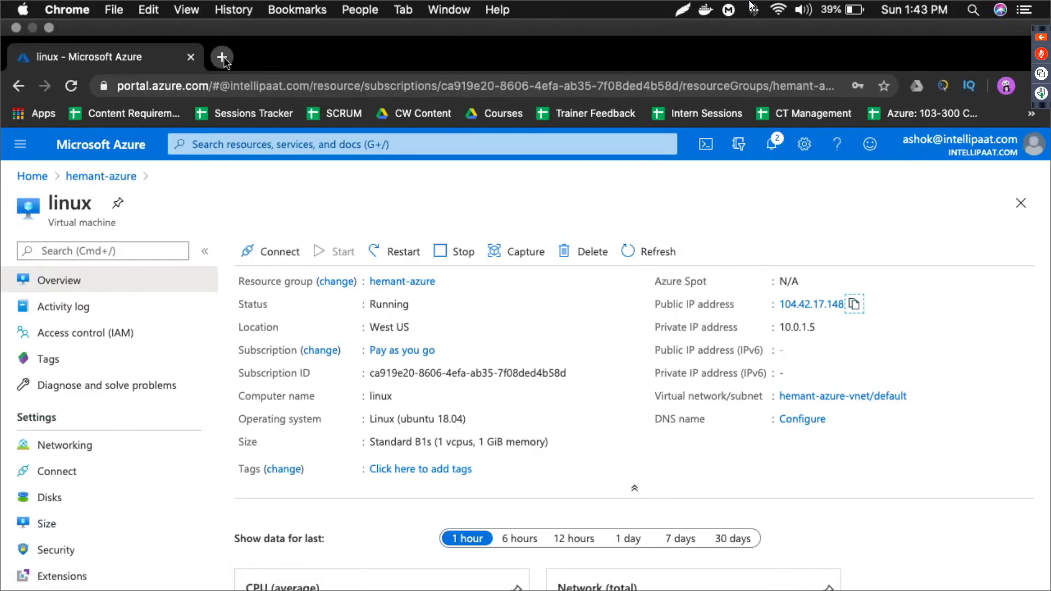
# Step: Search 'putty download' and open putty.org's latest release page, marking the 64-bit installer row
pyautogui.click(221, 56)
pyautogui.write('putty download')
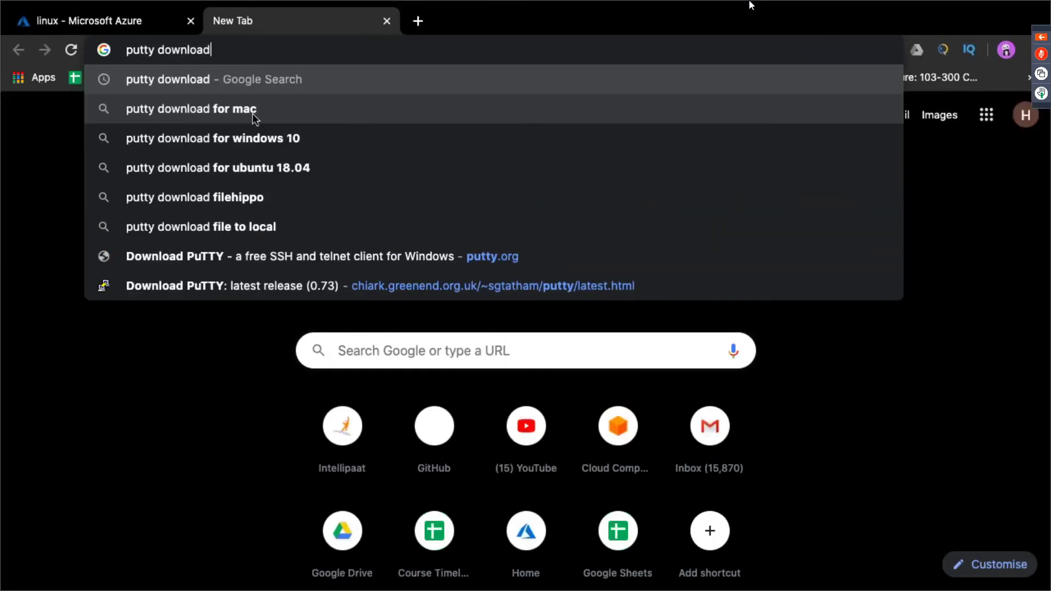
pyautogui.press('Return')
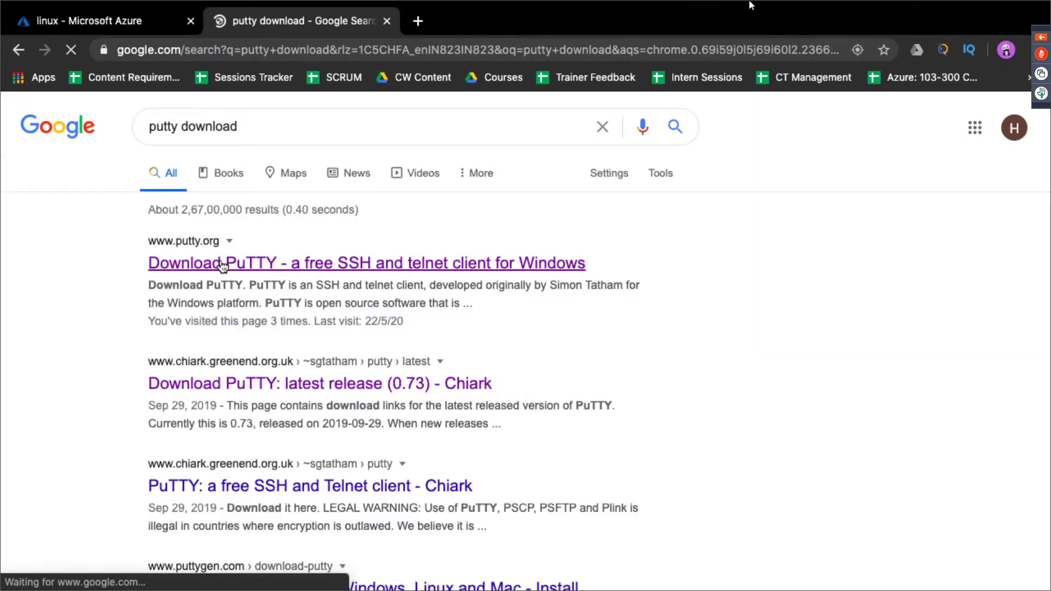
pyautogui.click(259, 261)
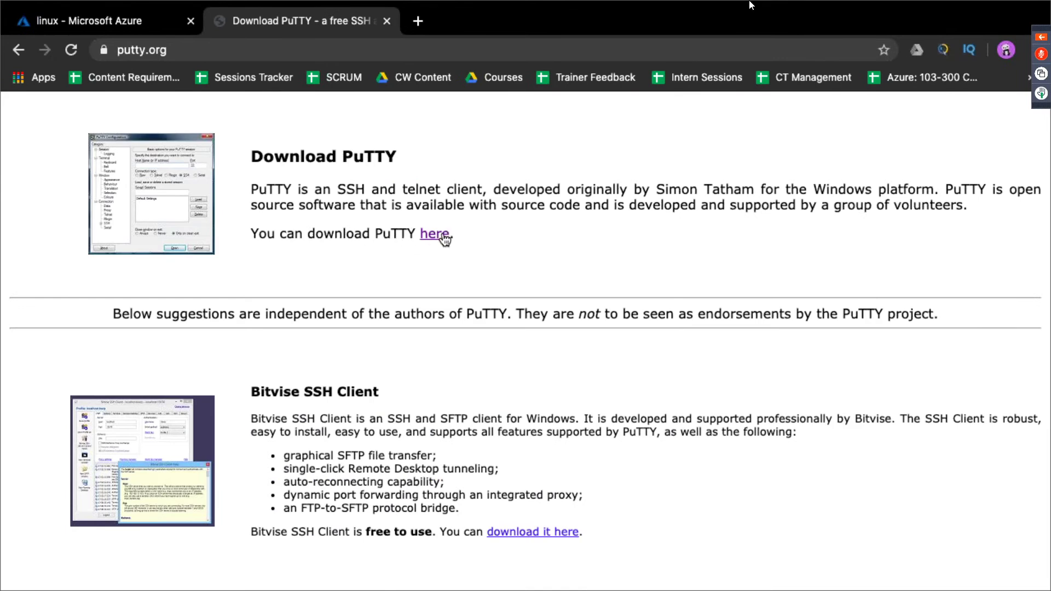
pyautogui.click(443, 236)
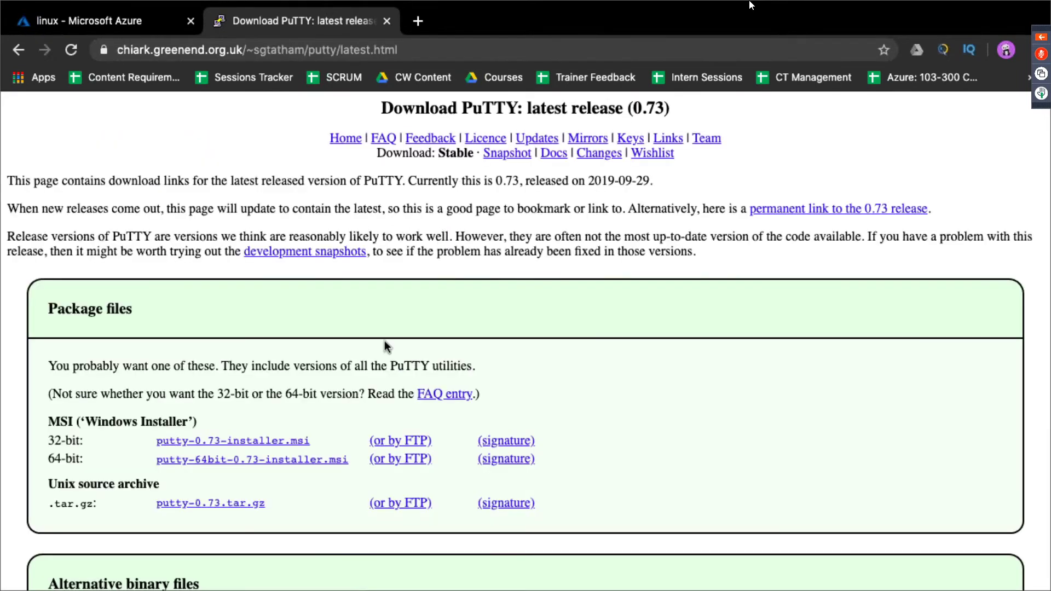
pyautogui.scroll(-3, 453, 345)
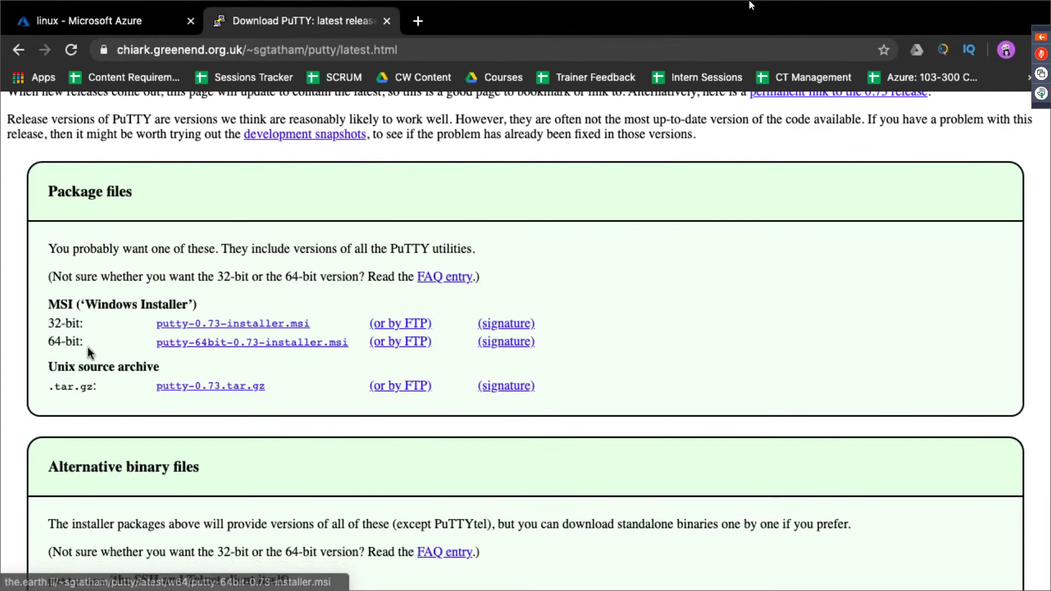
pyautogui.moveTo(48, 343); pyautogui.dragTo(86, 325)
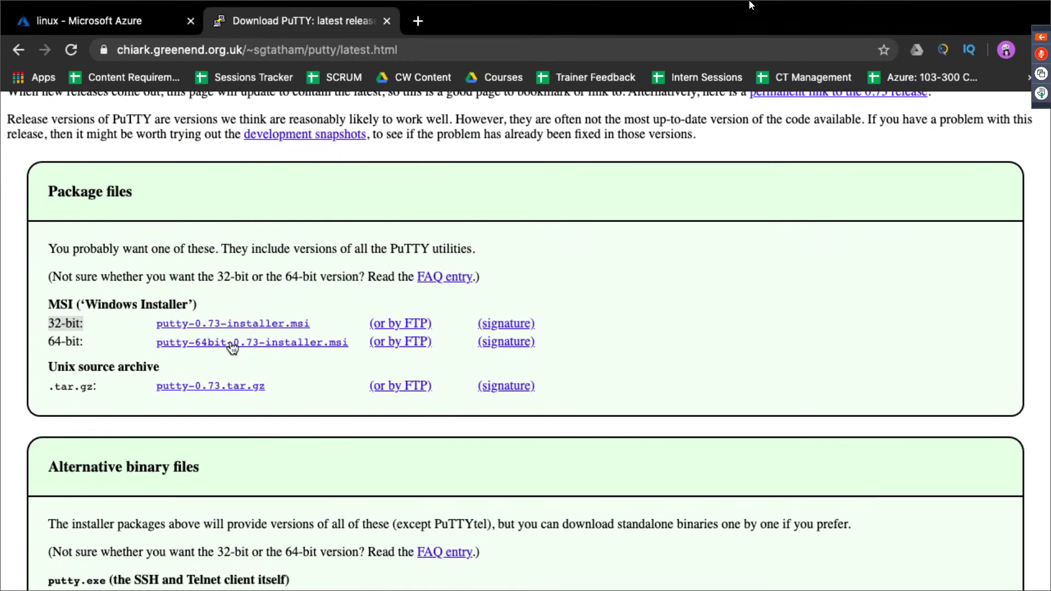
# Step: Search 'putty screenshot' images and preview a PuTTY configuration screenshot, then return to the Azure tab
pyautogui.click(419, 21)
pyautogui.write('put')
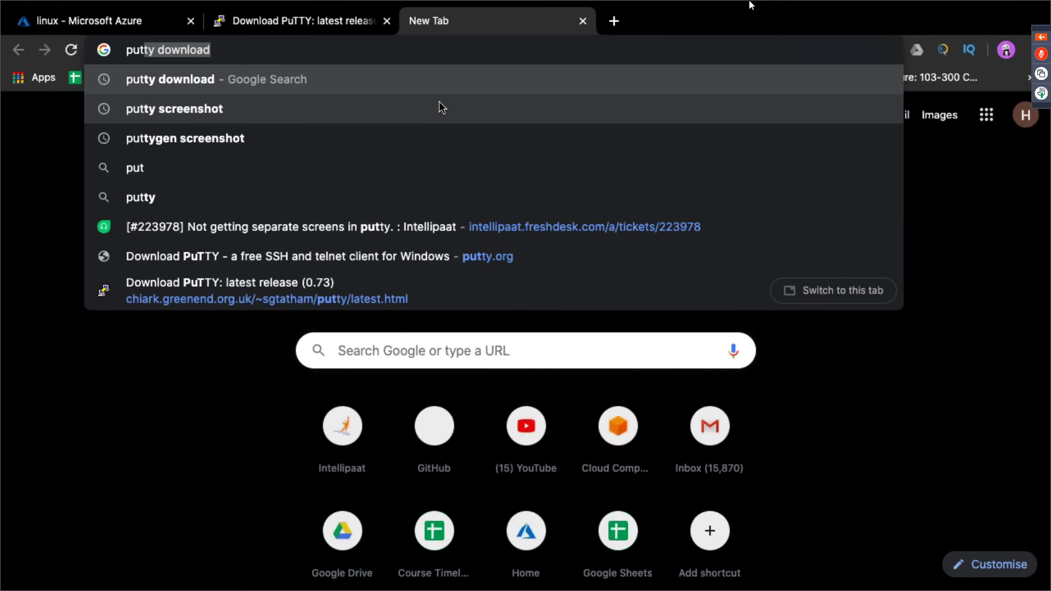
pyautogui.write('ty screenshot')
pyautogui.press('Return')
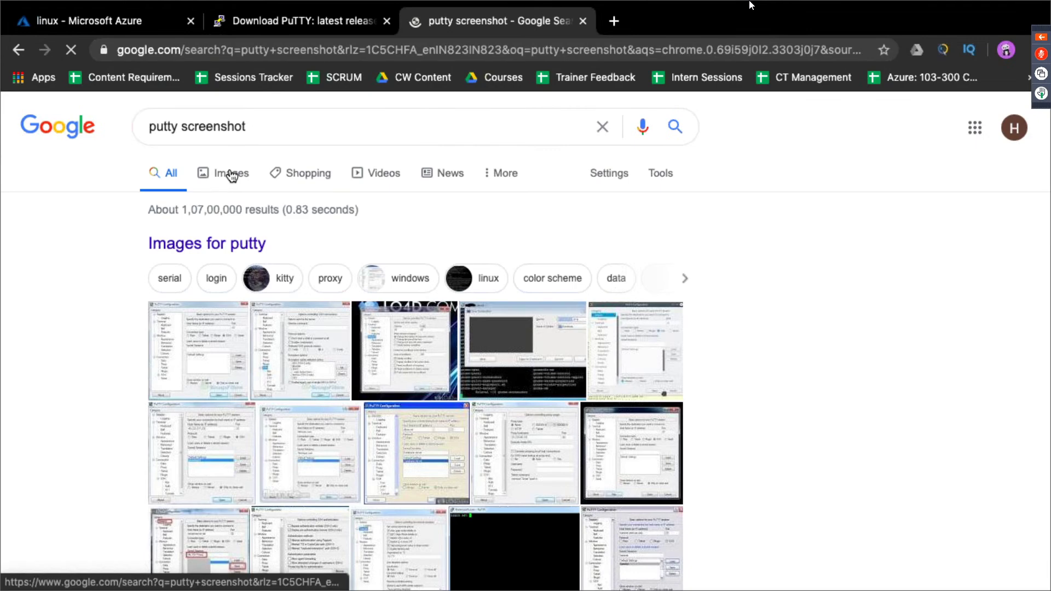
pyautogui.click(231, 175)
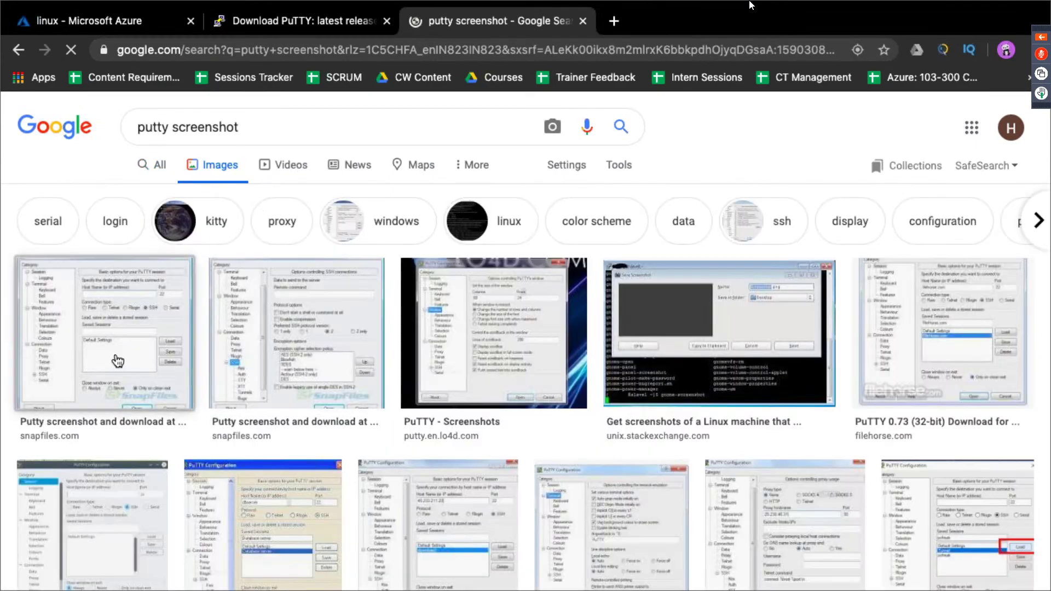
pyautogui.click(153, 345)
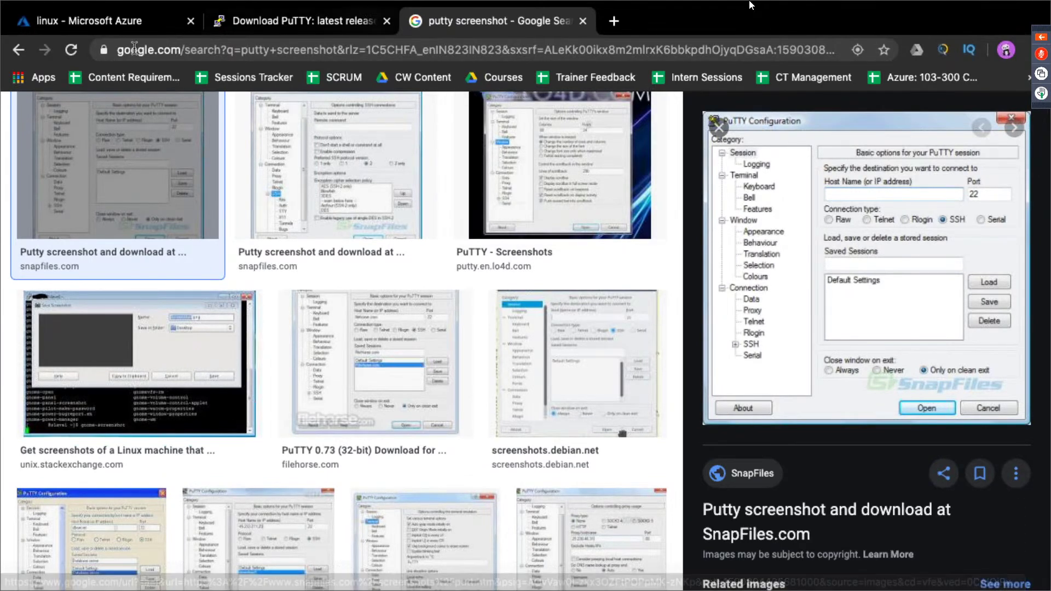
pyautogui.click(109, 29)
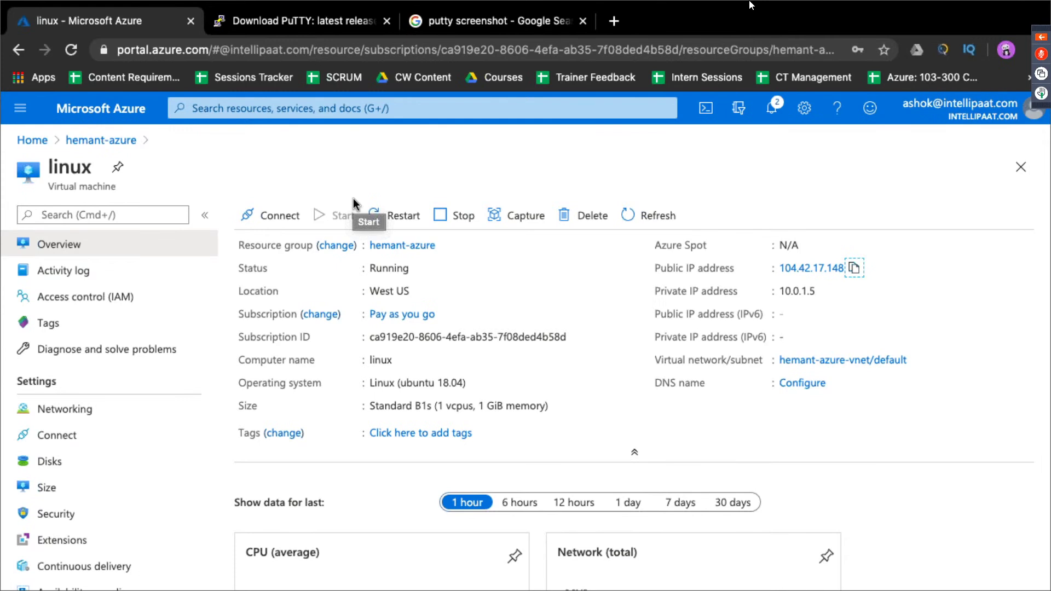
# Step: Copy the VM's public IP and launch Terminal from Spotlight
pyautogui.click(853, 268)
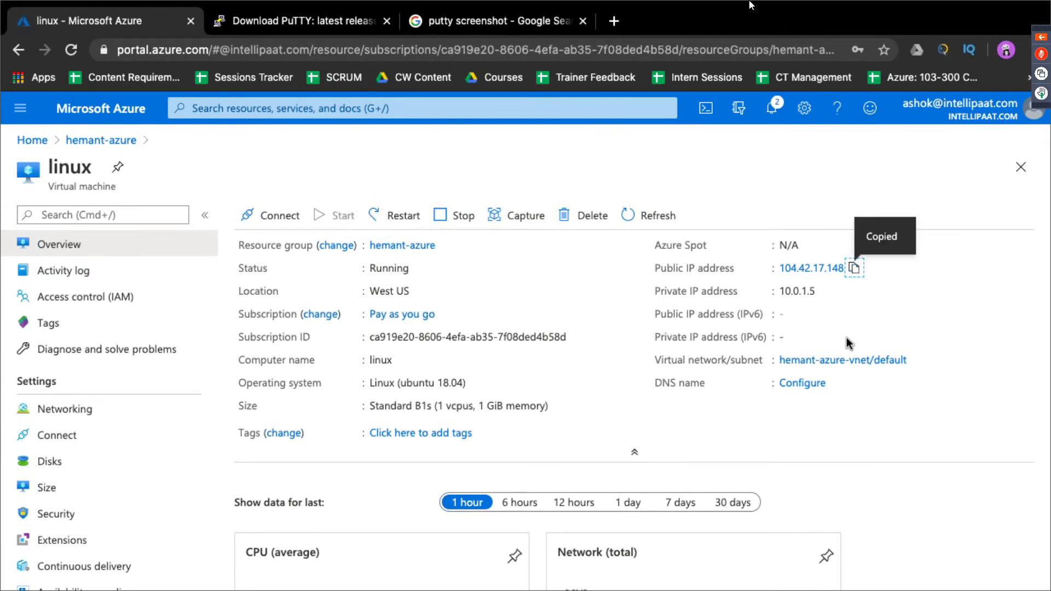
pyautogui.press('super+space')
pyautogui.write('terminal')
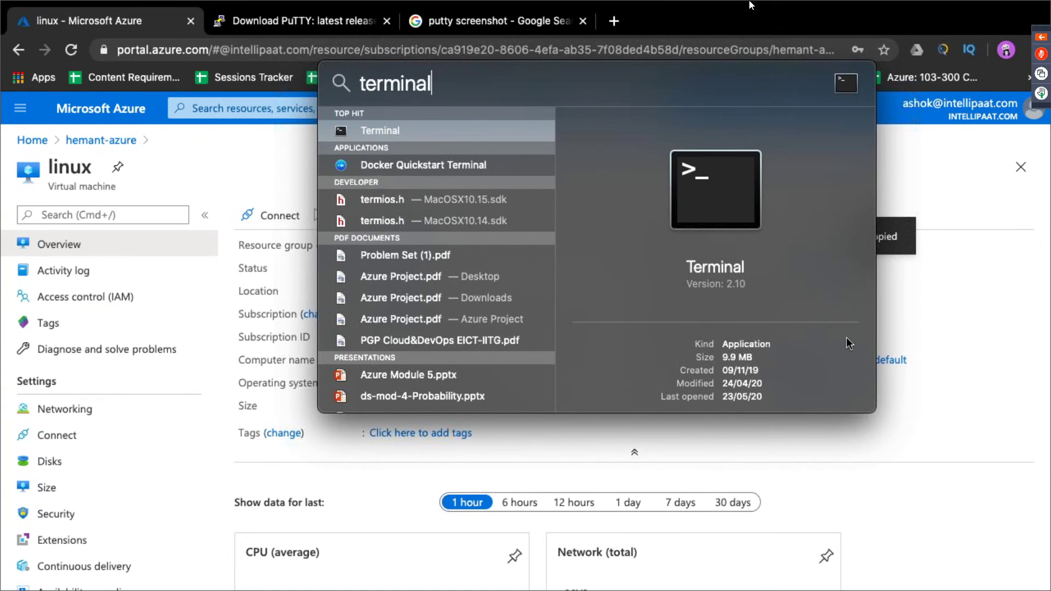
pyautogui.press('Return')
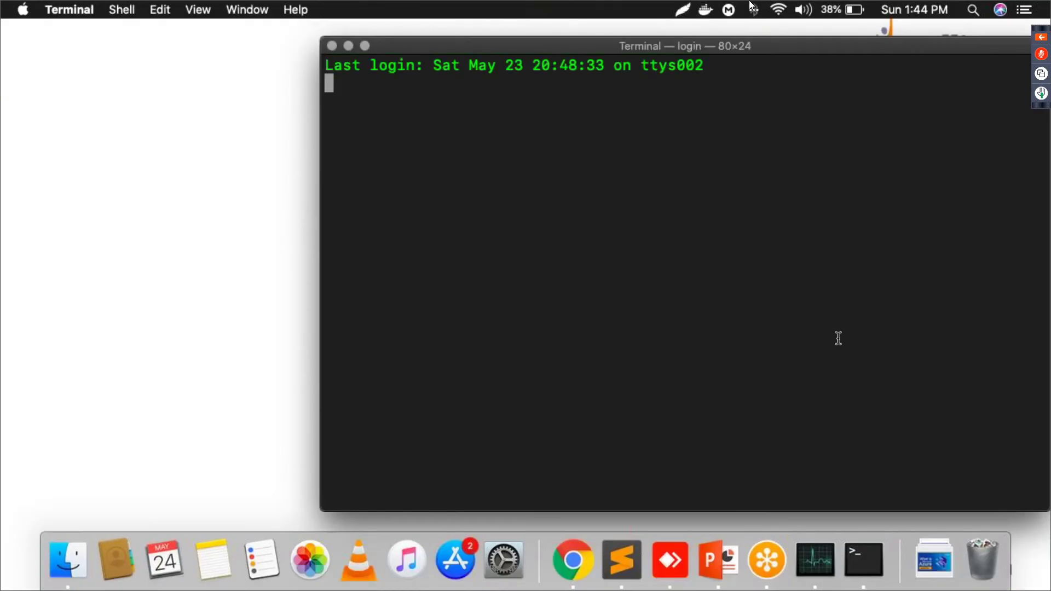
pyautogui.moveTo(691, 45); pyautogui.dragTo(504, 62)
# Step: SSH into the VM user's account at 104.42.17.148, accept the host key, log in, and clear the screen
pyautogui.write('ssh i')
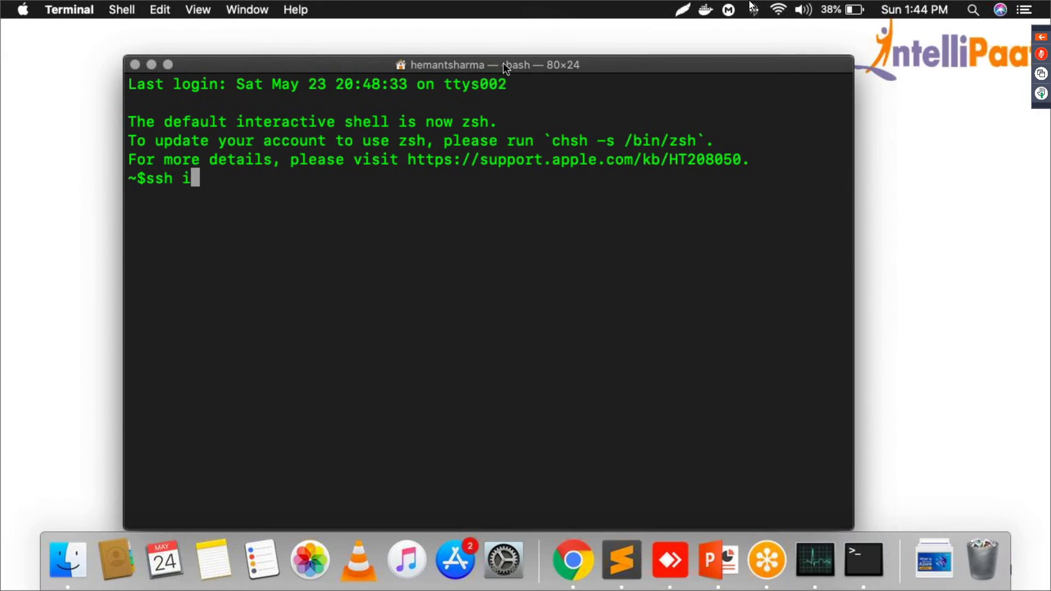
pyautogui.write('ntellipaat@')
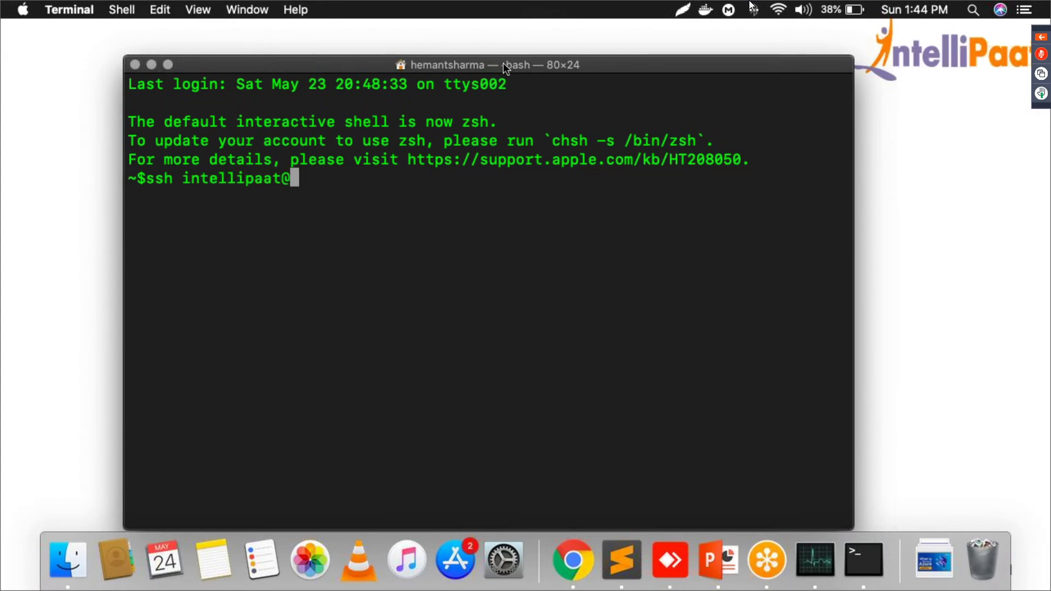
pyautogui.press('super+v')
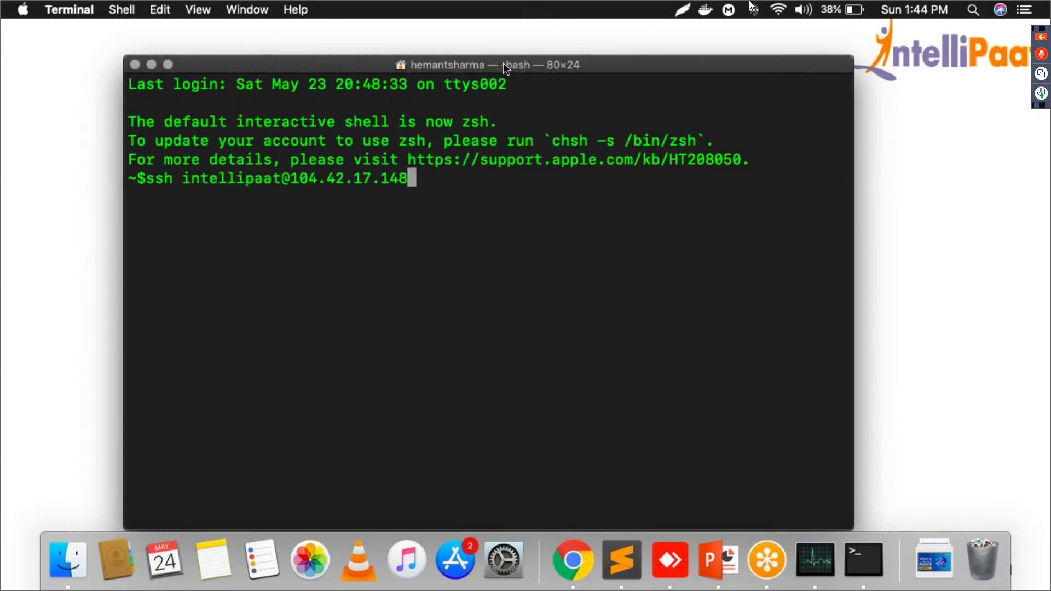
pyautogui.press('Return')
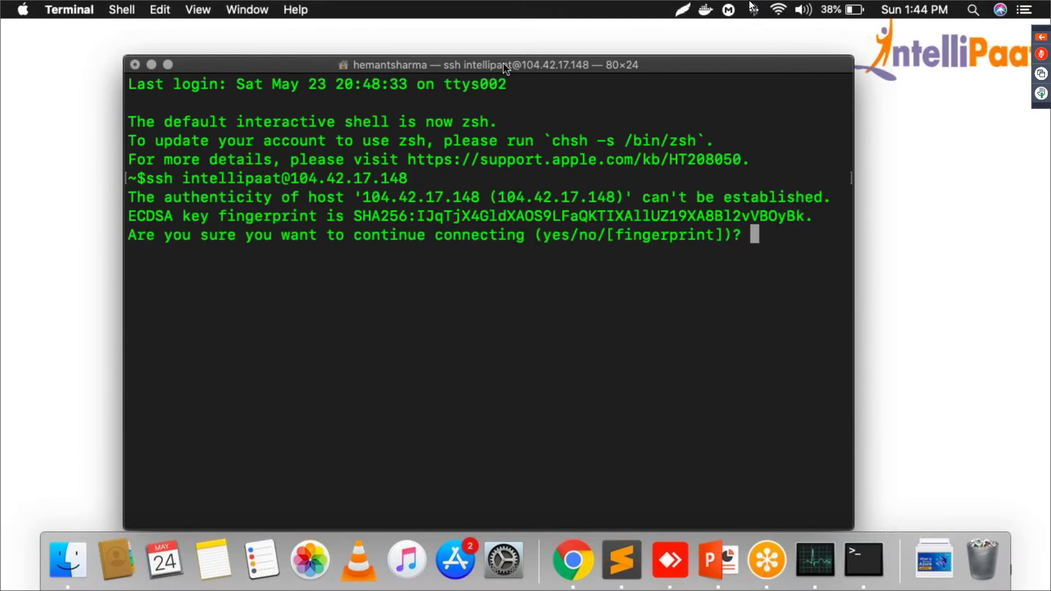
pyautogui.write('yes')
pyautogui.press('Return')
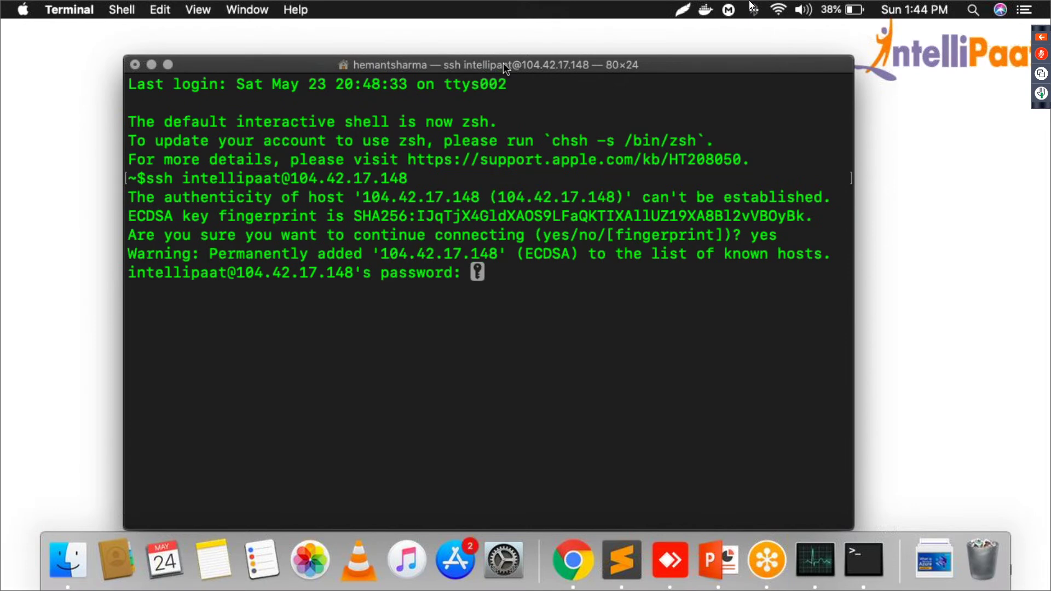
pyautogui.press('Return')
pyautogui.write('clear')
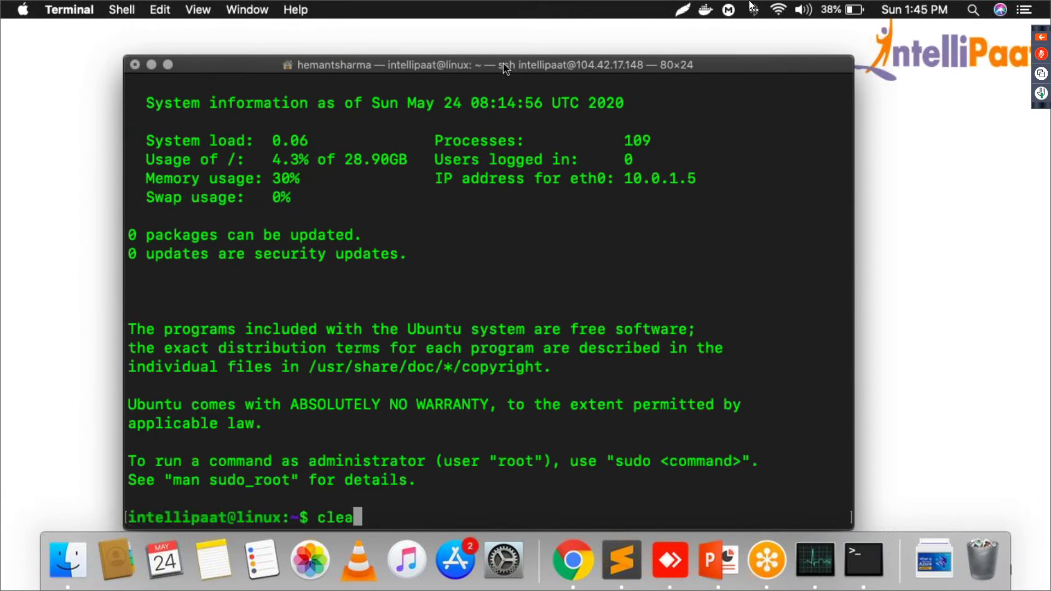
pyautogui.press('Return')
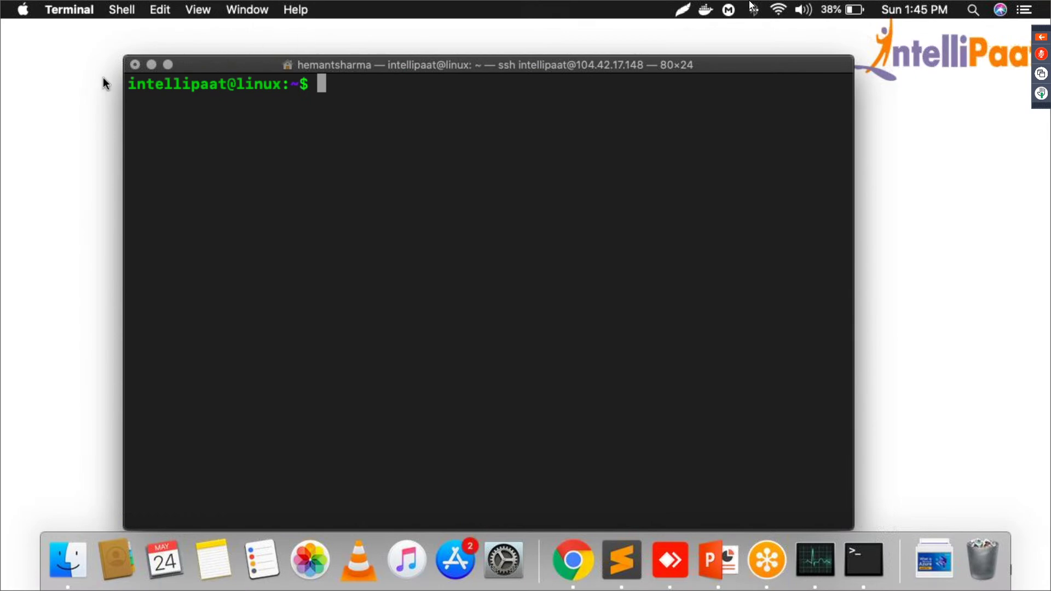
pyautogui.scroll(2, 288, 74)
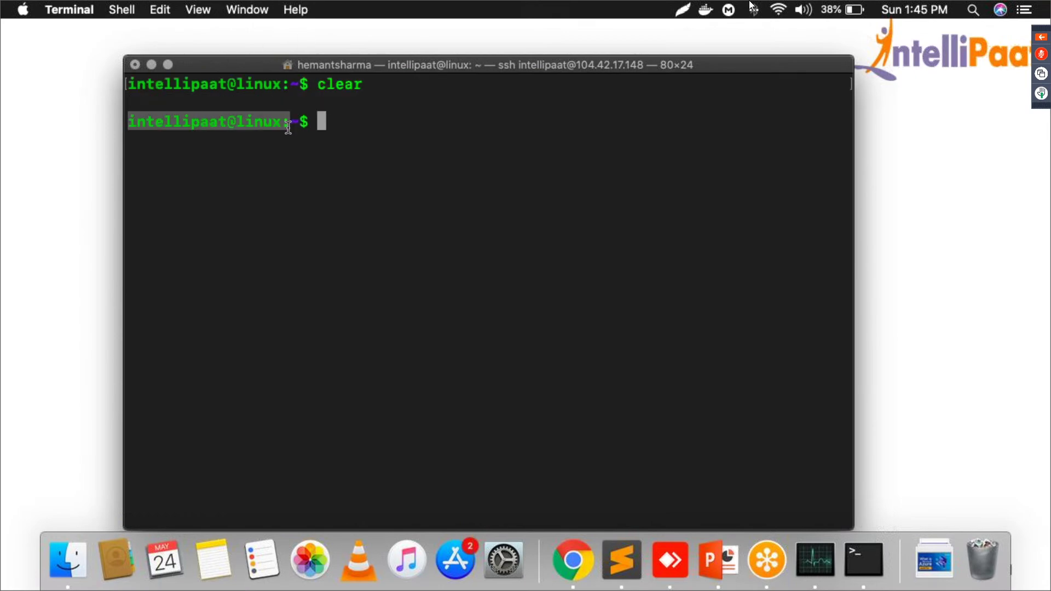
# Step: Run sudo apt-get update on the Ubuntu VM, clear the output, then terminate the SSH terminal window
pyautogui.write('clear')
pyautogui.press('Return')
pyautogui.write('sudo ')
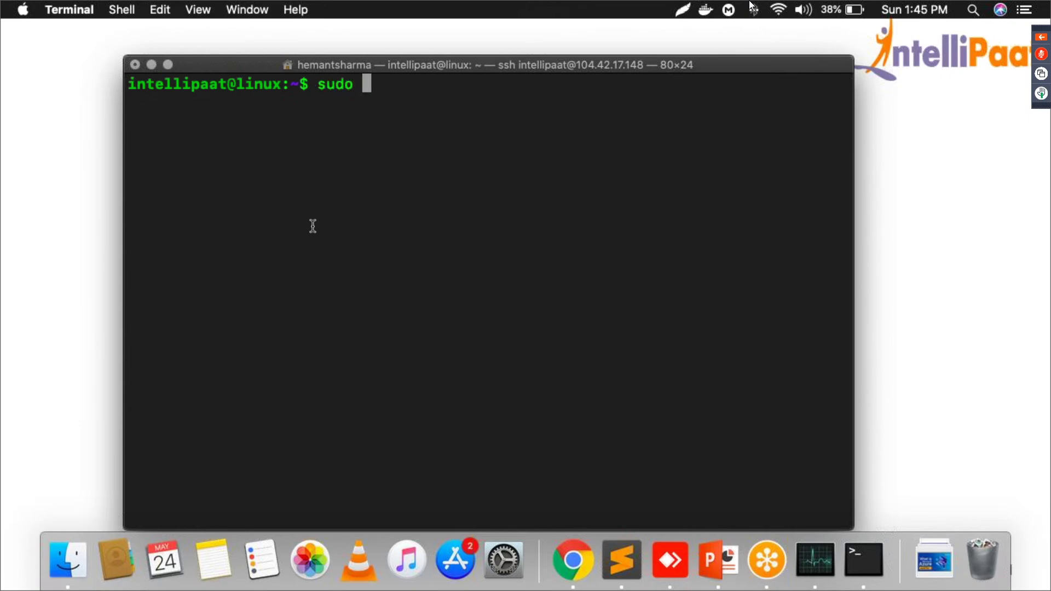
pyautogui.write('apt-get update')
pyautogui.press('Return')
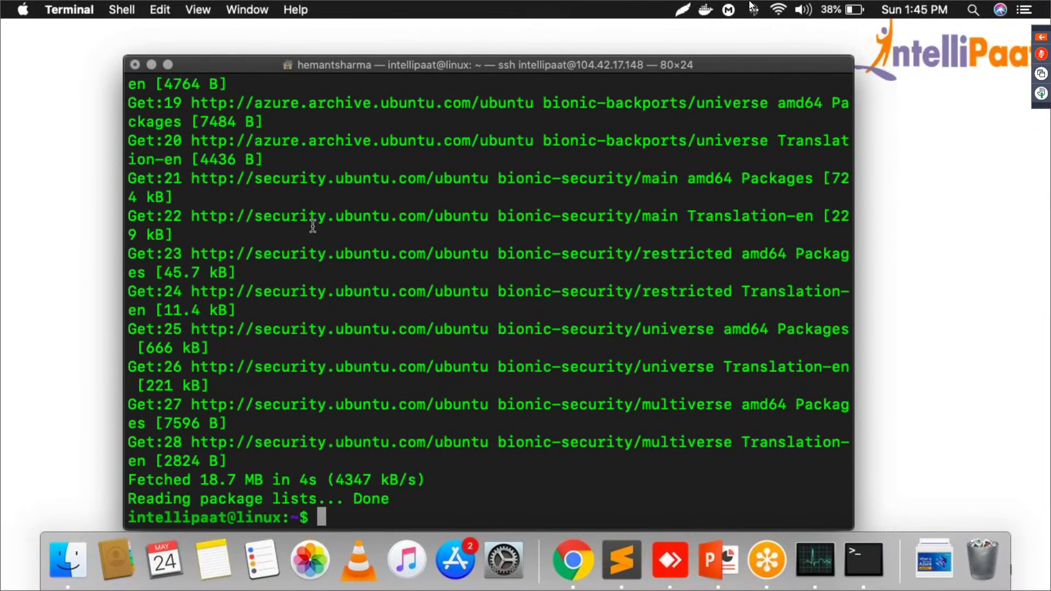
pyautogui.write('clear')
pyautogui.press('Return')
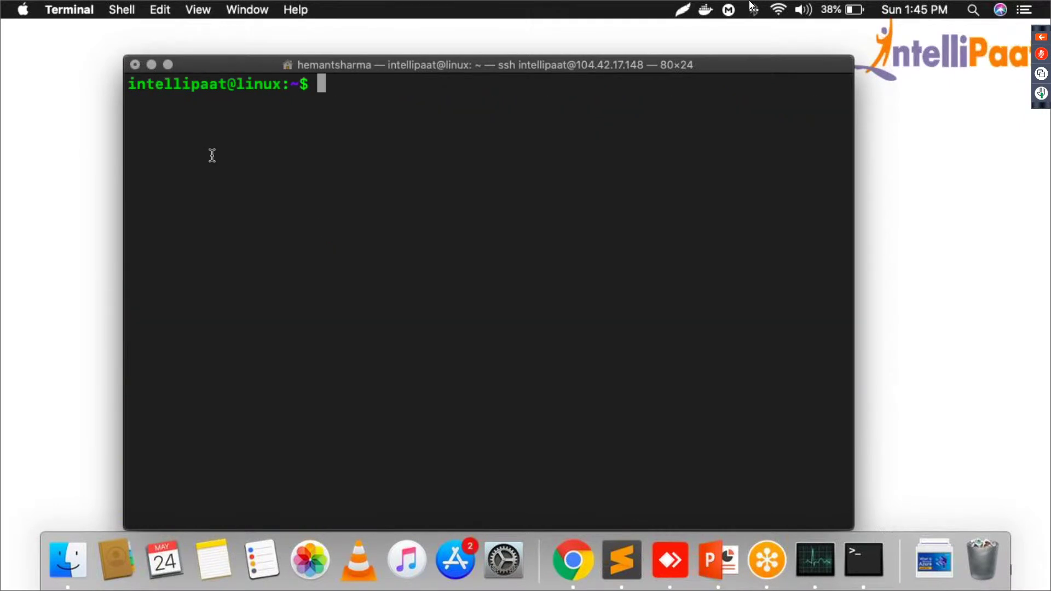
pyautogui.click(136, 64)
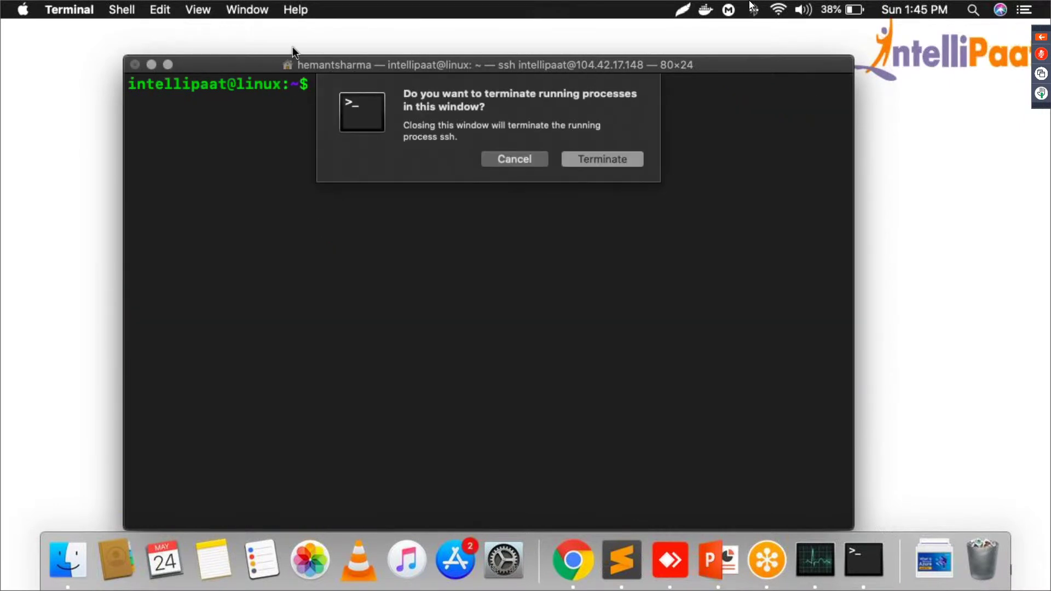
pyautogui.click(589, 159)
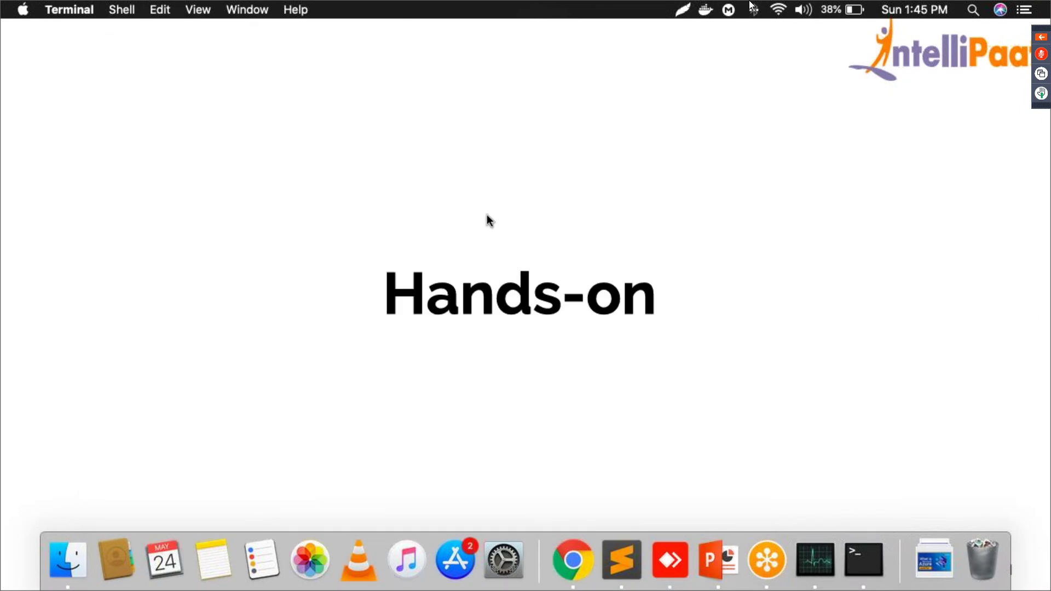